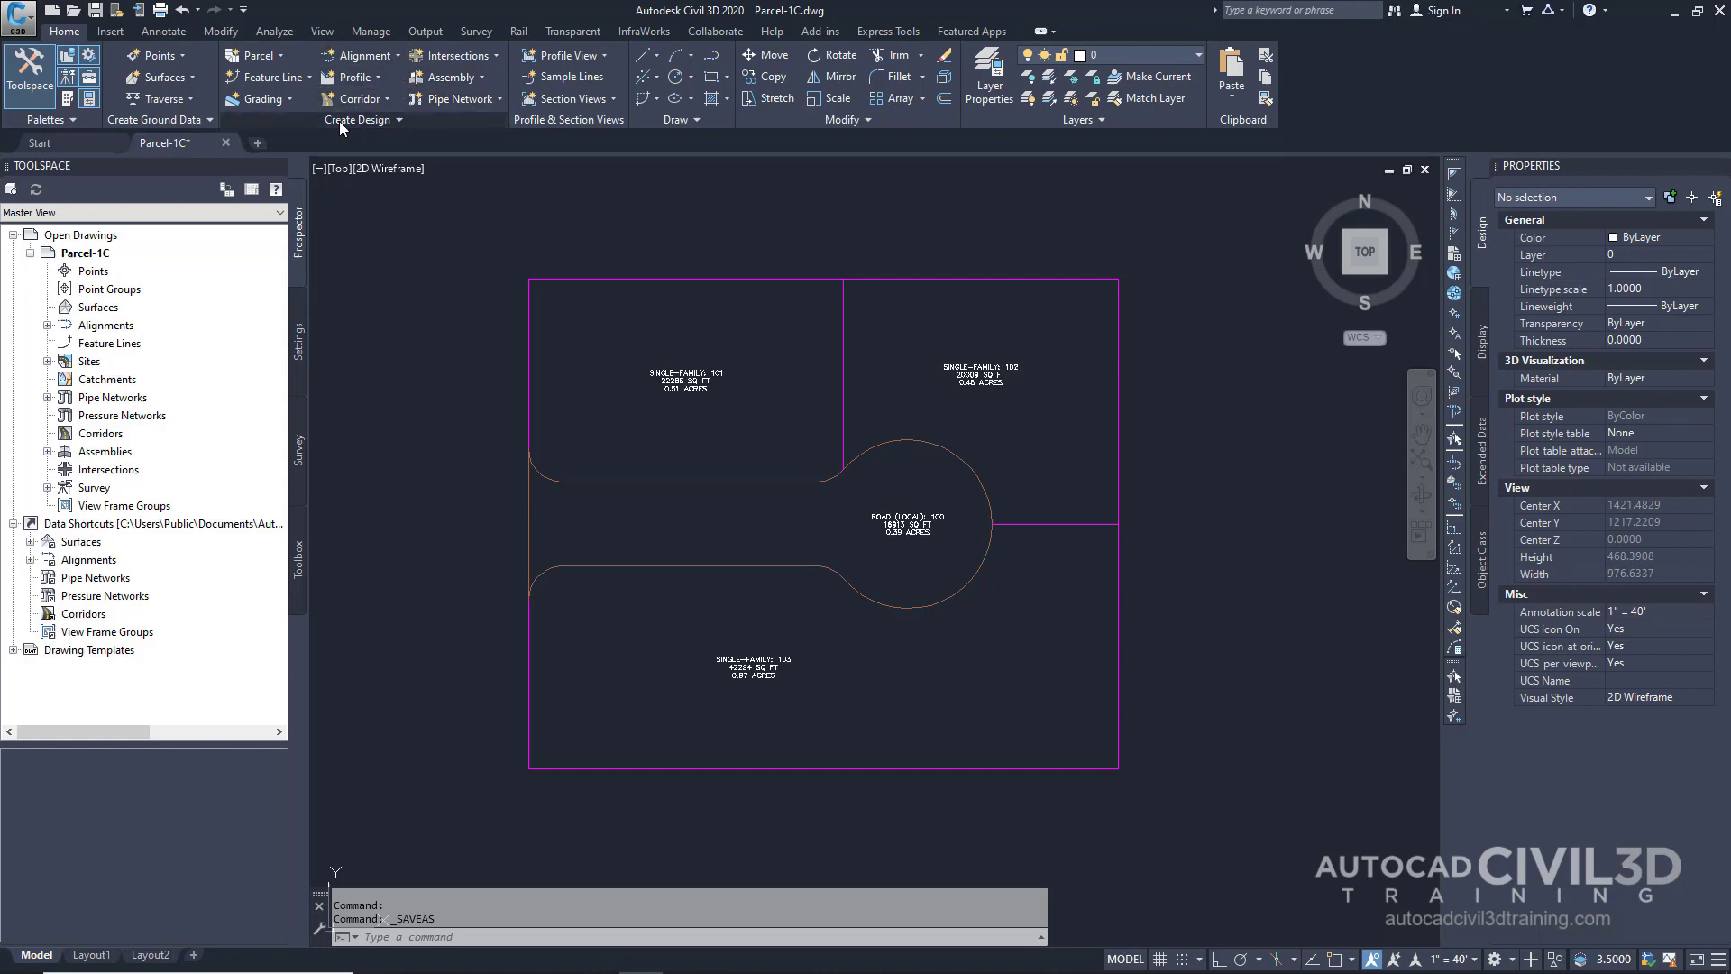
# Open the Parcel Layout Tools toolbar and expand it to show the sizing and layout parameters
pyautogui.click(278, 56)
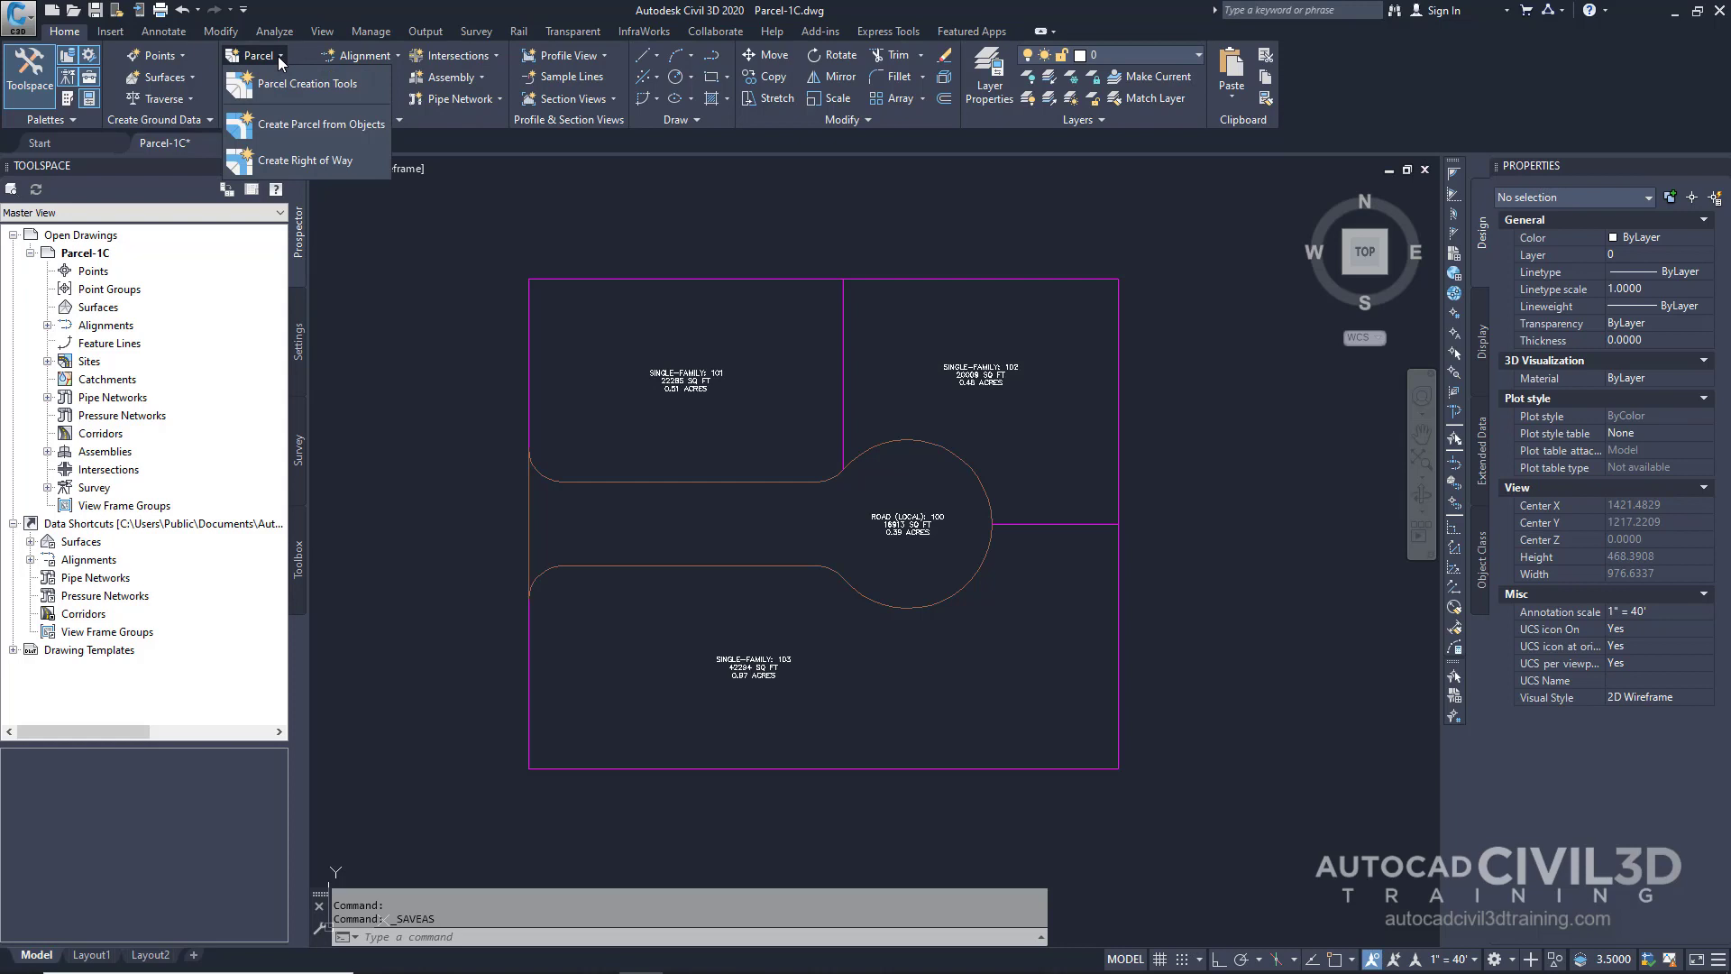
pyautogui.click(316, 85)
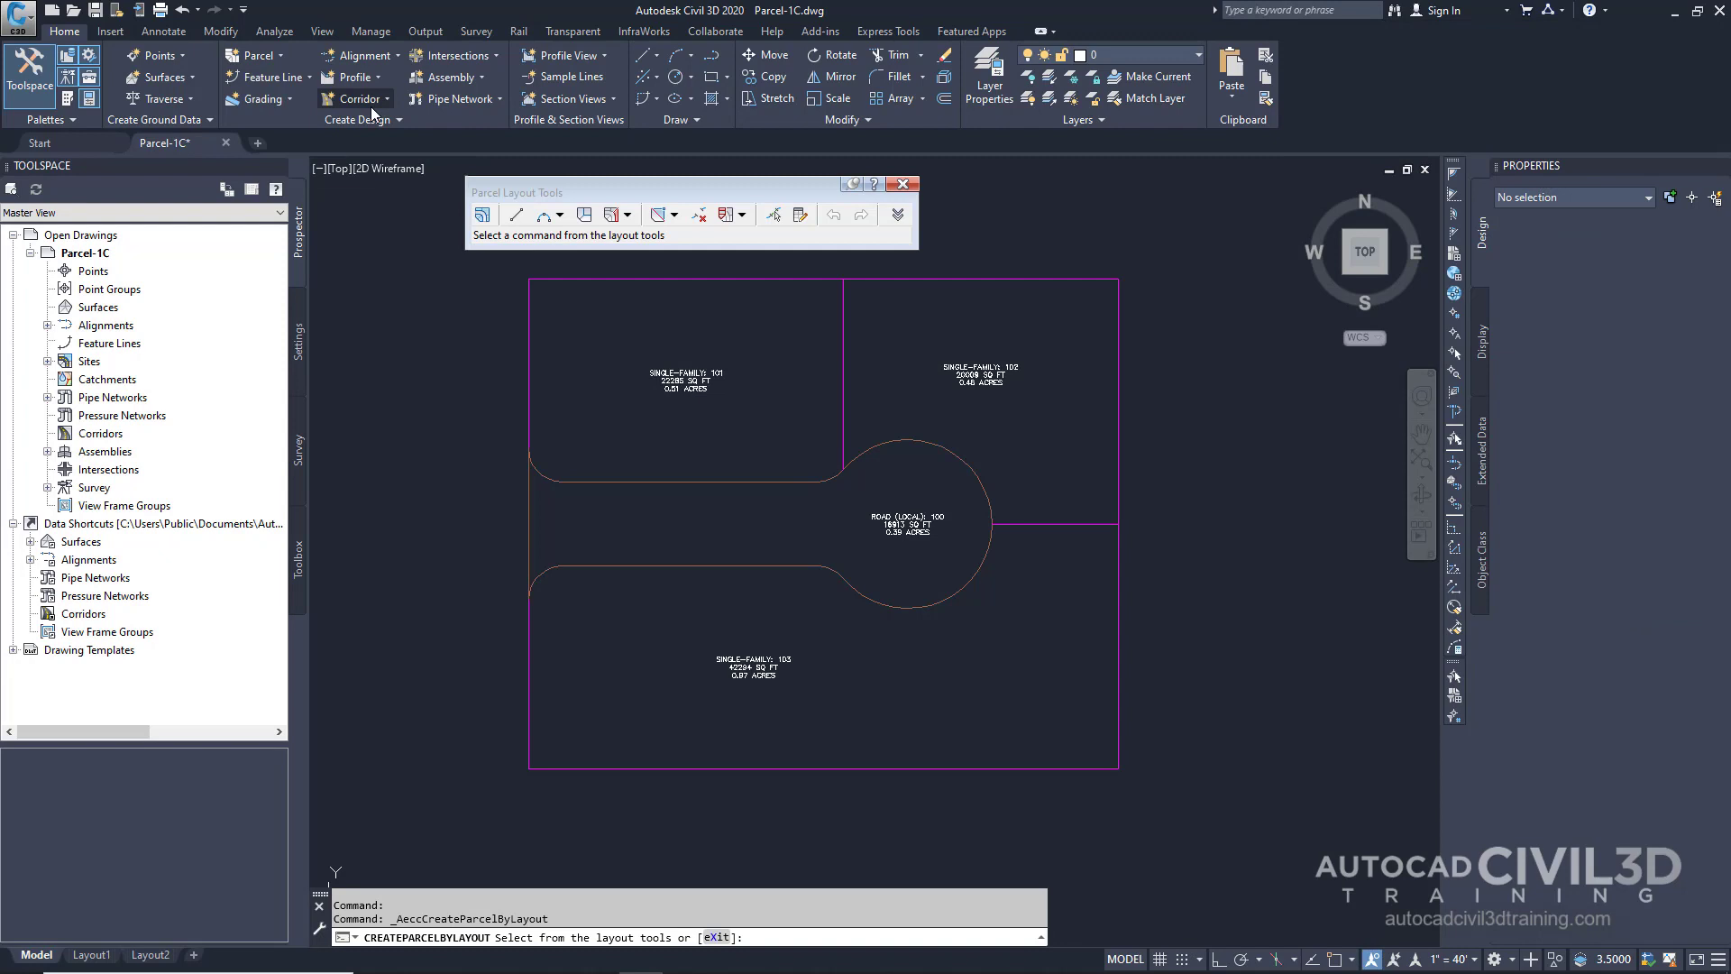
pyautogui.click(897, 215)
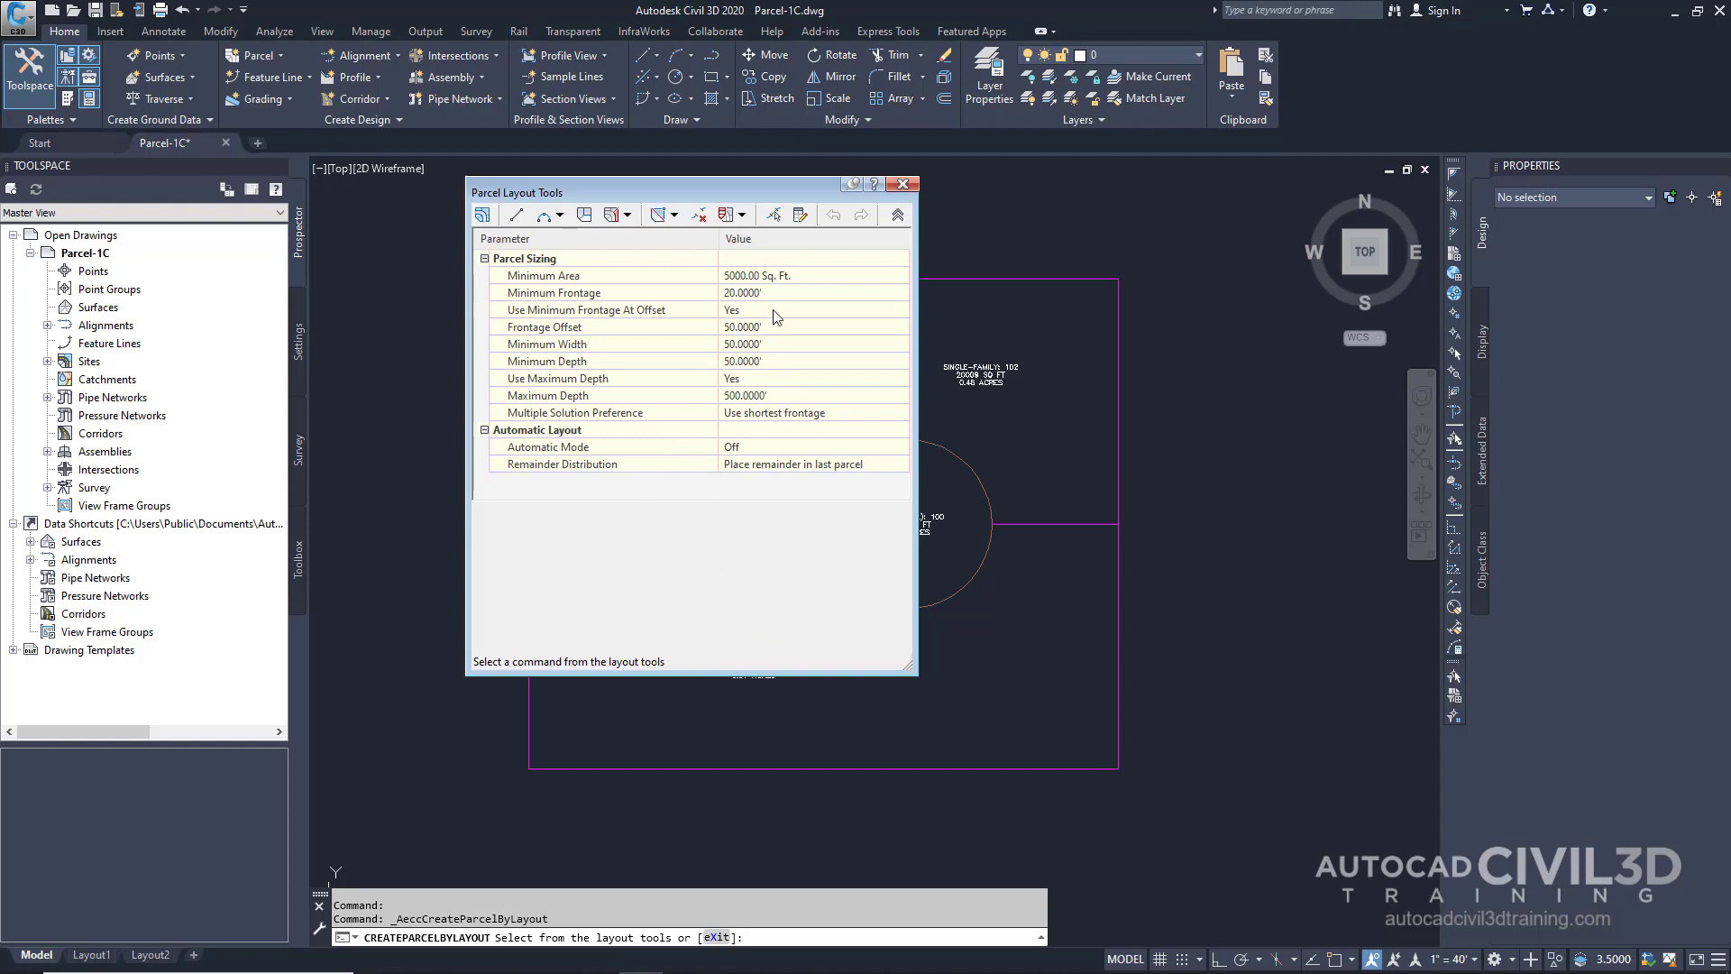
# Set Minimum Area to 7000 sq ft, Minimum Frontage to 40' and Frontage Offset to 20'
pyautogui.click(798, 276)
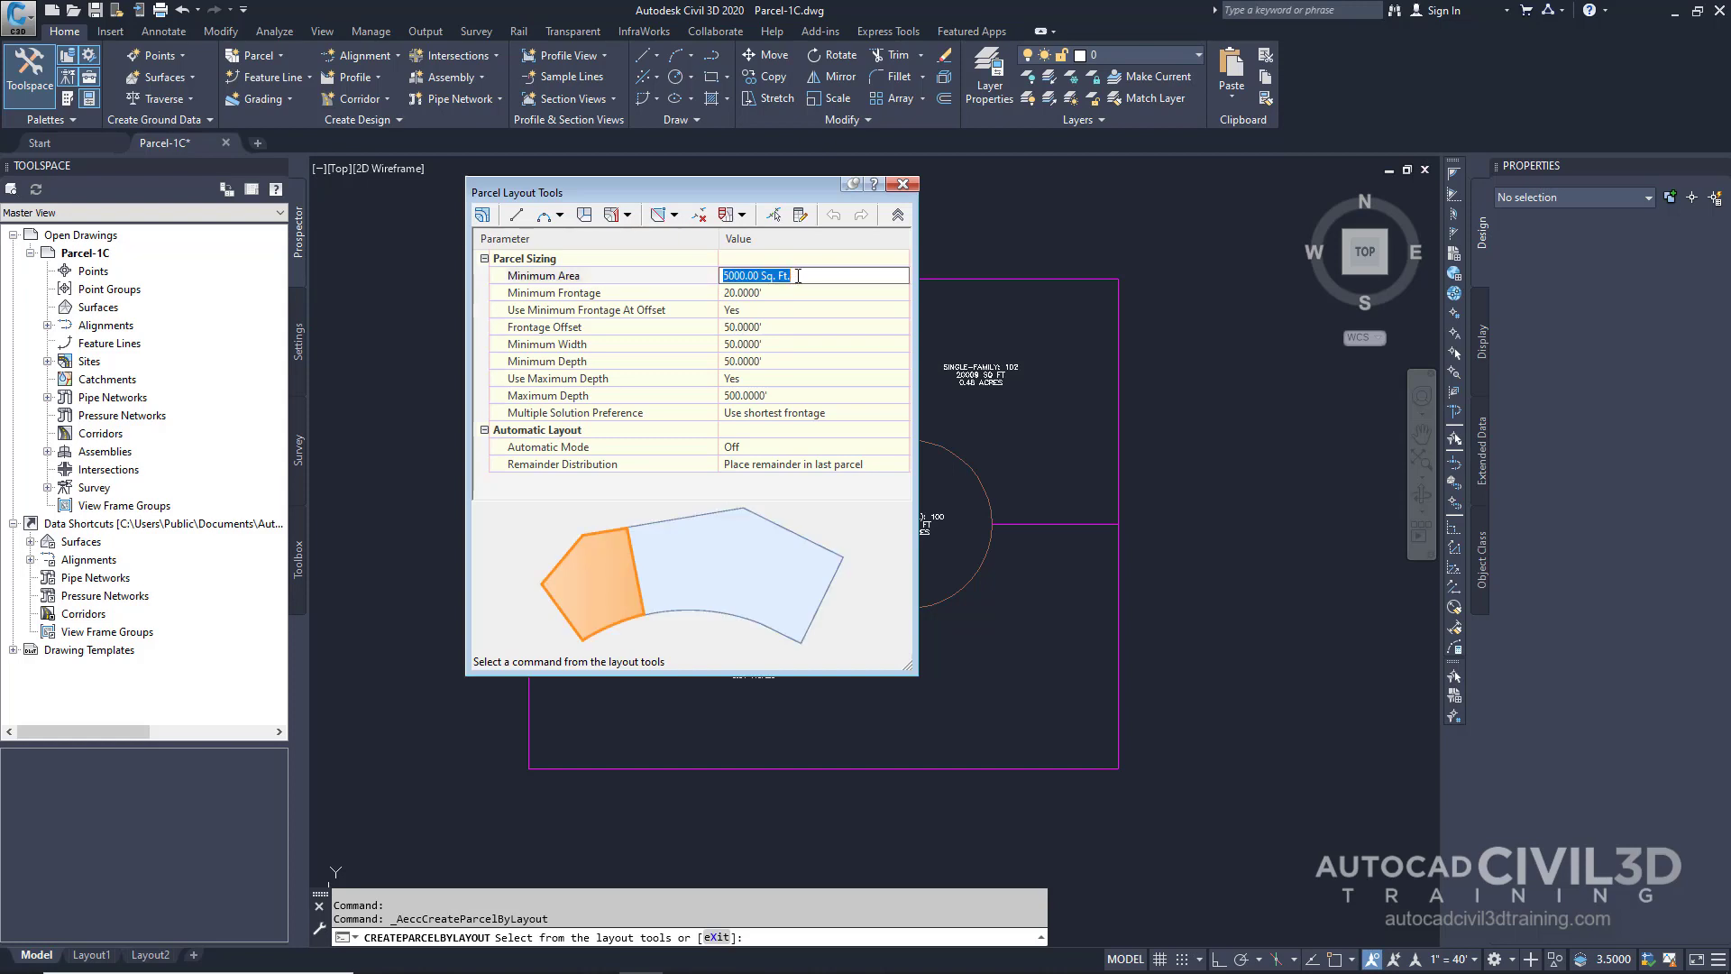
pyautogui.write('7000')
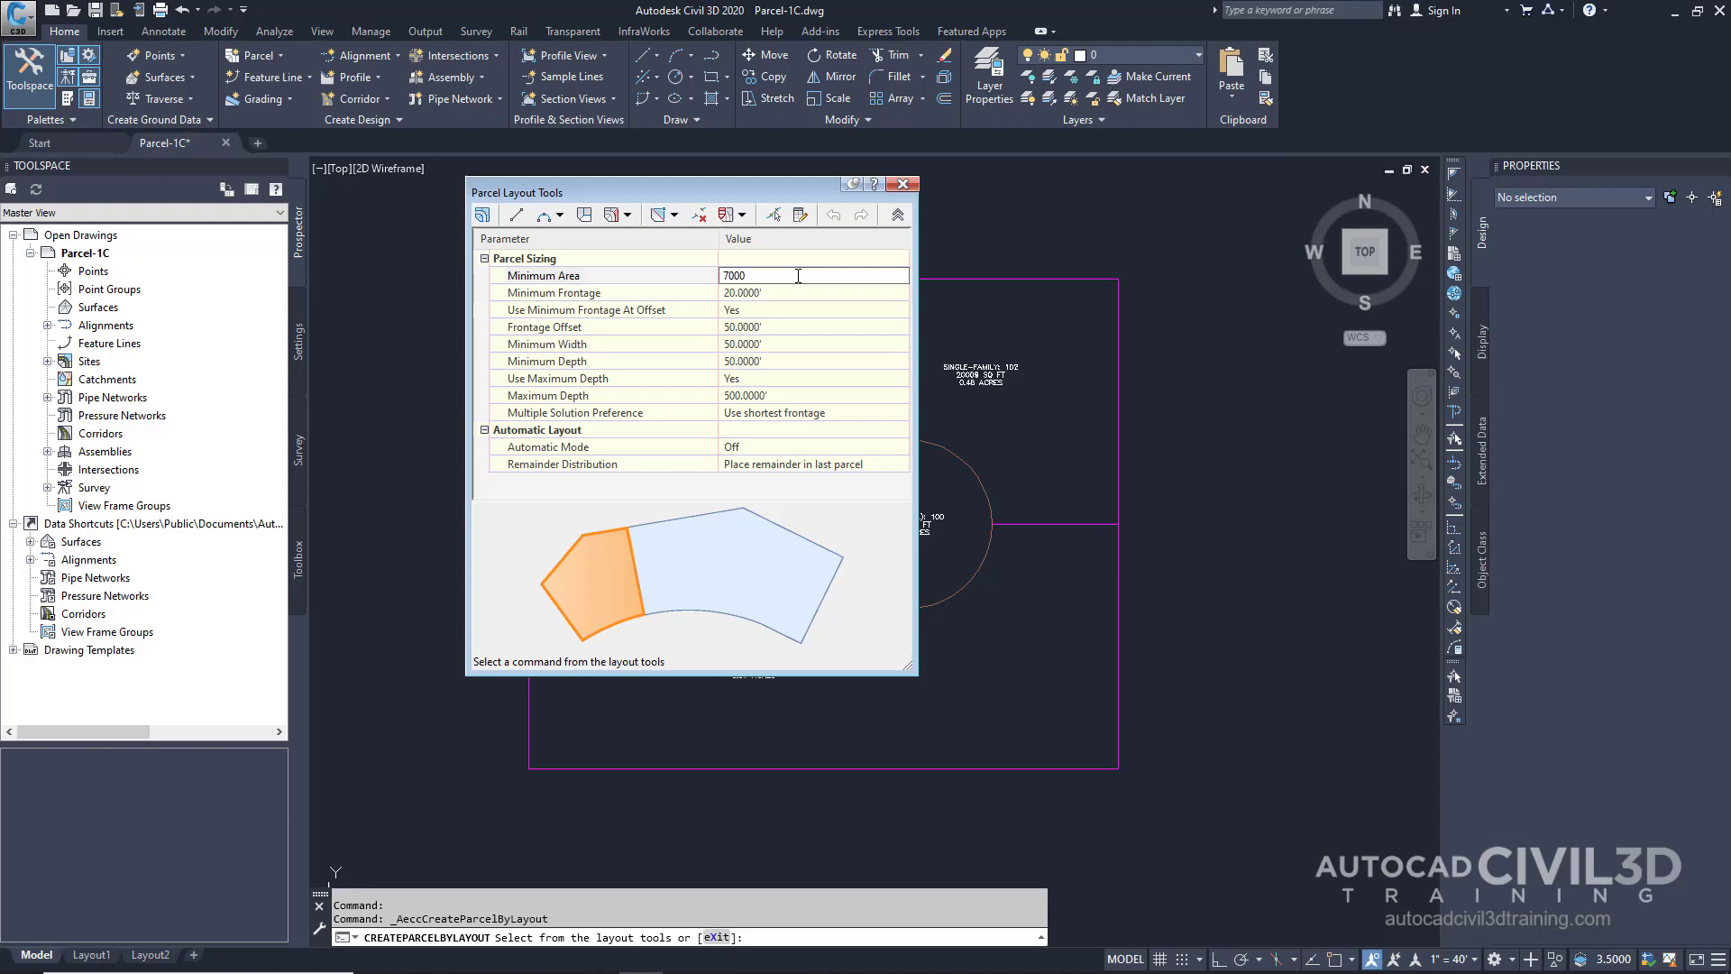
pyautogui.press('Return')
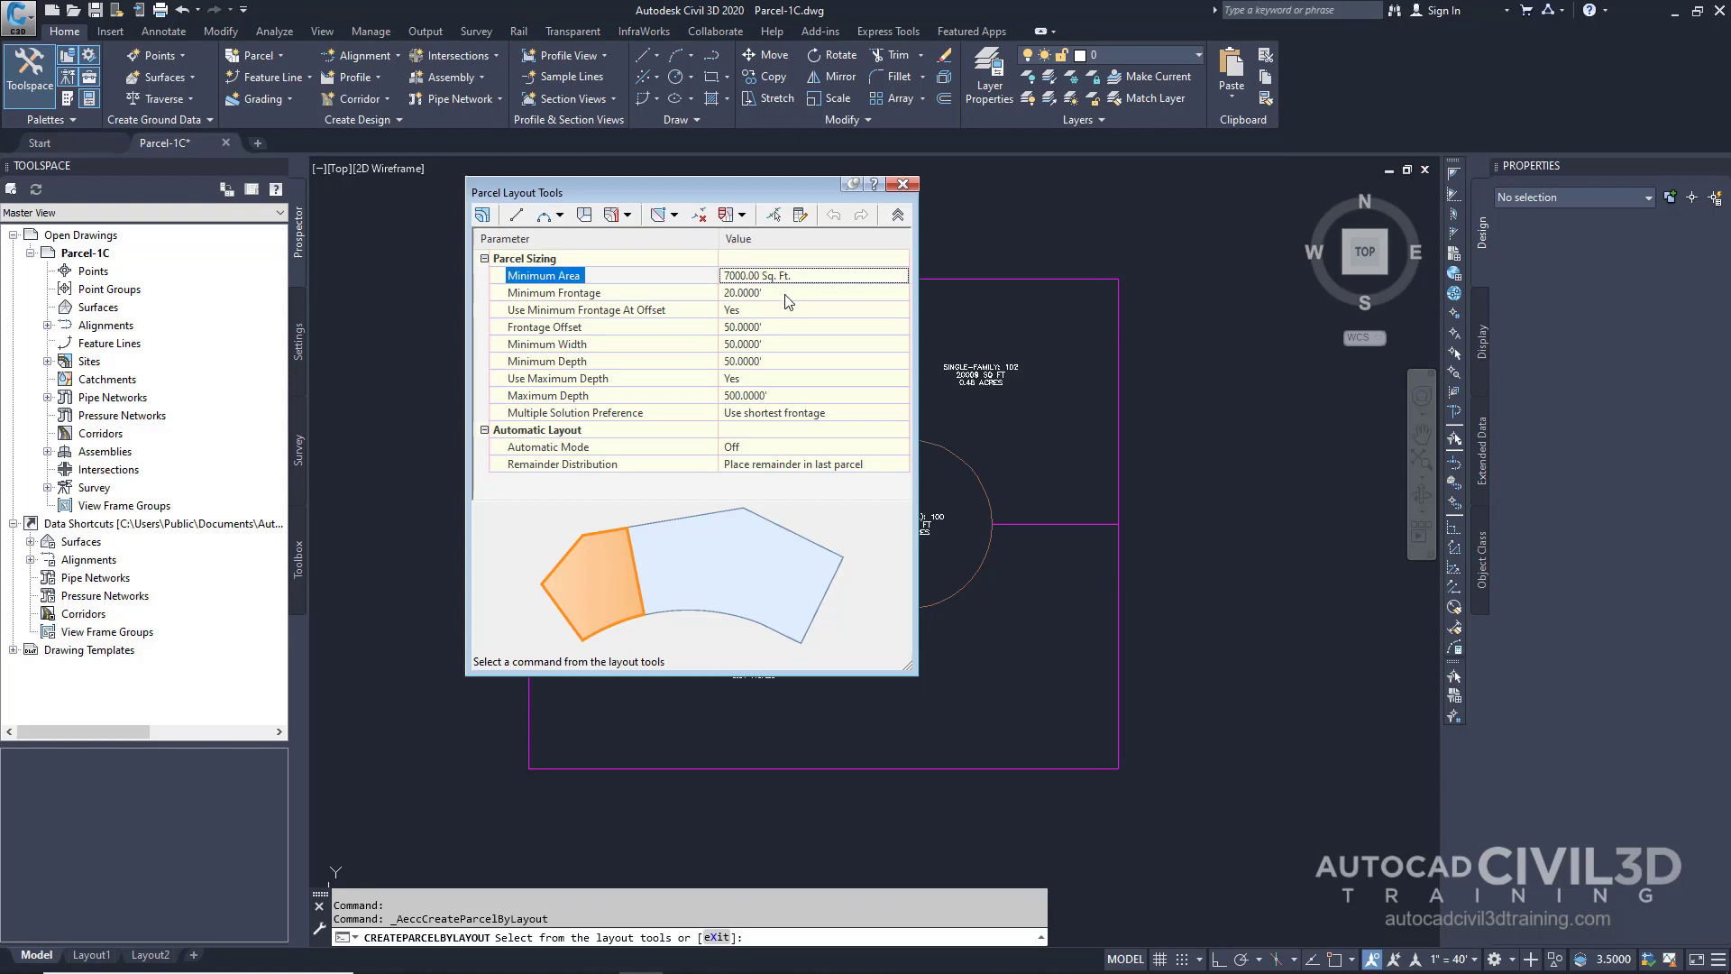
pyautogui.click(787, 293)
pyautogui.moveTo(699, 302); pyautogui.dragTo(683, 311)
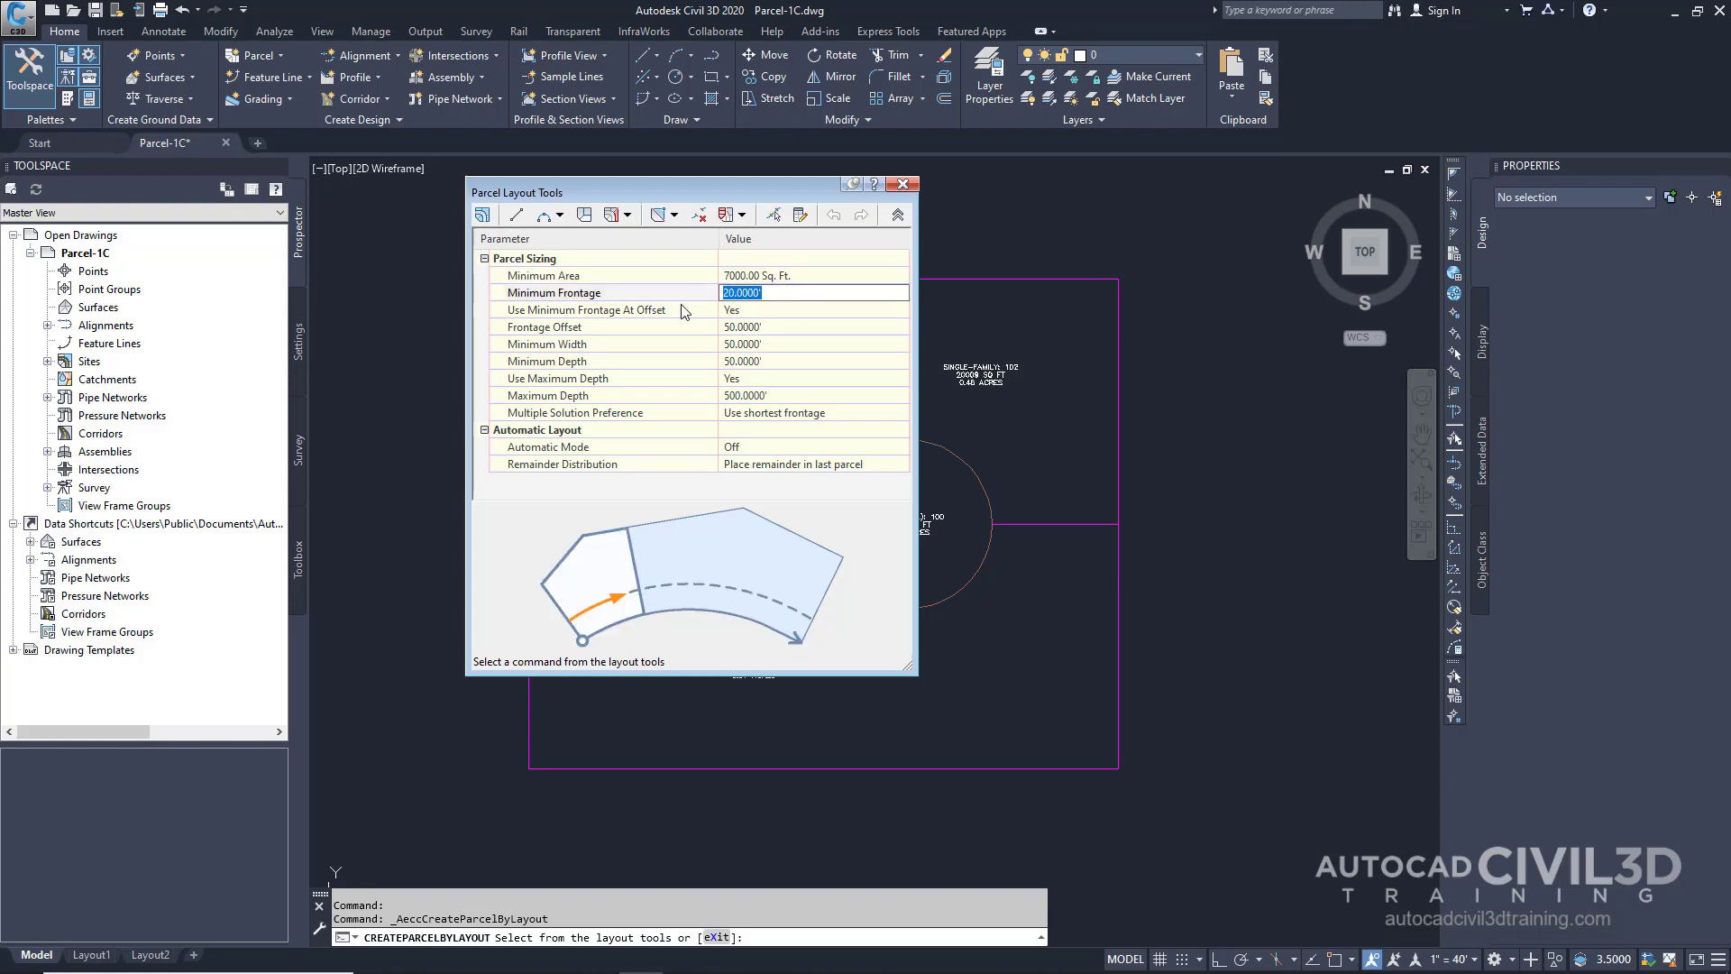
pyautogui.write('40')
pyautogui.press('Return')
pyautogui.click(749, 318)
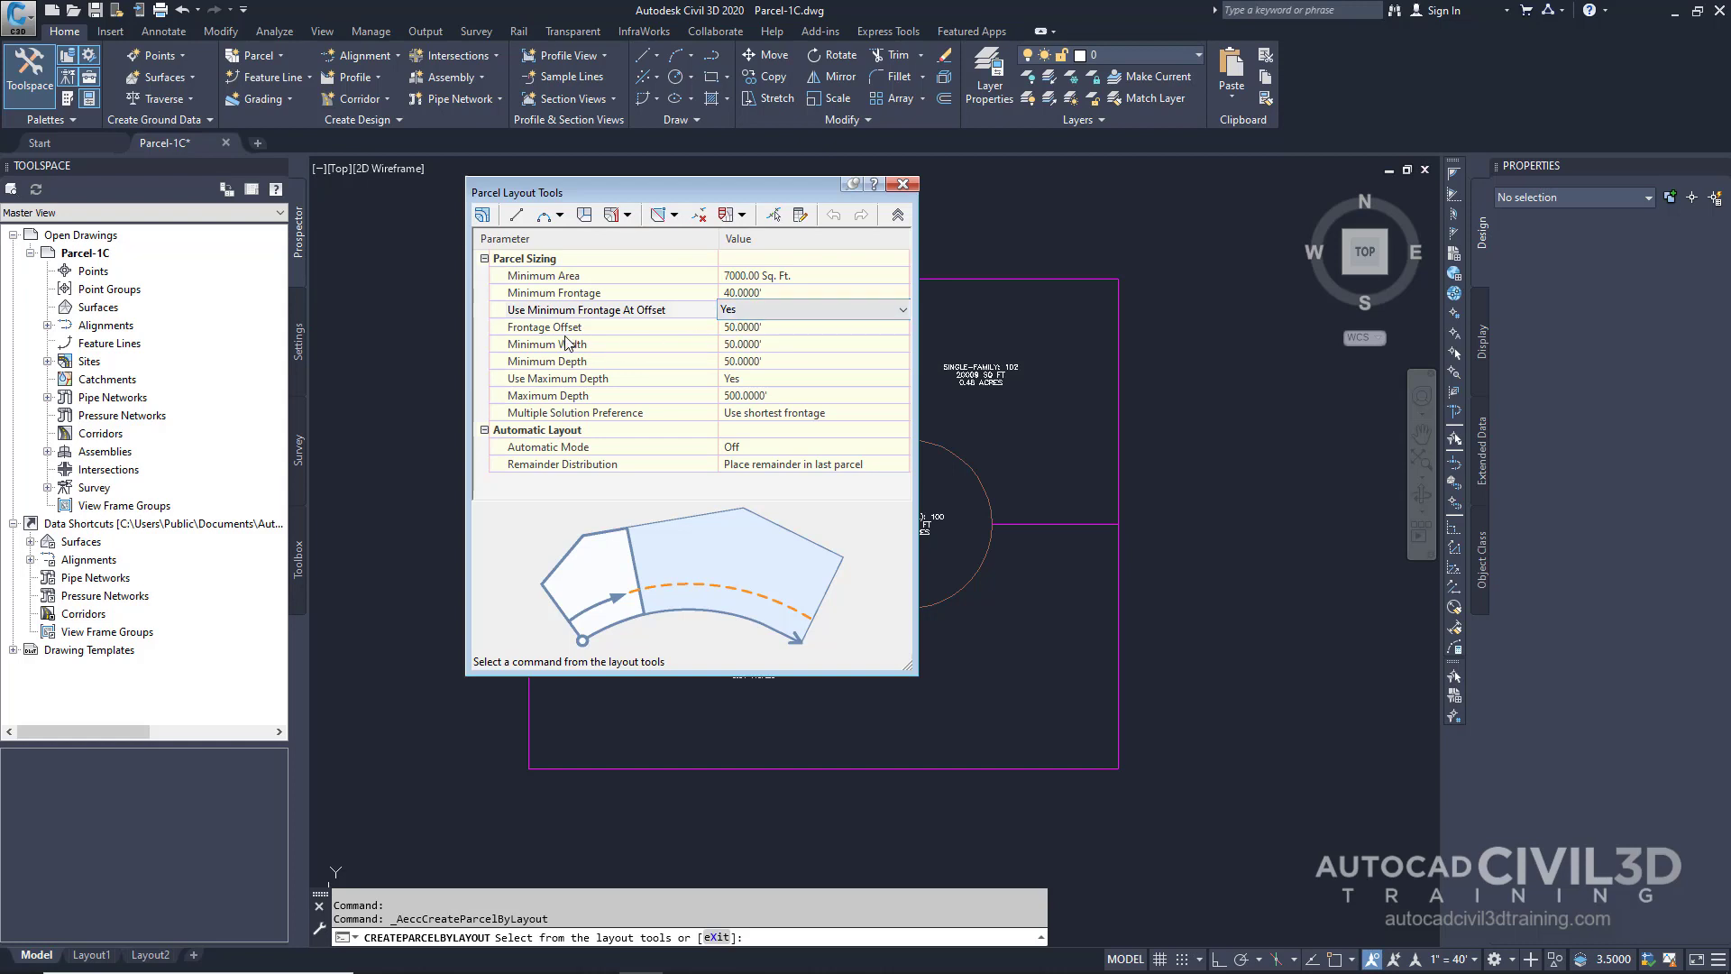
pyautogui.click(753, 330)
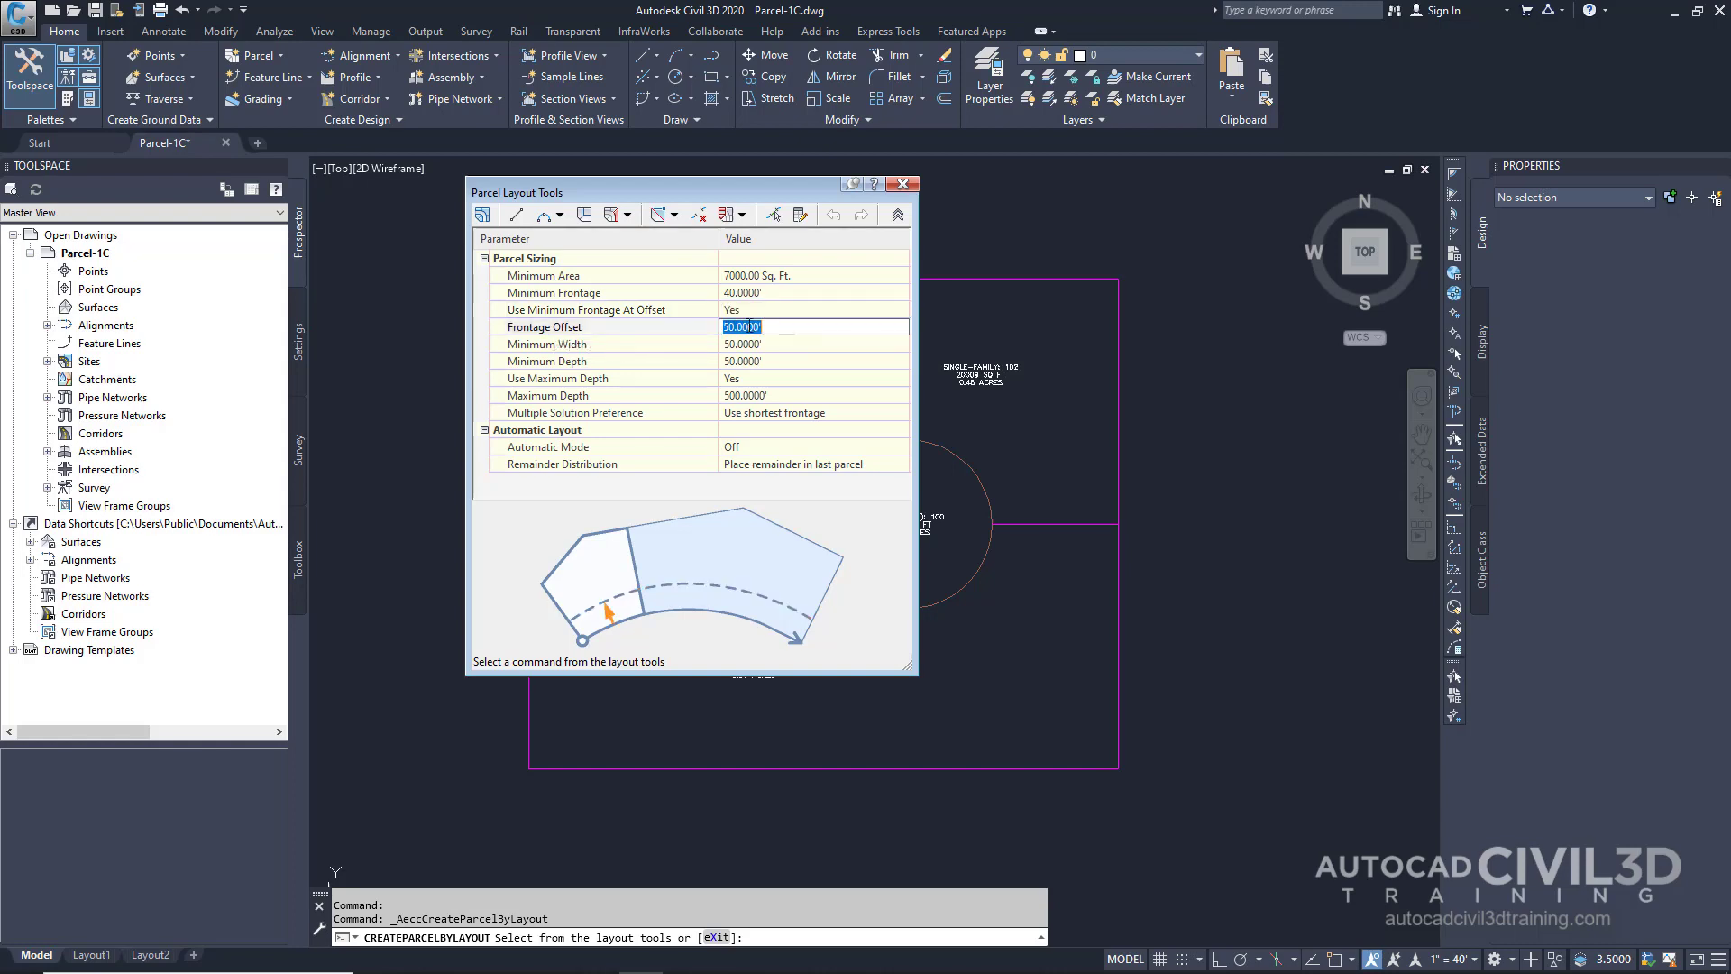
pyautogui.write('20')
pyautogui.press('Return')
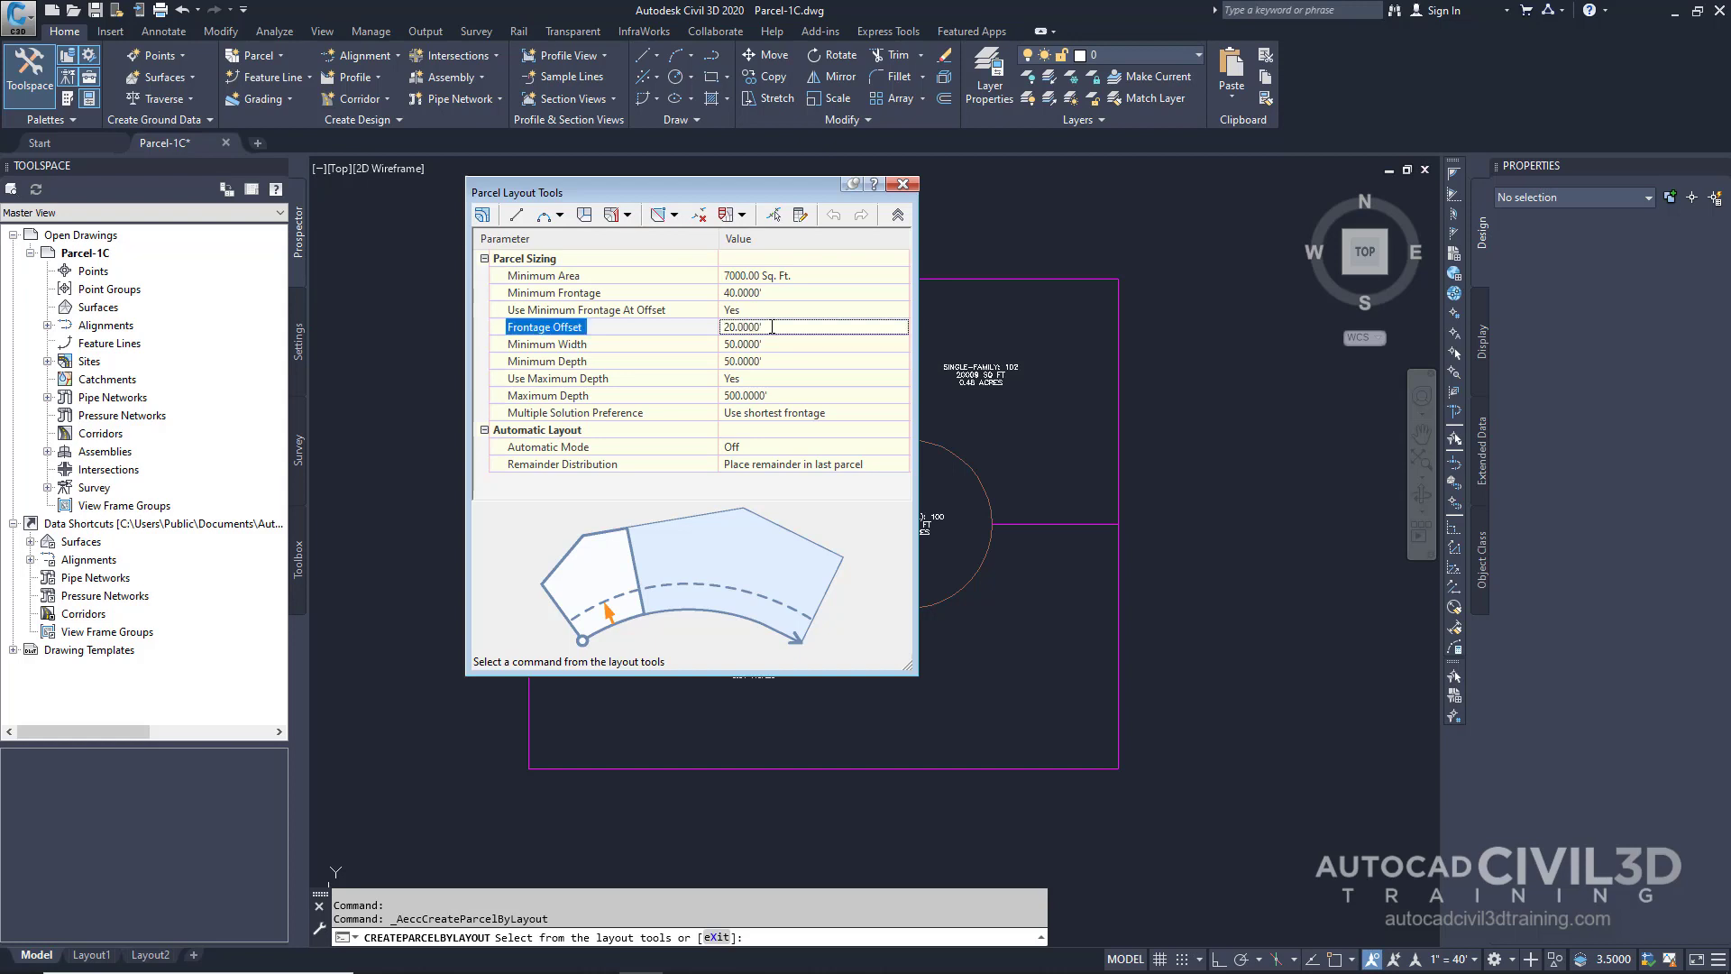
# Set Minimum Width to 40', keep Minimum Depth at 50', and set Maximum Depth to 200'
pyautogui.click(776, 341)
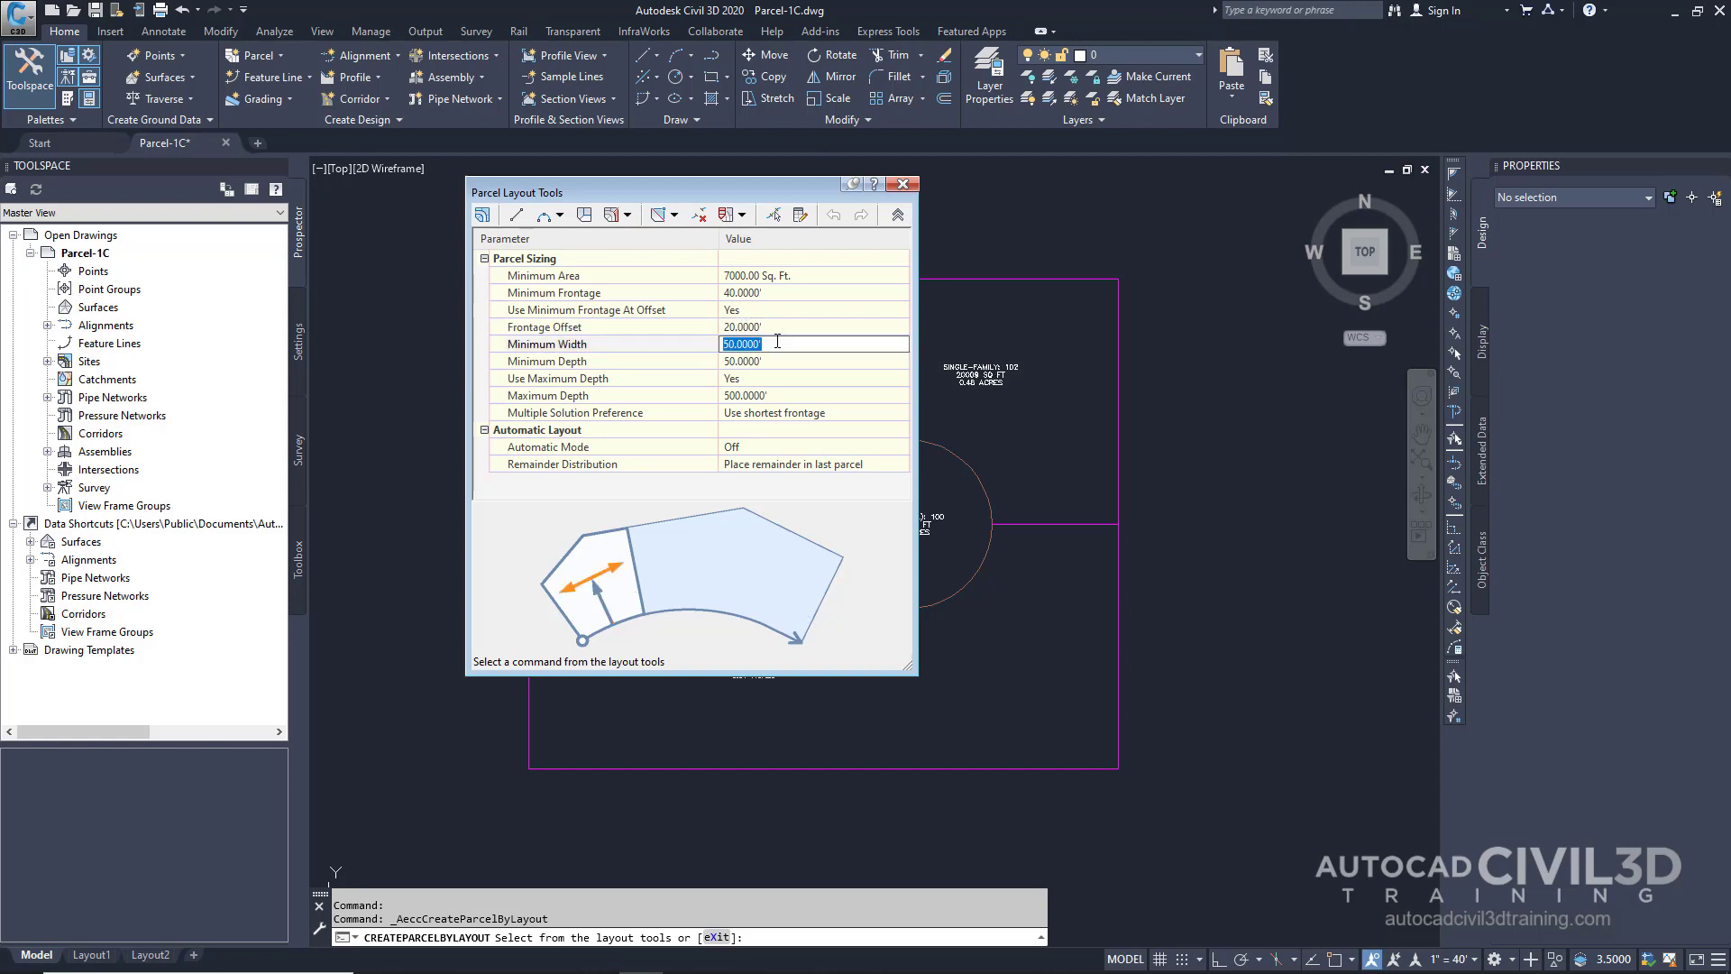
pyautogui.write('40')
pyautogui.press('Return')
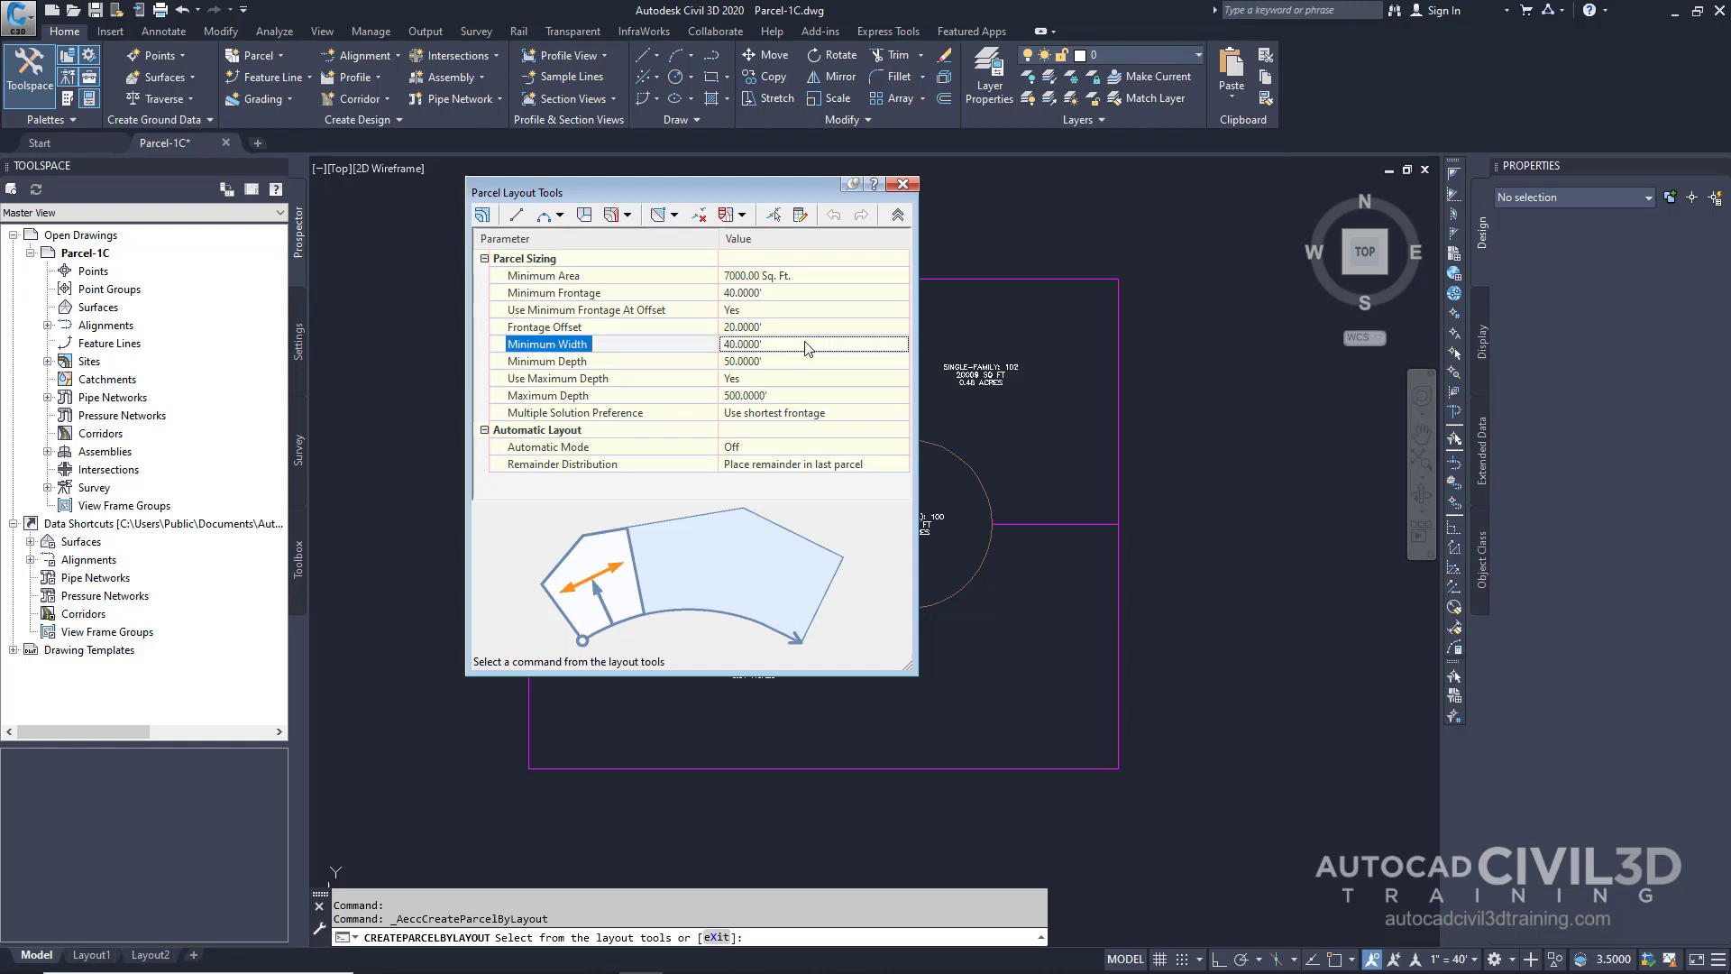
pyautogui.click(795, 362)
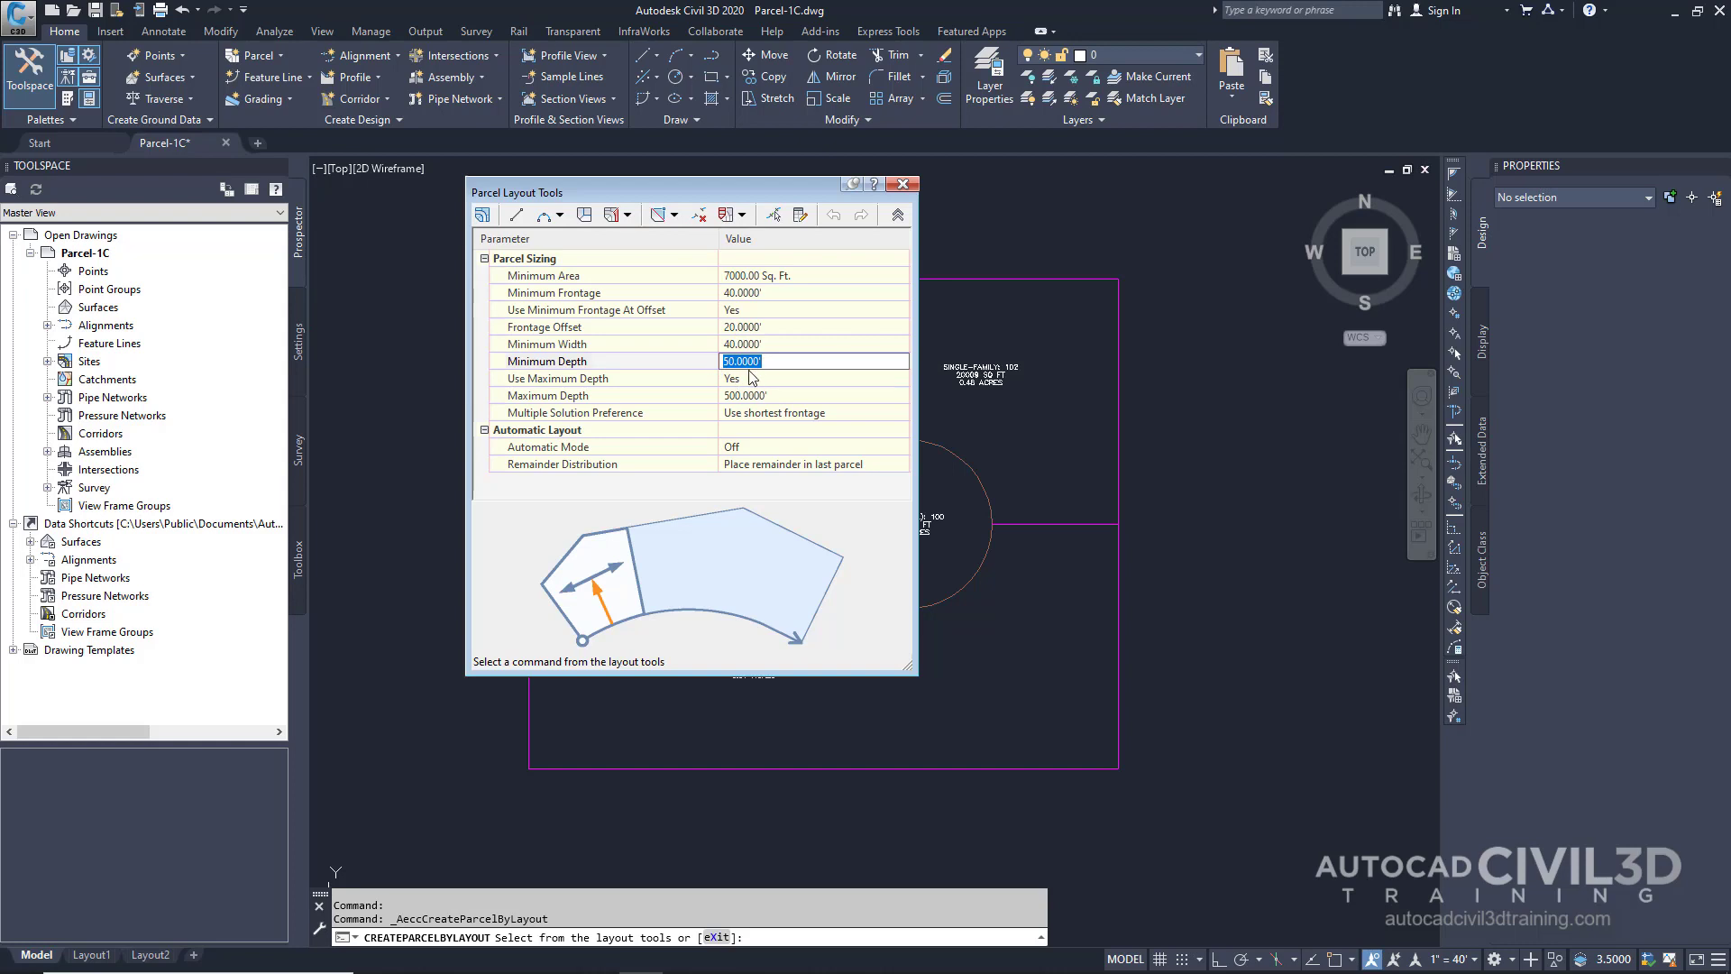
pyautogui.press('Return')
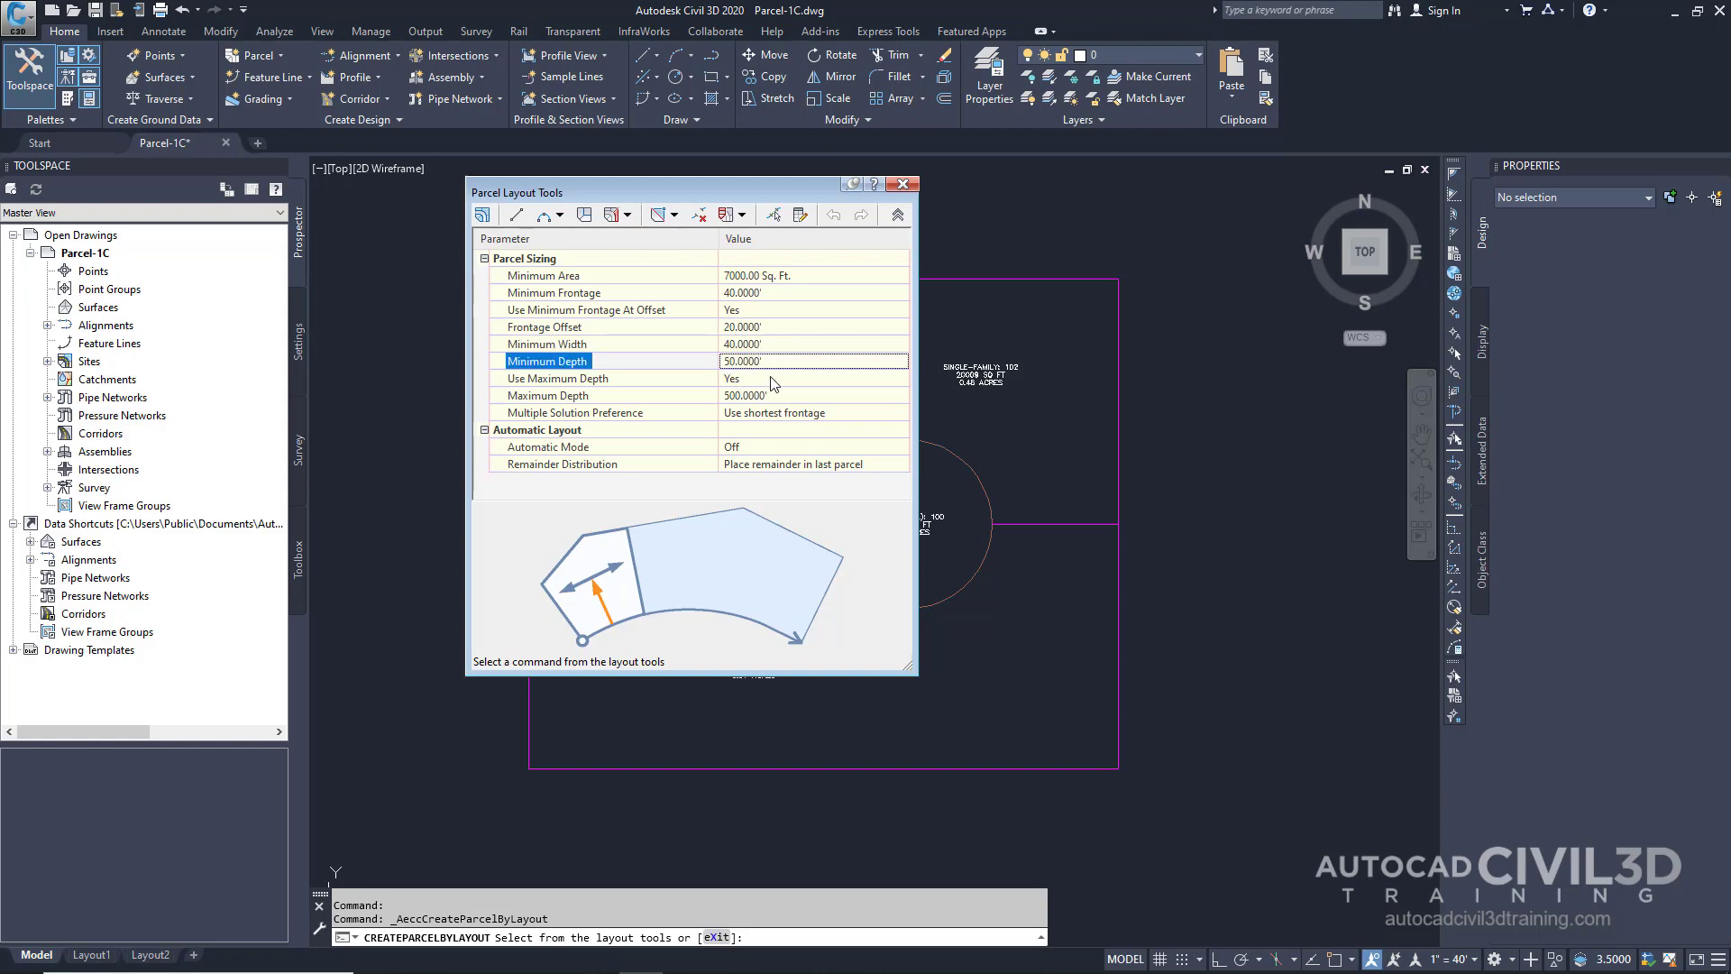
pyautogui.click(772, 381)
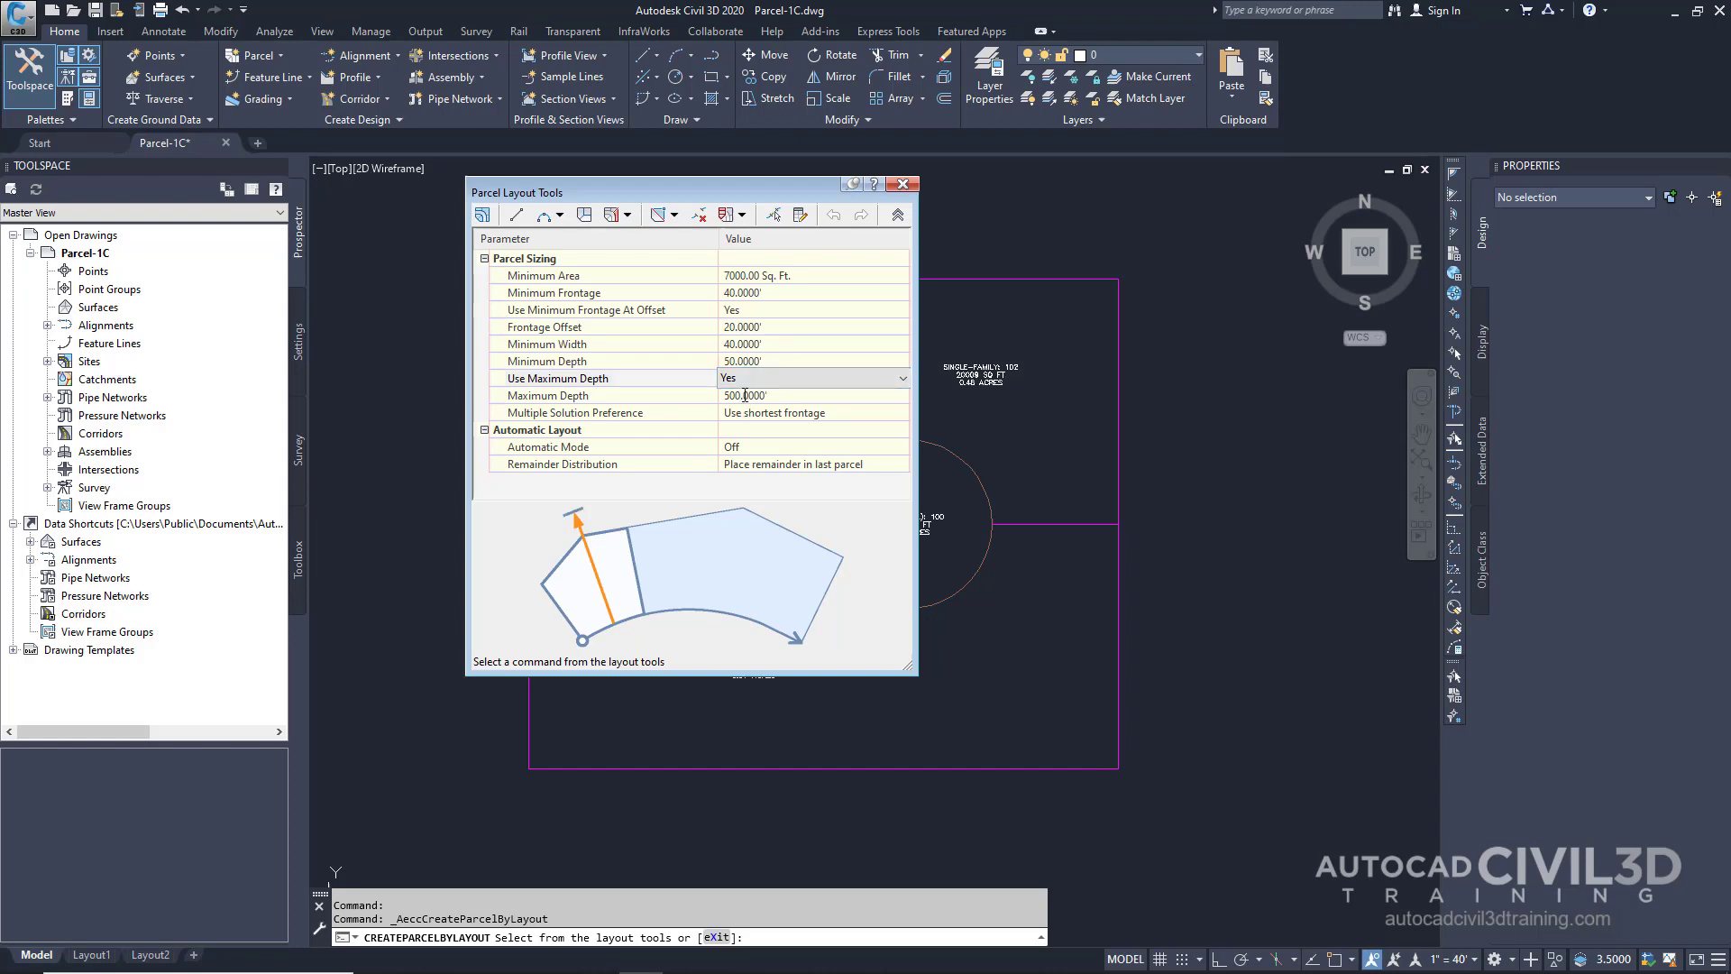
pyautogui.click(778, 396)
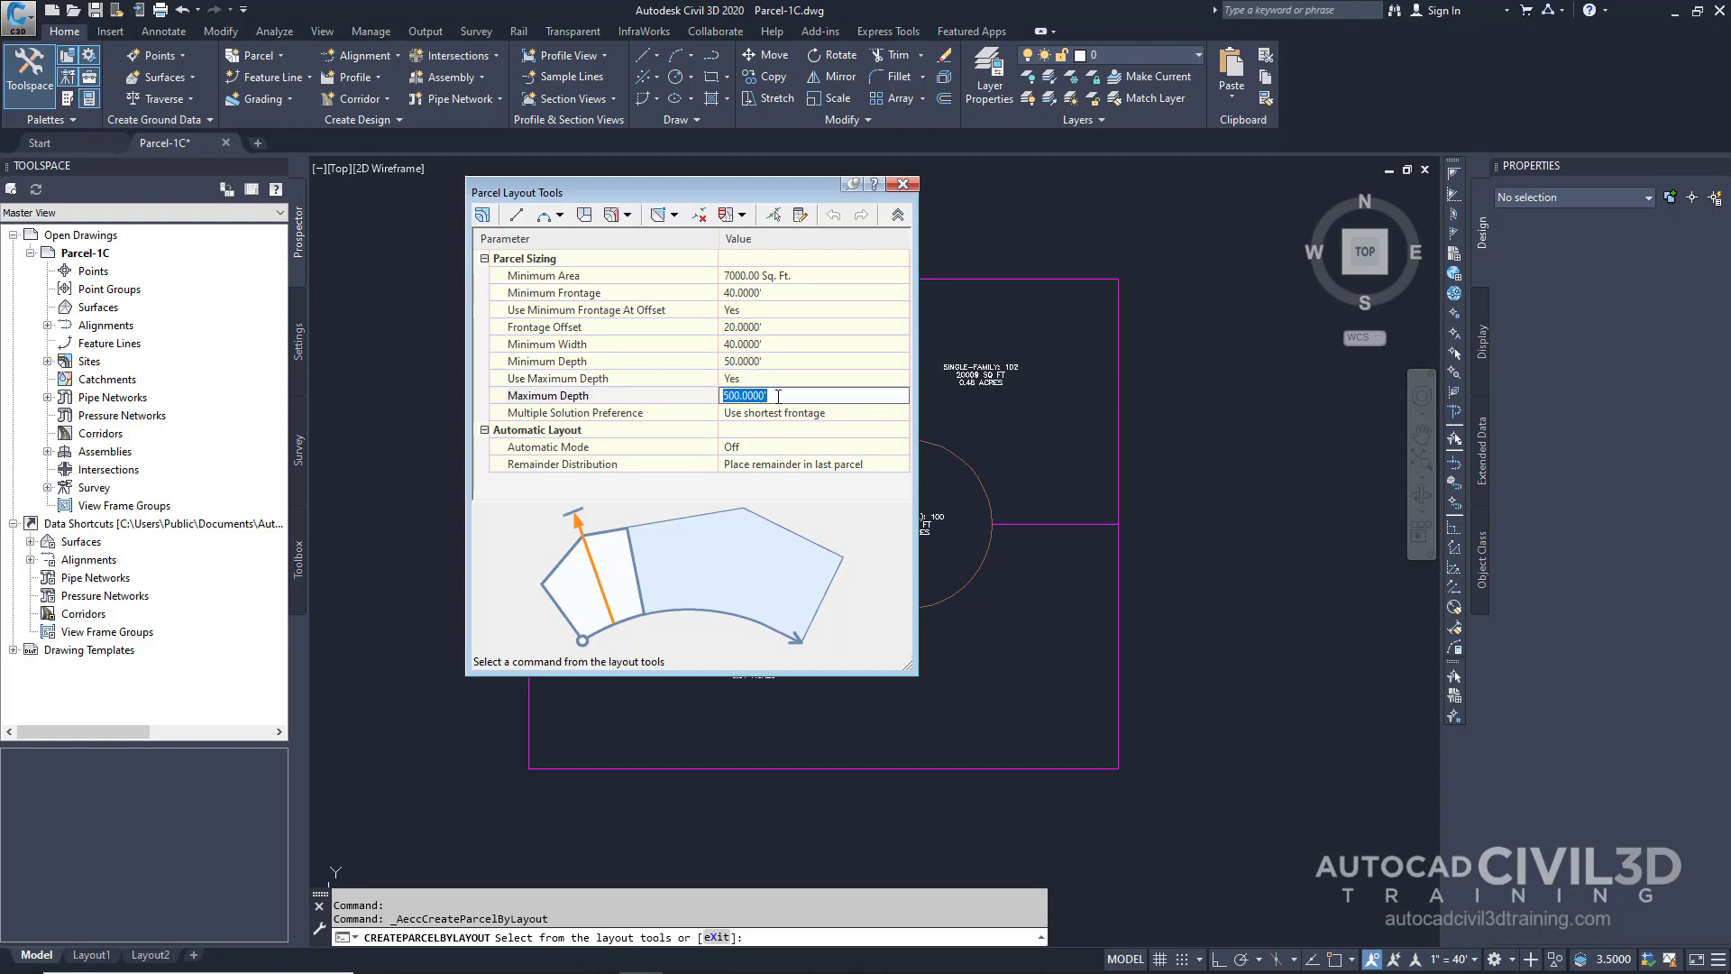
pyautogui.write('200')
pyautogui.press('Return')
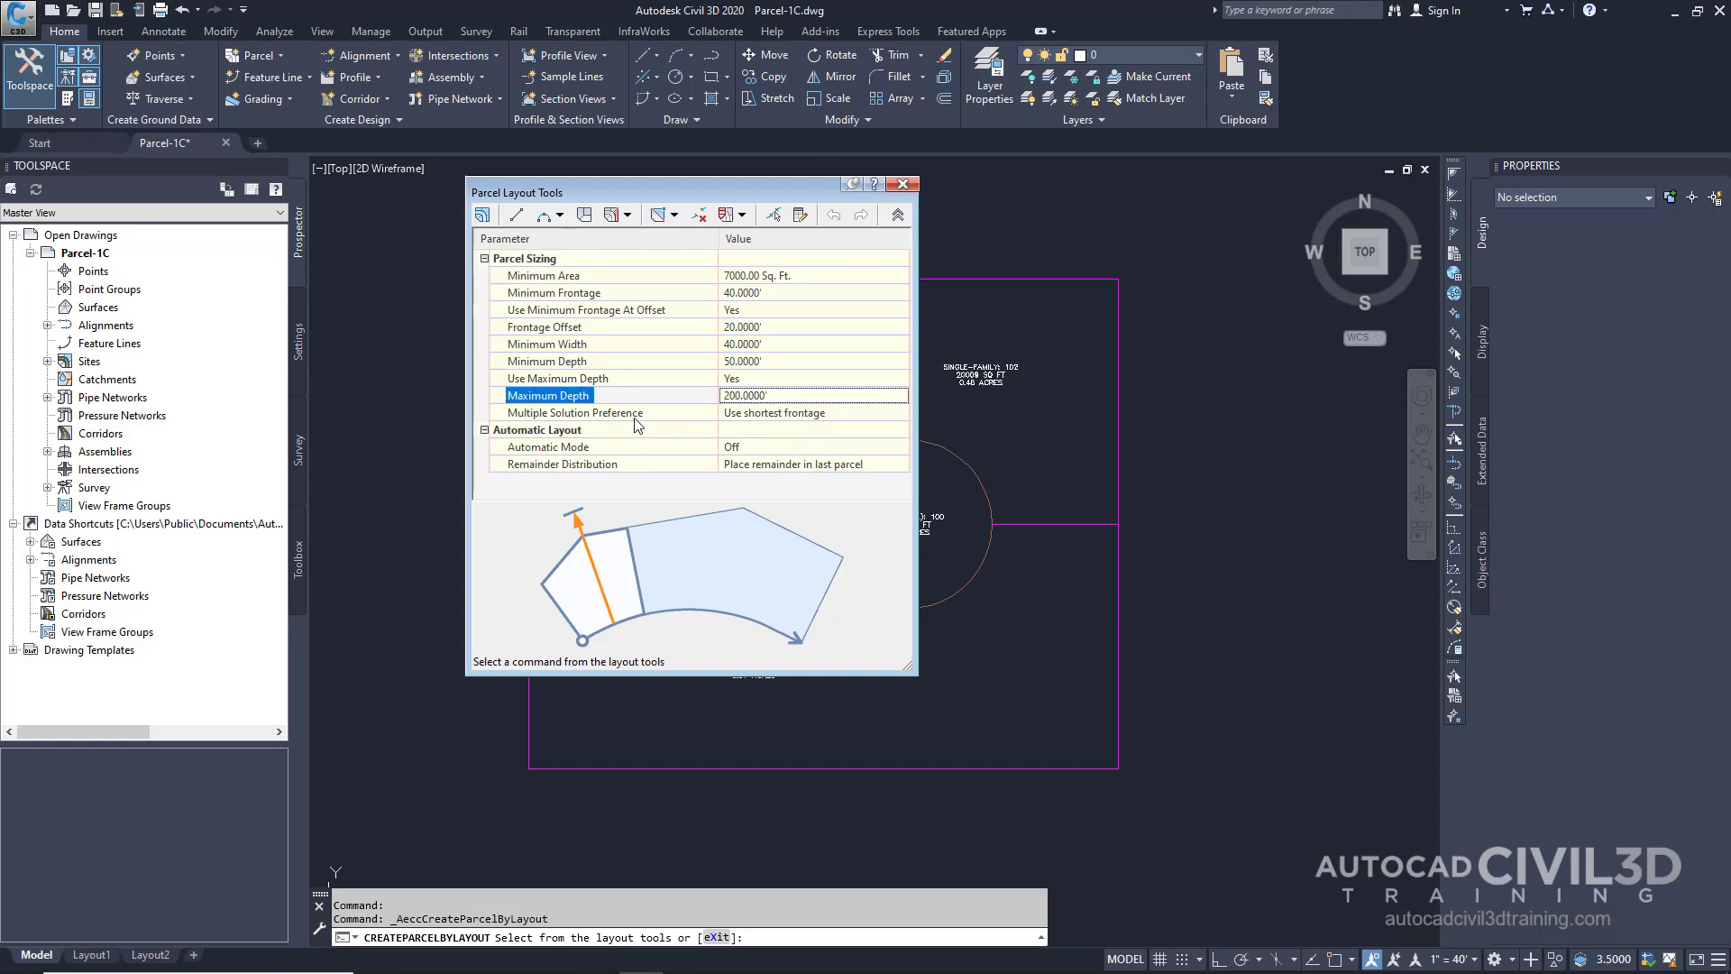
# Set Multiple Solution Preference to 'Use smallest area' and keep 'Place remainder in last parcel'
pyautogui.click(757, 414)
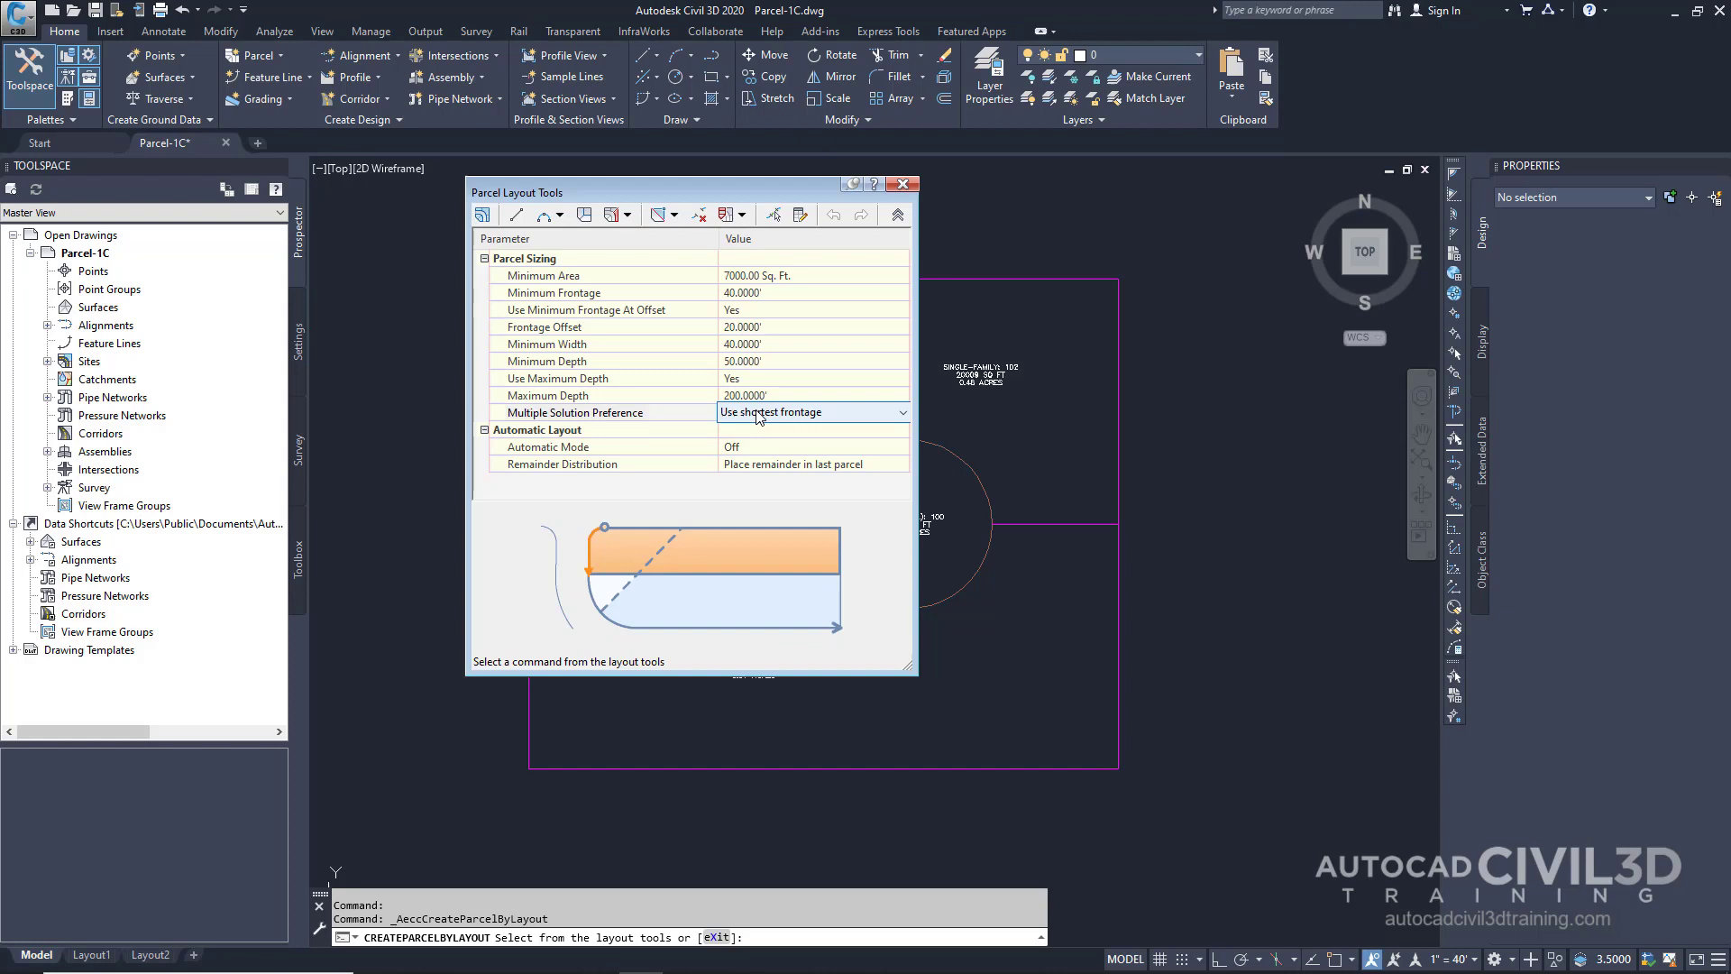
pyautogui.click(757, 415)
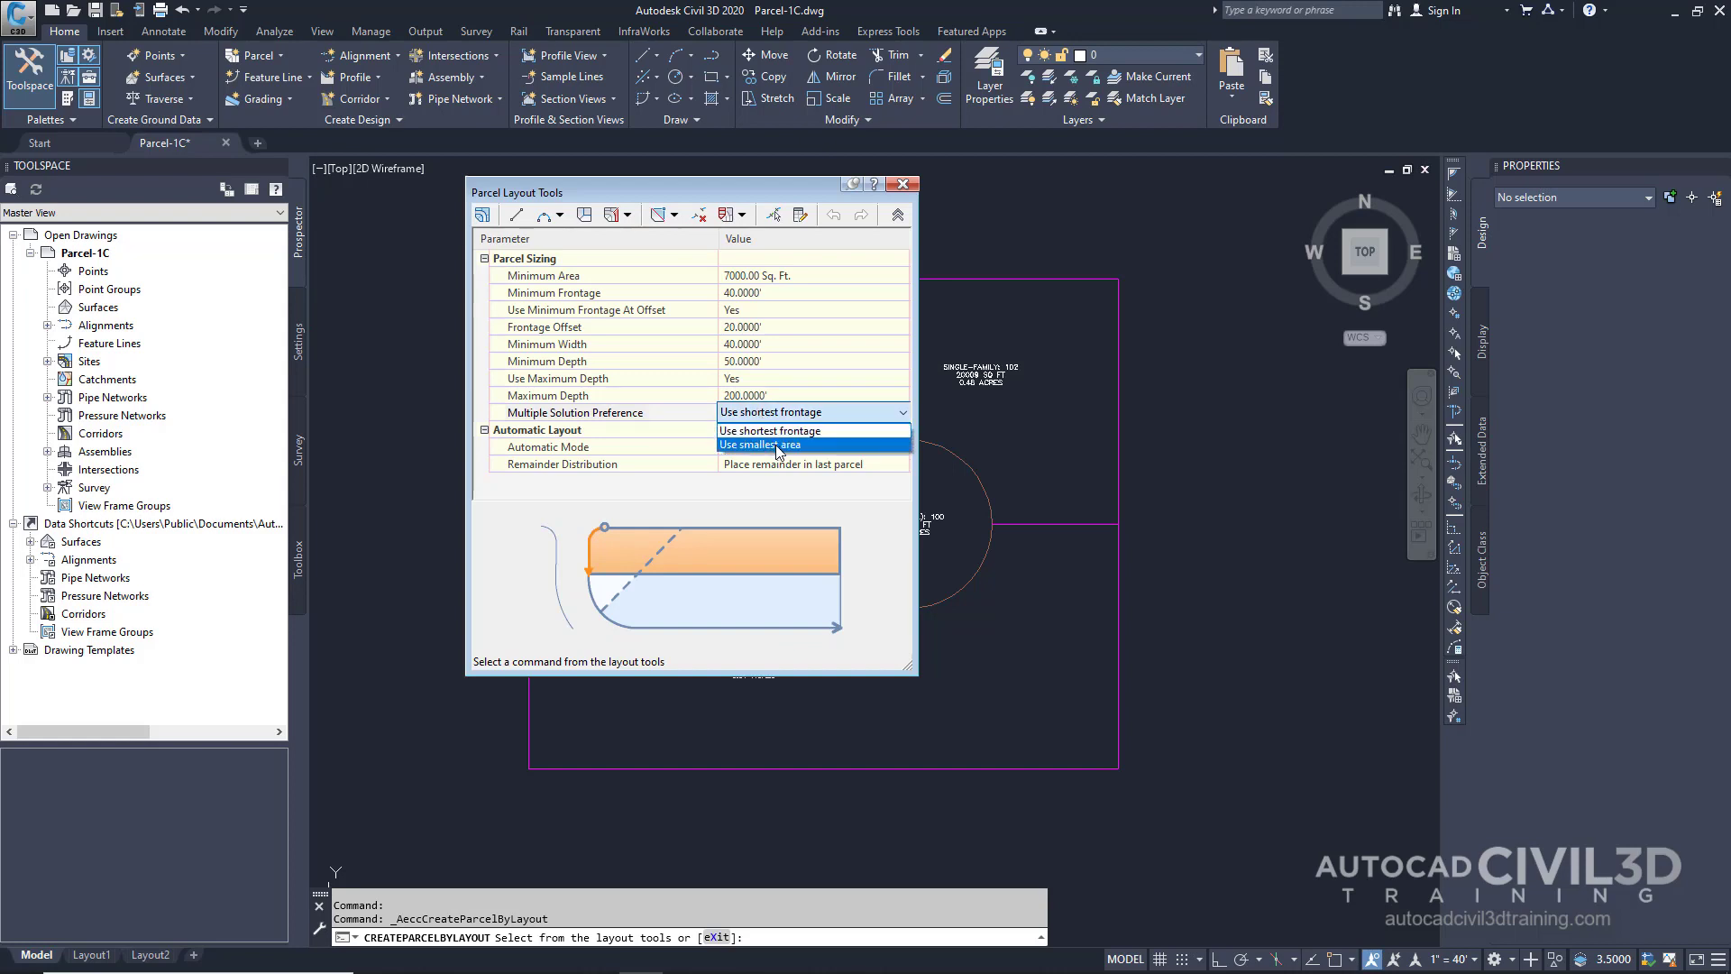
pyautogui.click(778, 446)
pyautogui.click(781, 447)
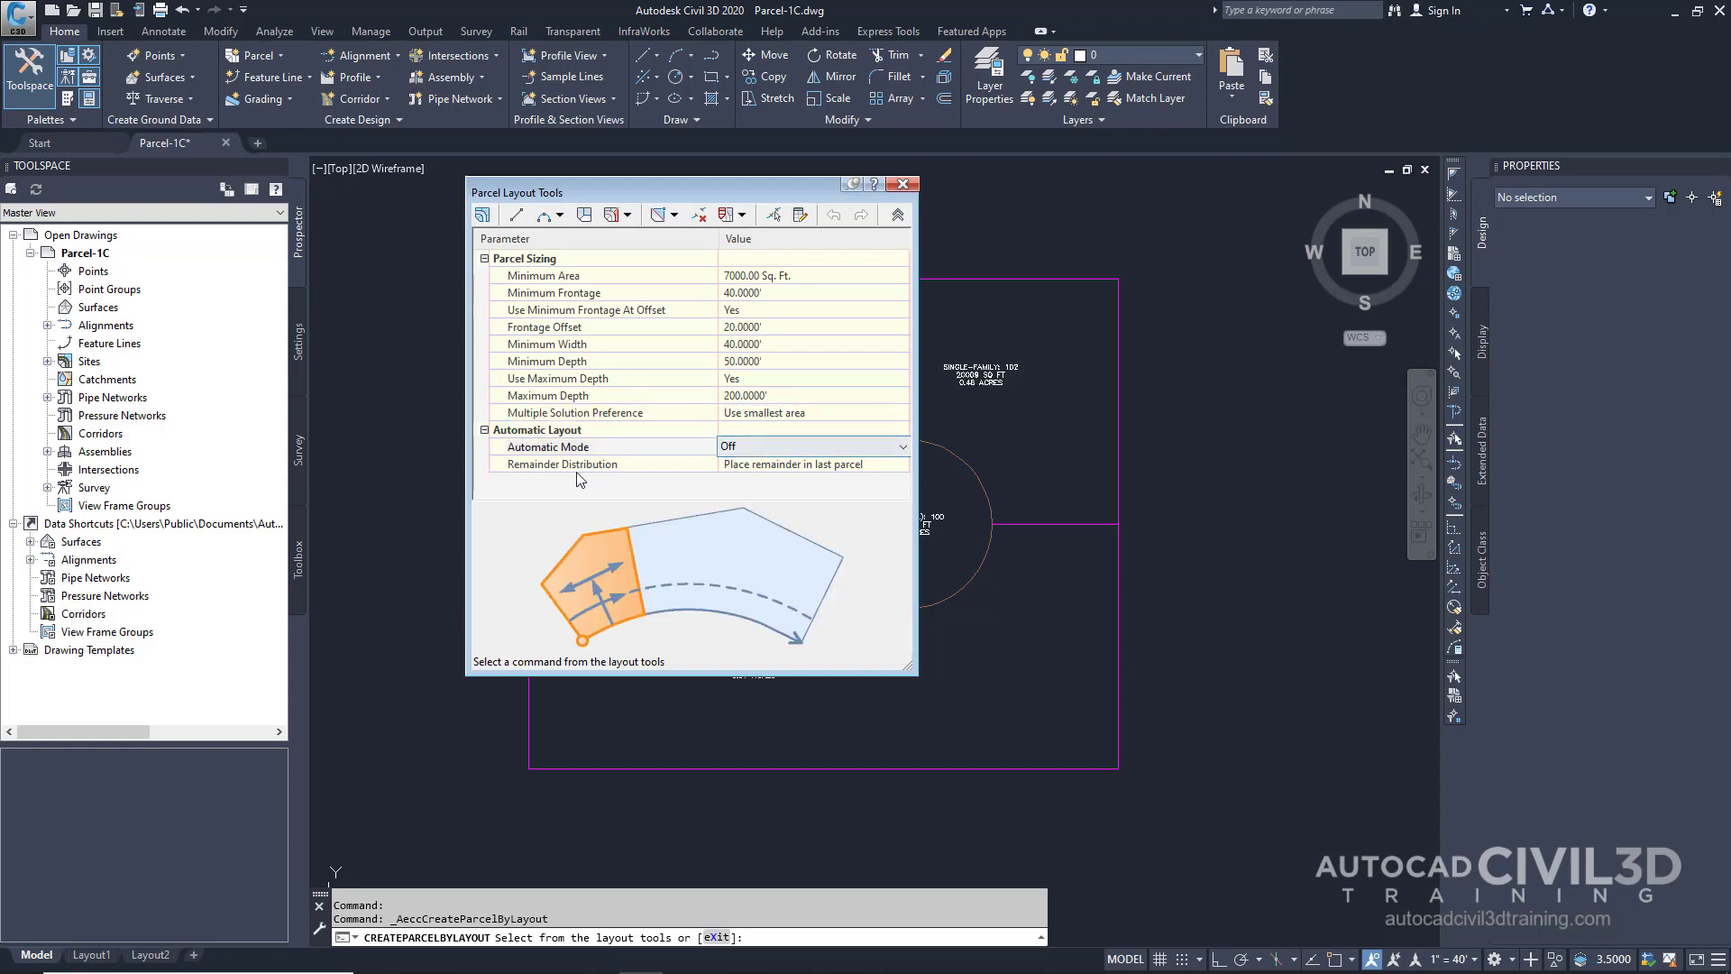
pyautogui.click(852, 469)
pyautogui.click(853, 469)
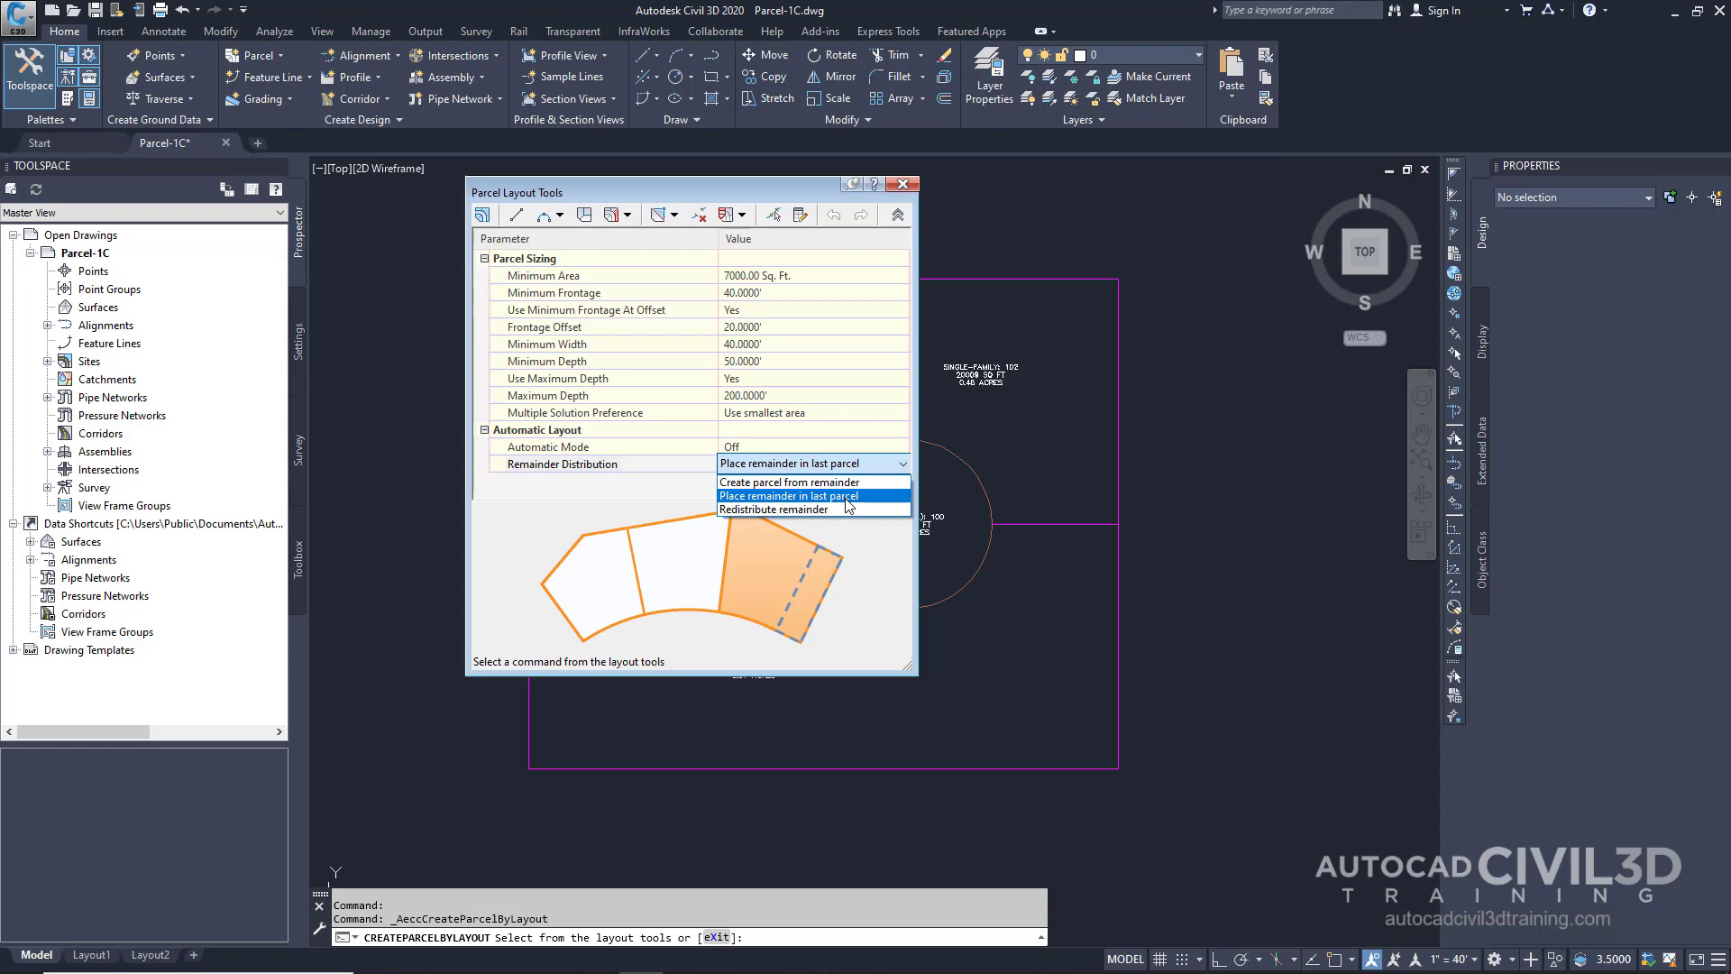
pyautogui.click(846, 498)
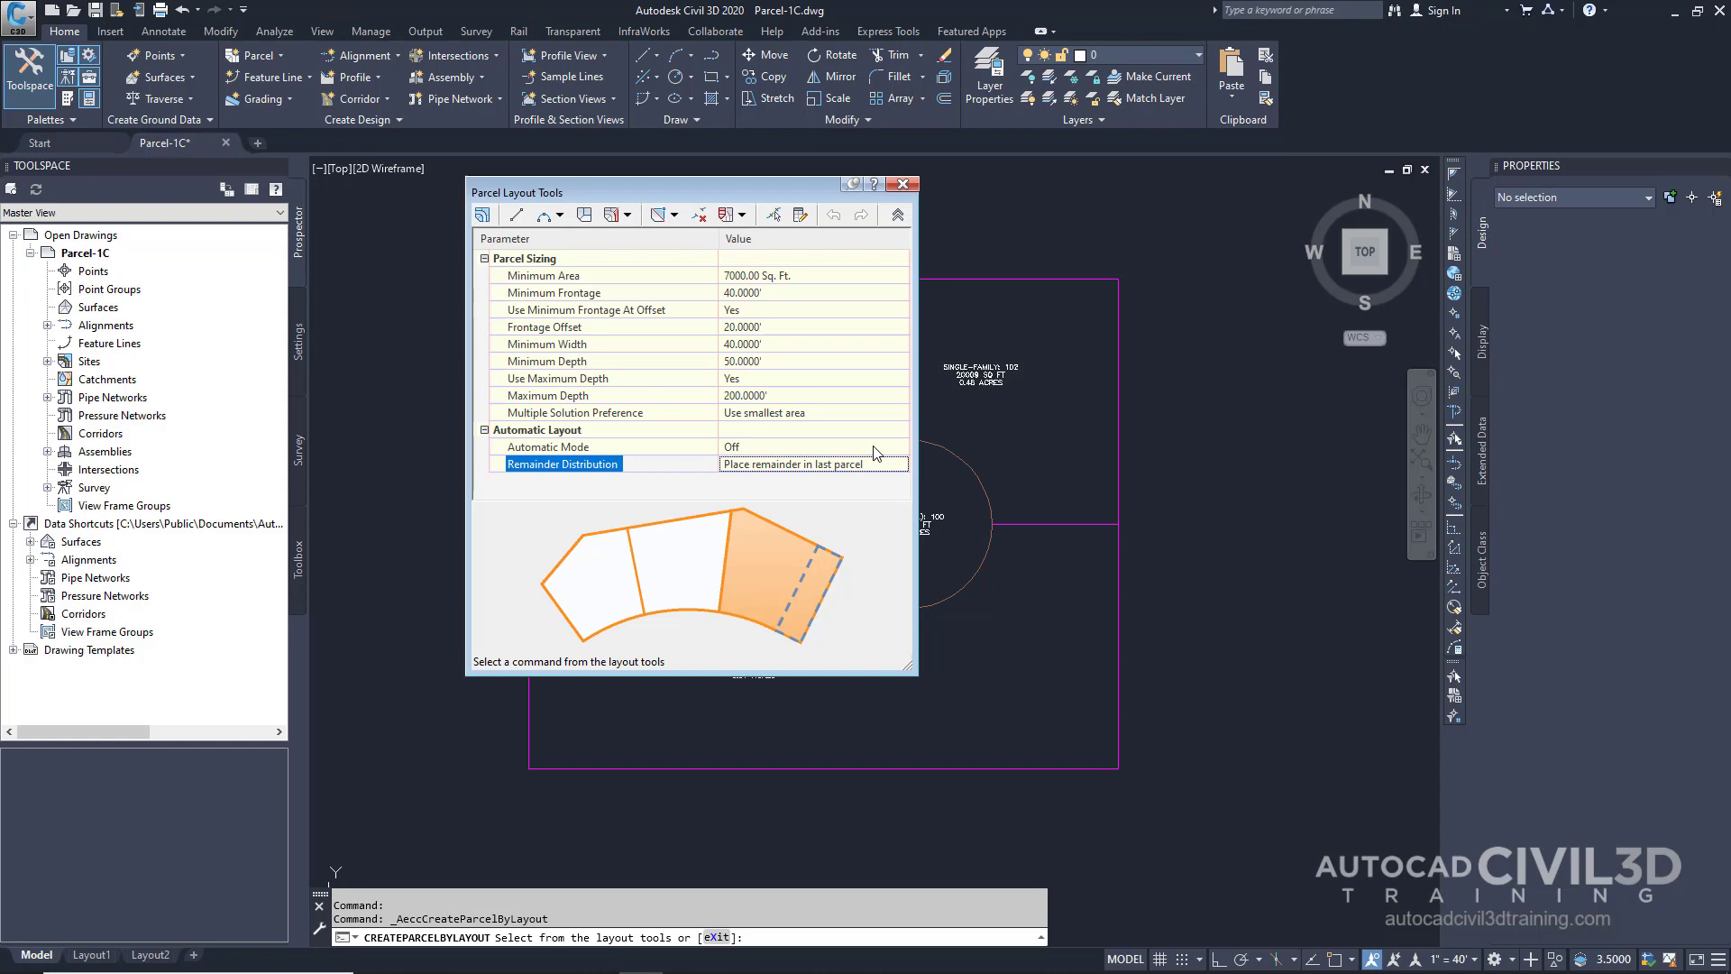
# Collapse the grid and start Slide Line - Create with Subdivision A and the Single-Family style
pyautogui.click(898, 217)
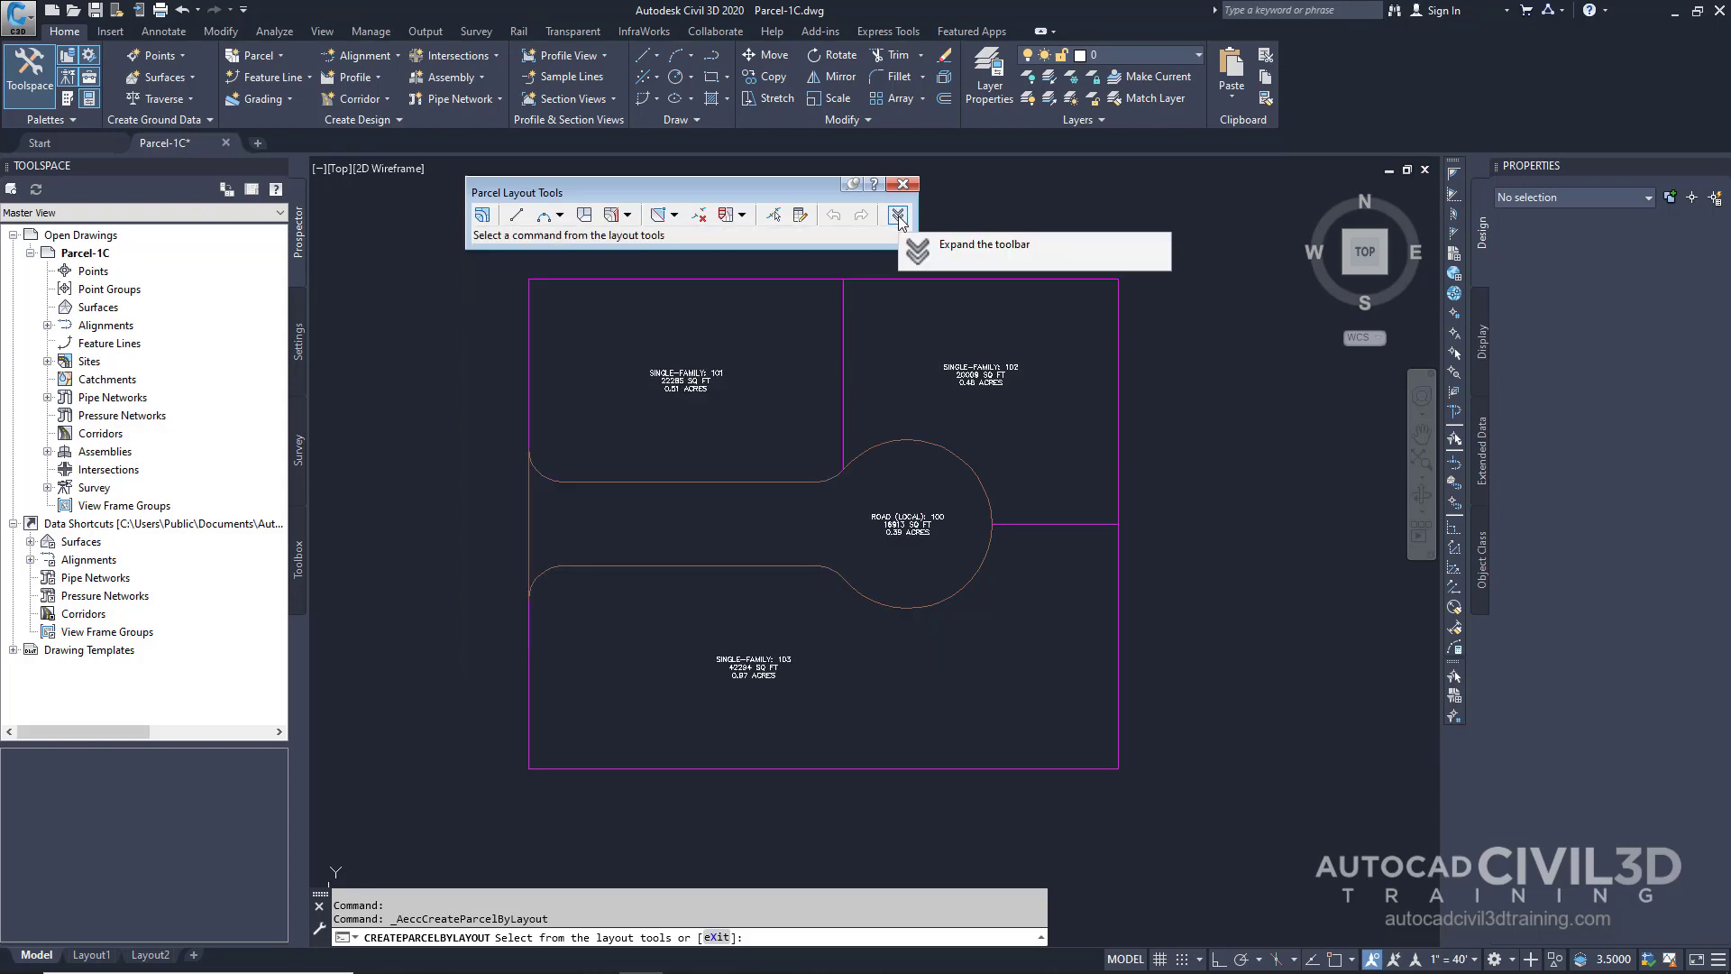
pyautogui.click(628, 217)
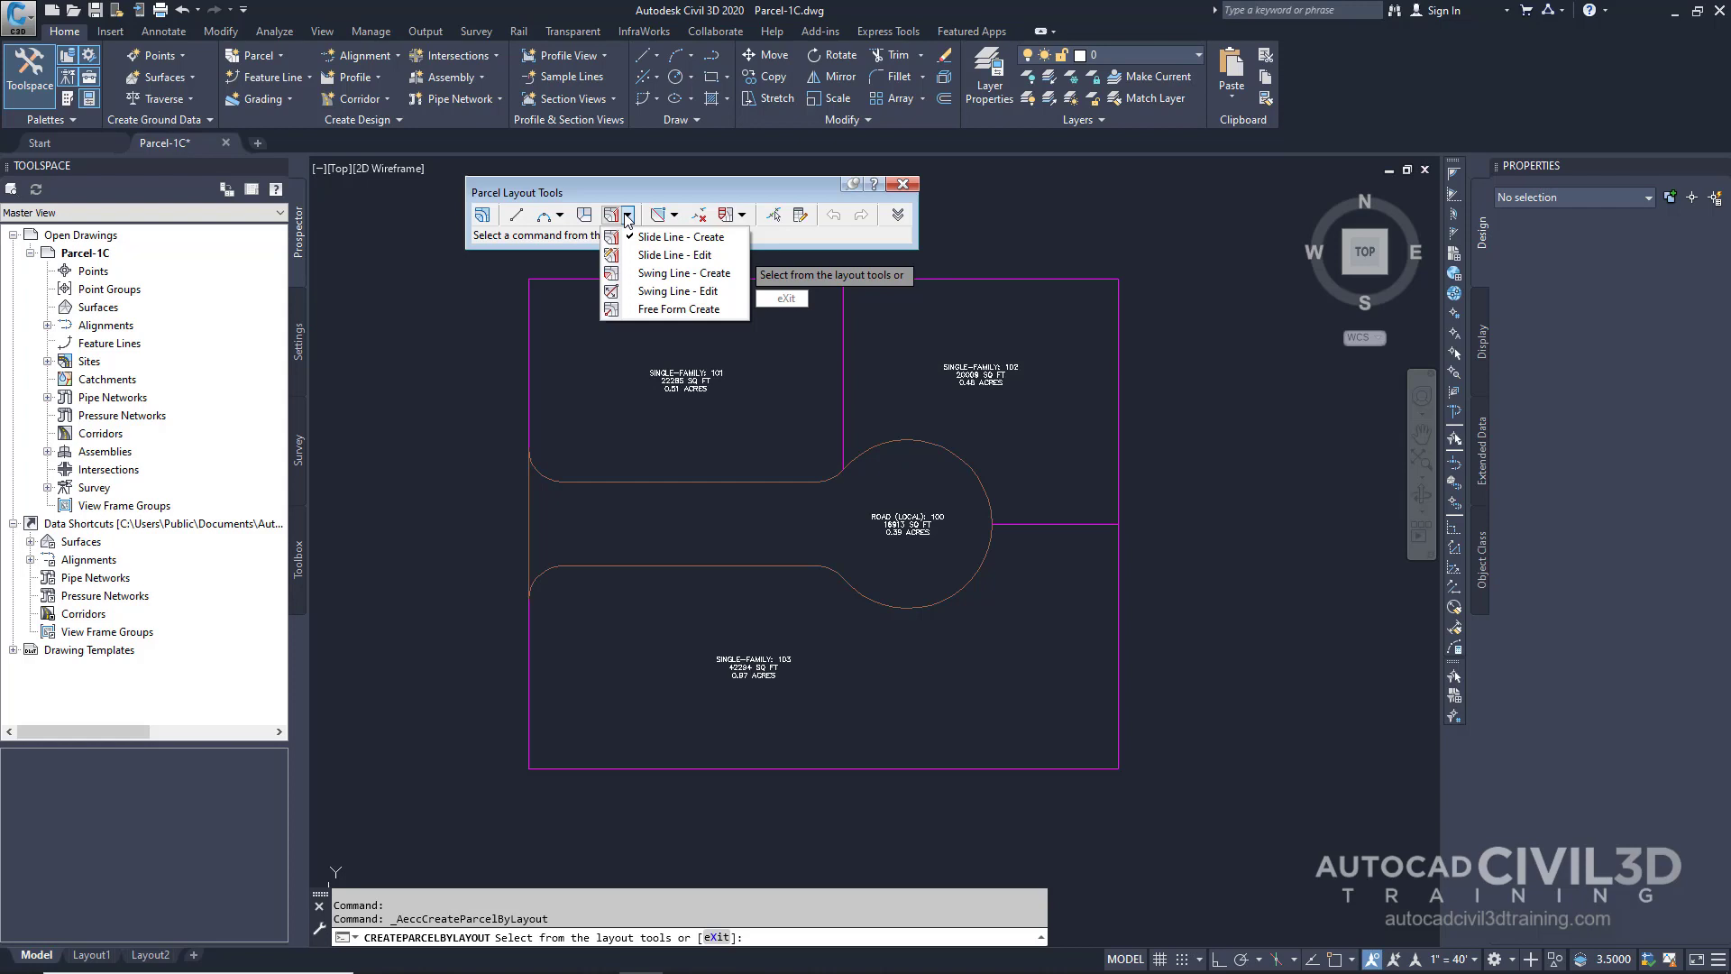
pyautogui.click(738, 245)
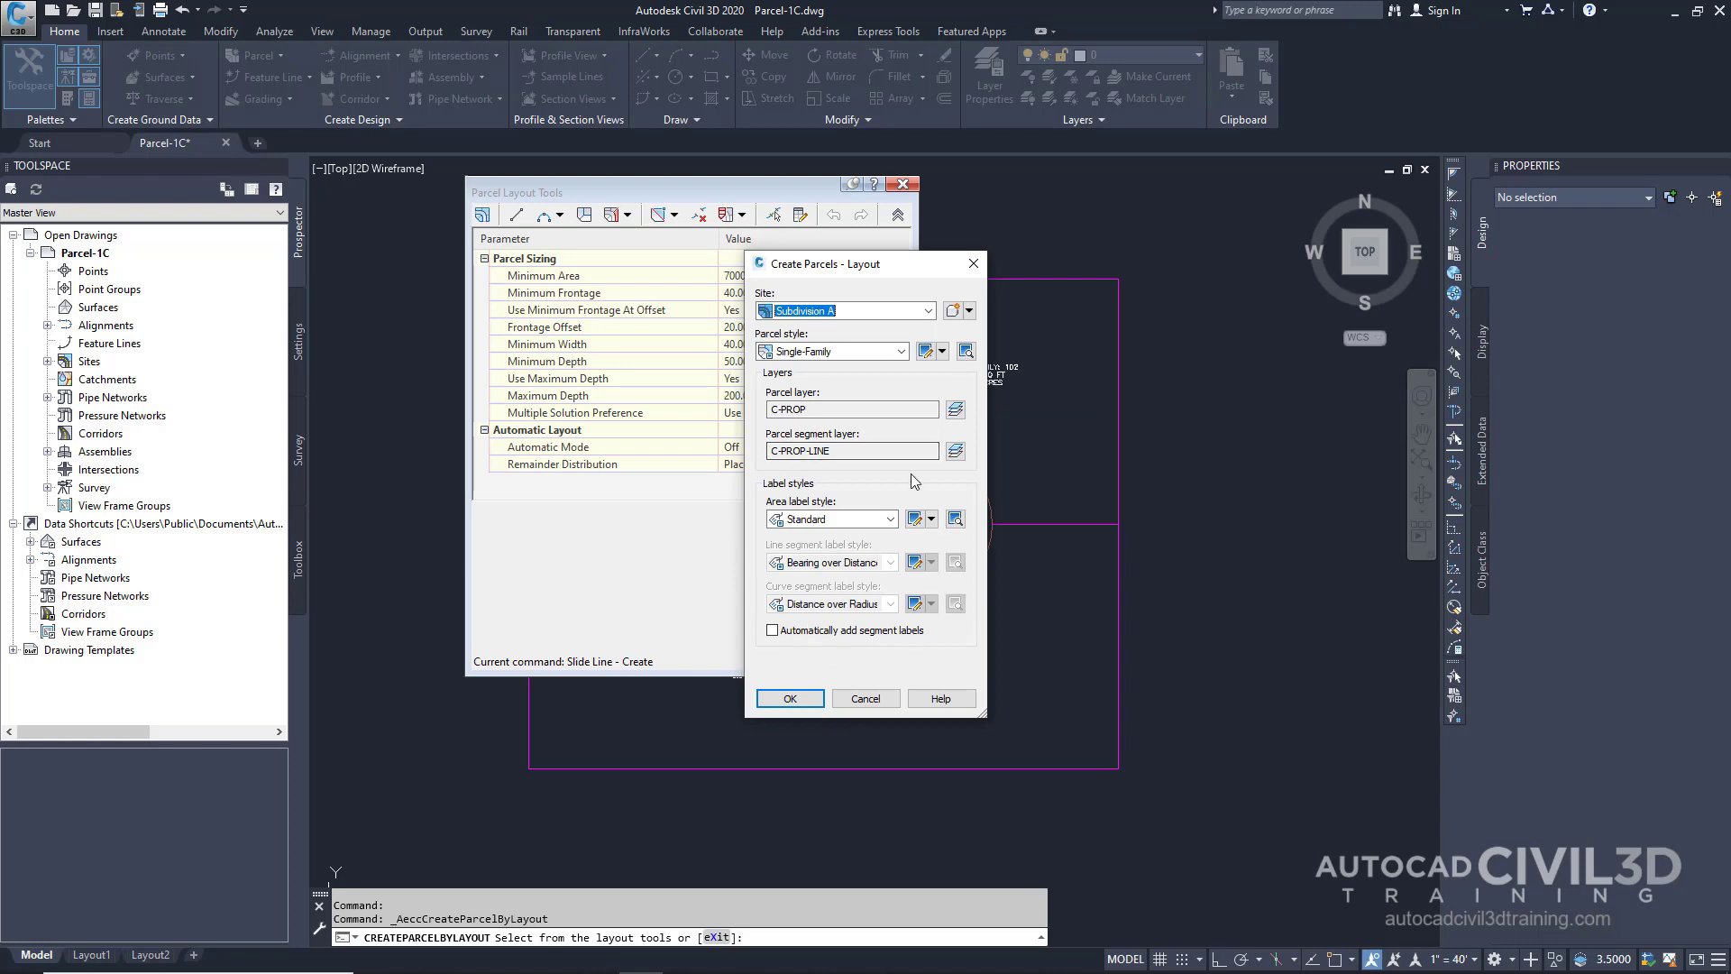
pyautogui.click(805, 702)
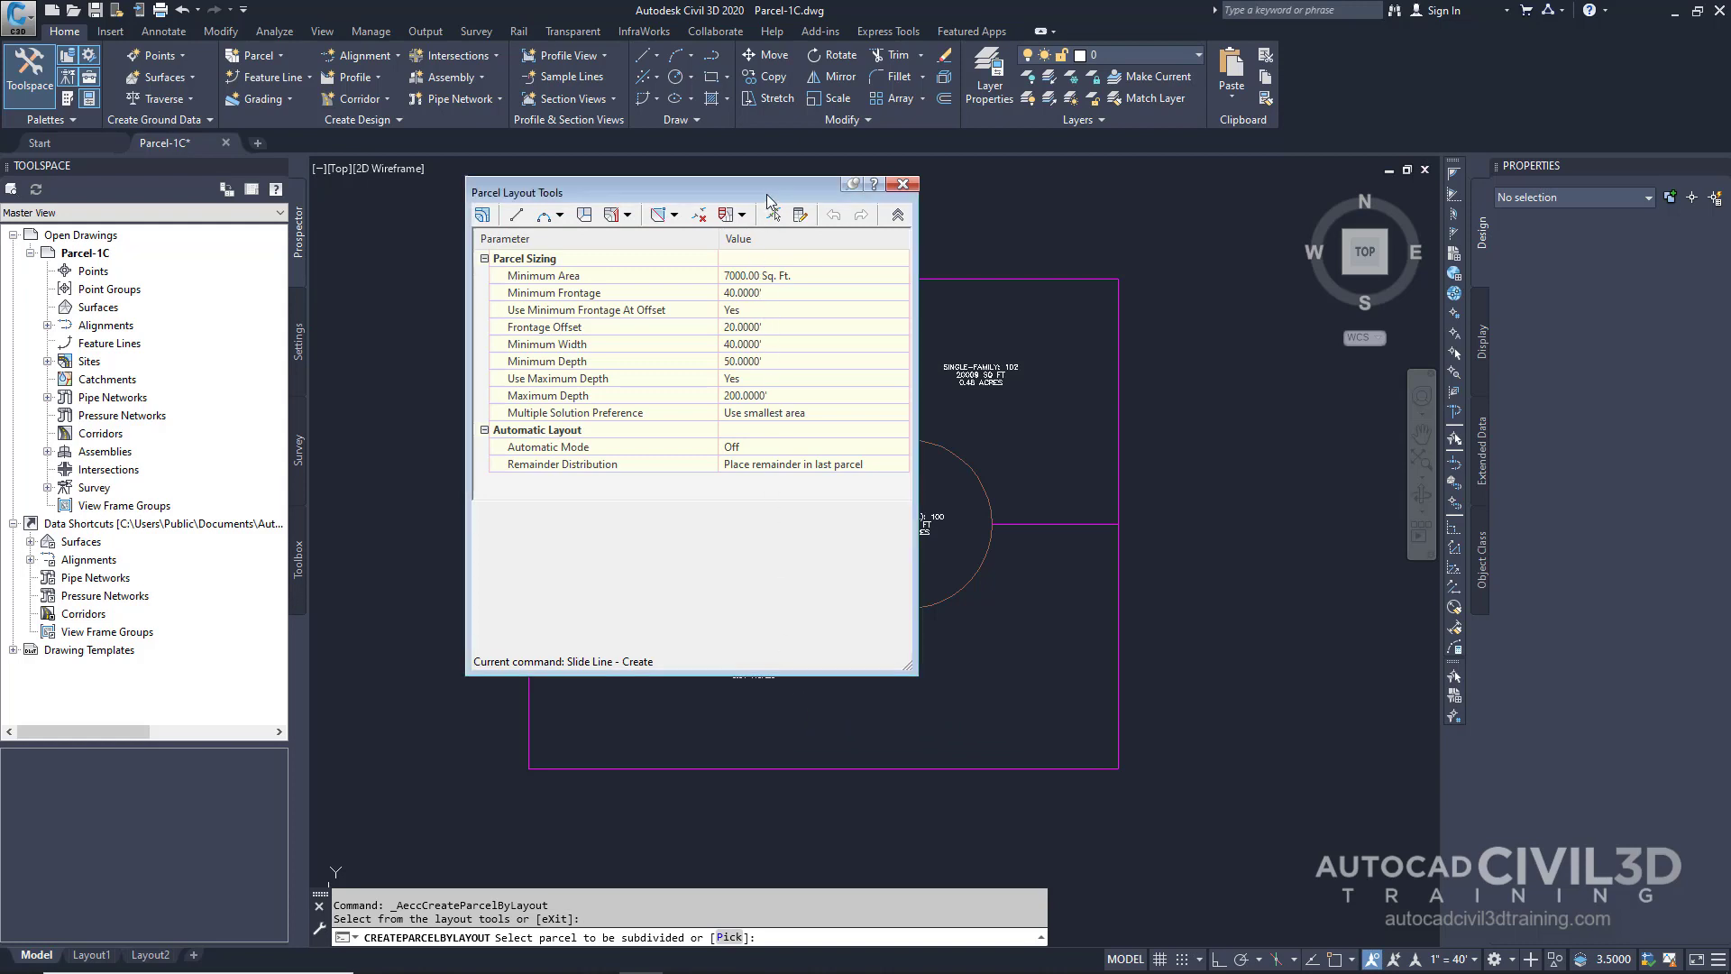
# Move the layout tools palette aside, zoom to parcel 101, and select it for subdivision
pyautogui.moveTo(765, 200); pyautogui.dragTo(311, 259)
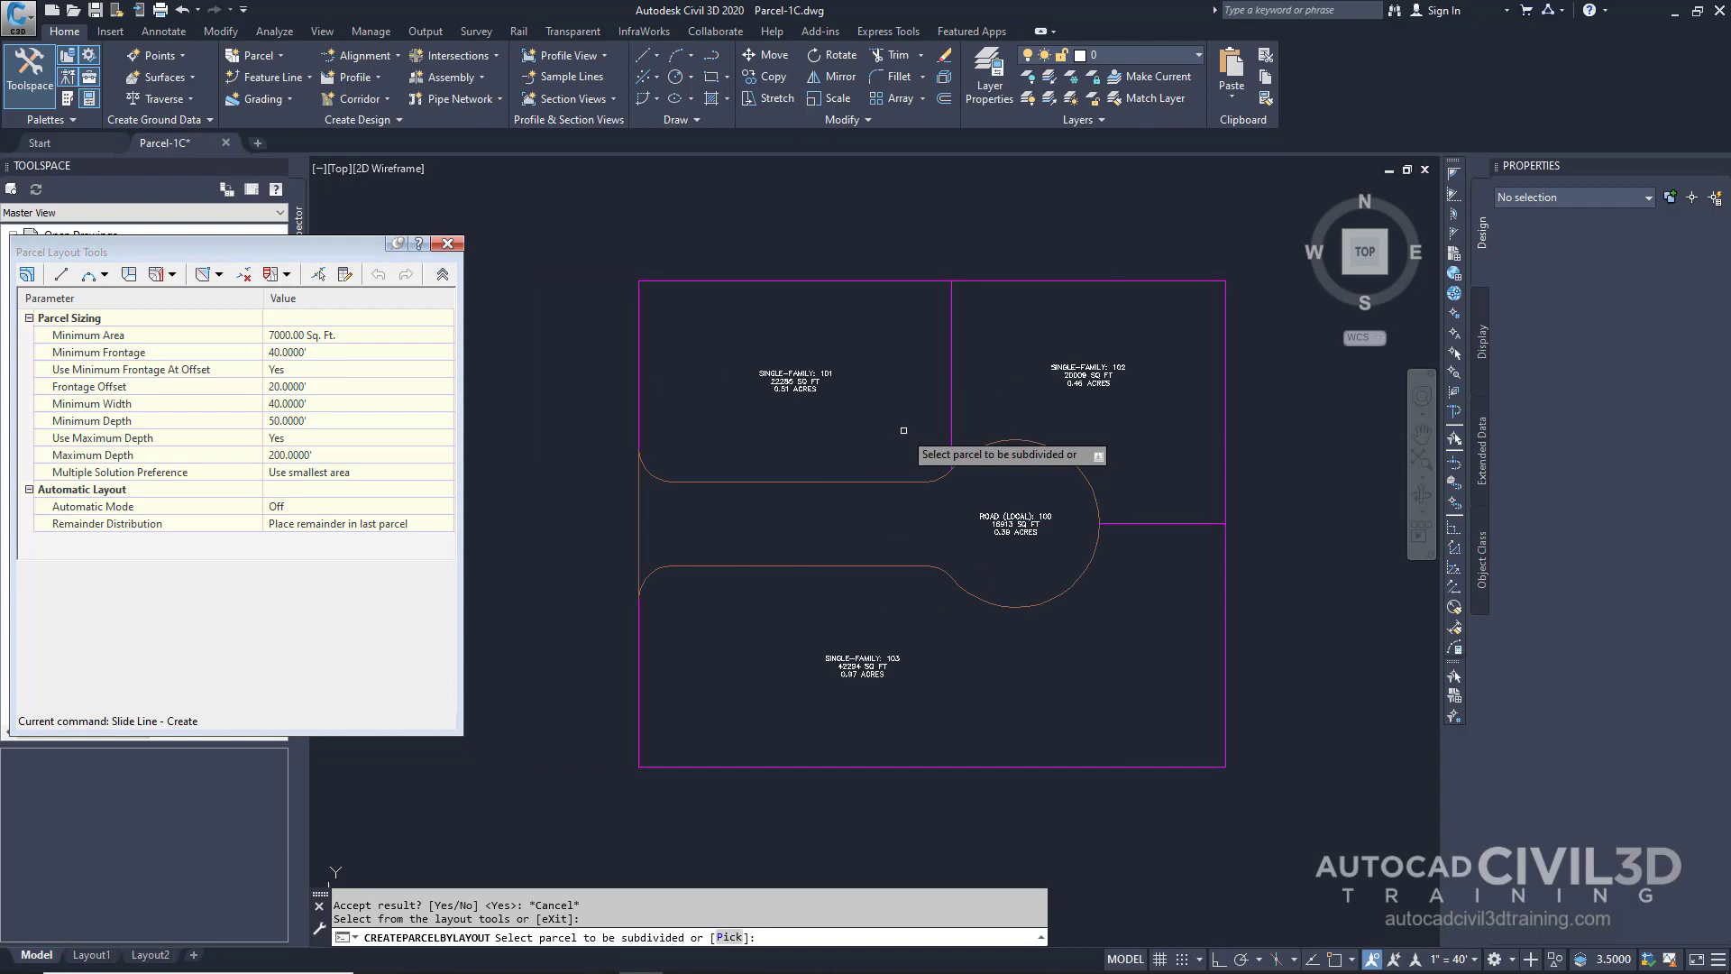
pyautogui.scroll(4, 803, 387)
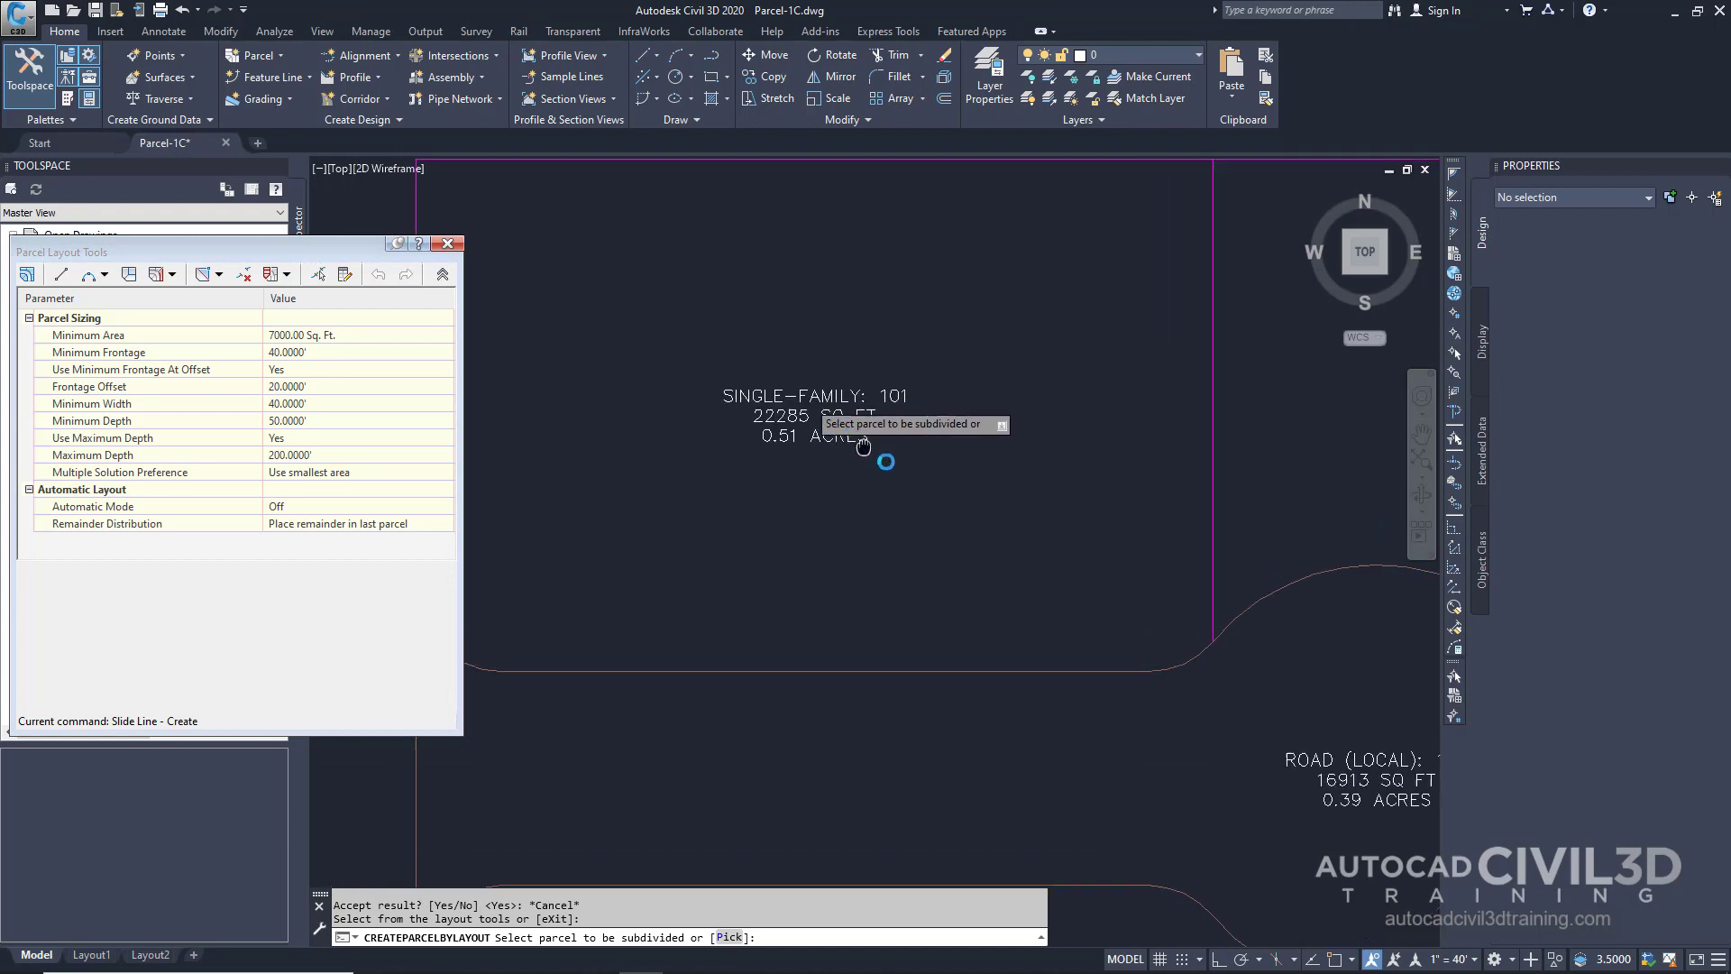
pyautogui.moveTo(864, 445); pyautogui.dragTo(901, 476, button='middle')
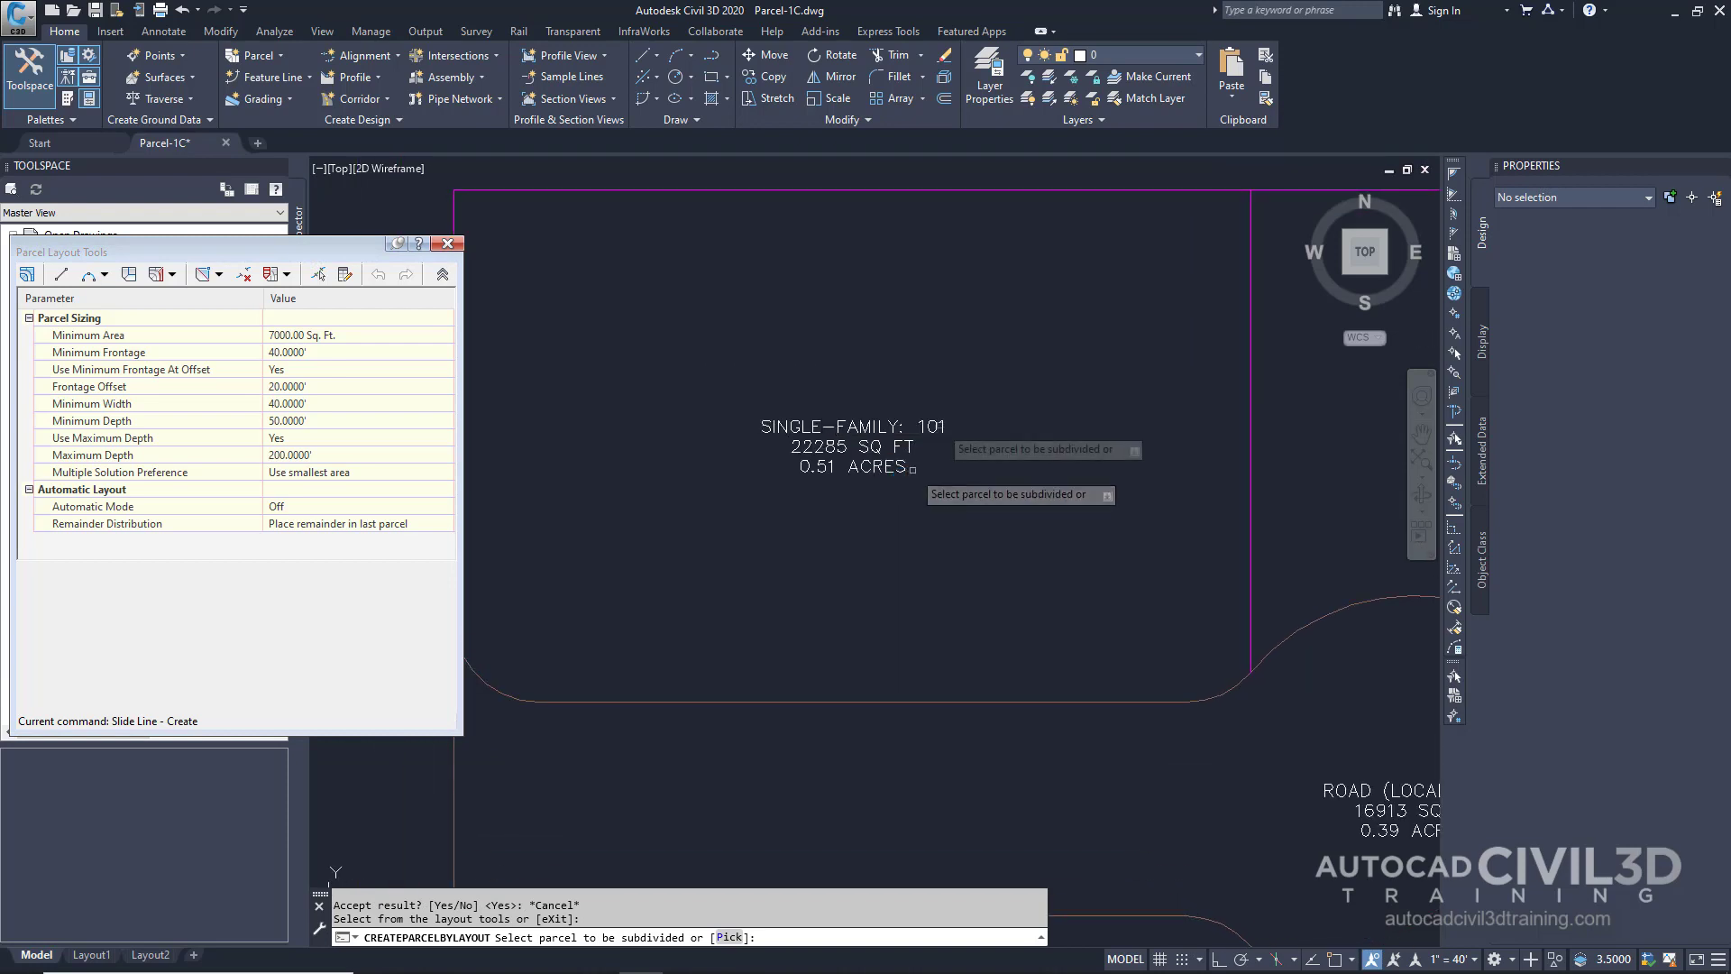
pyautogui.click(942, 424)
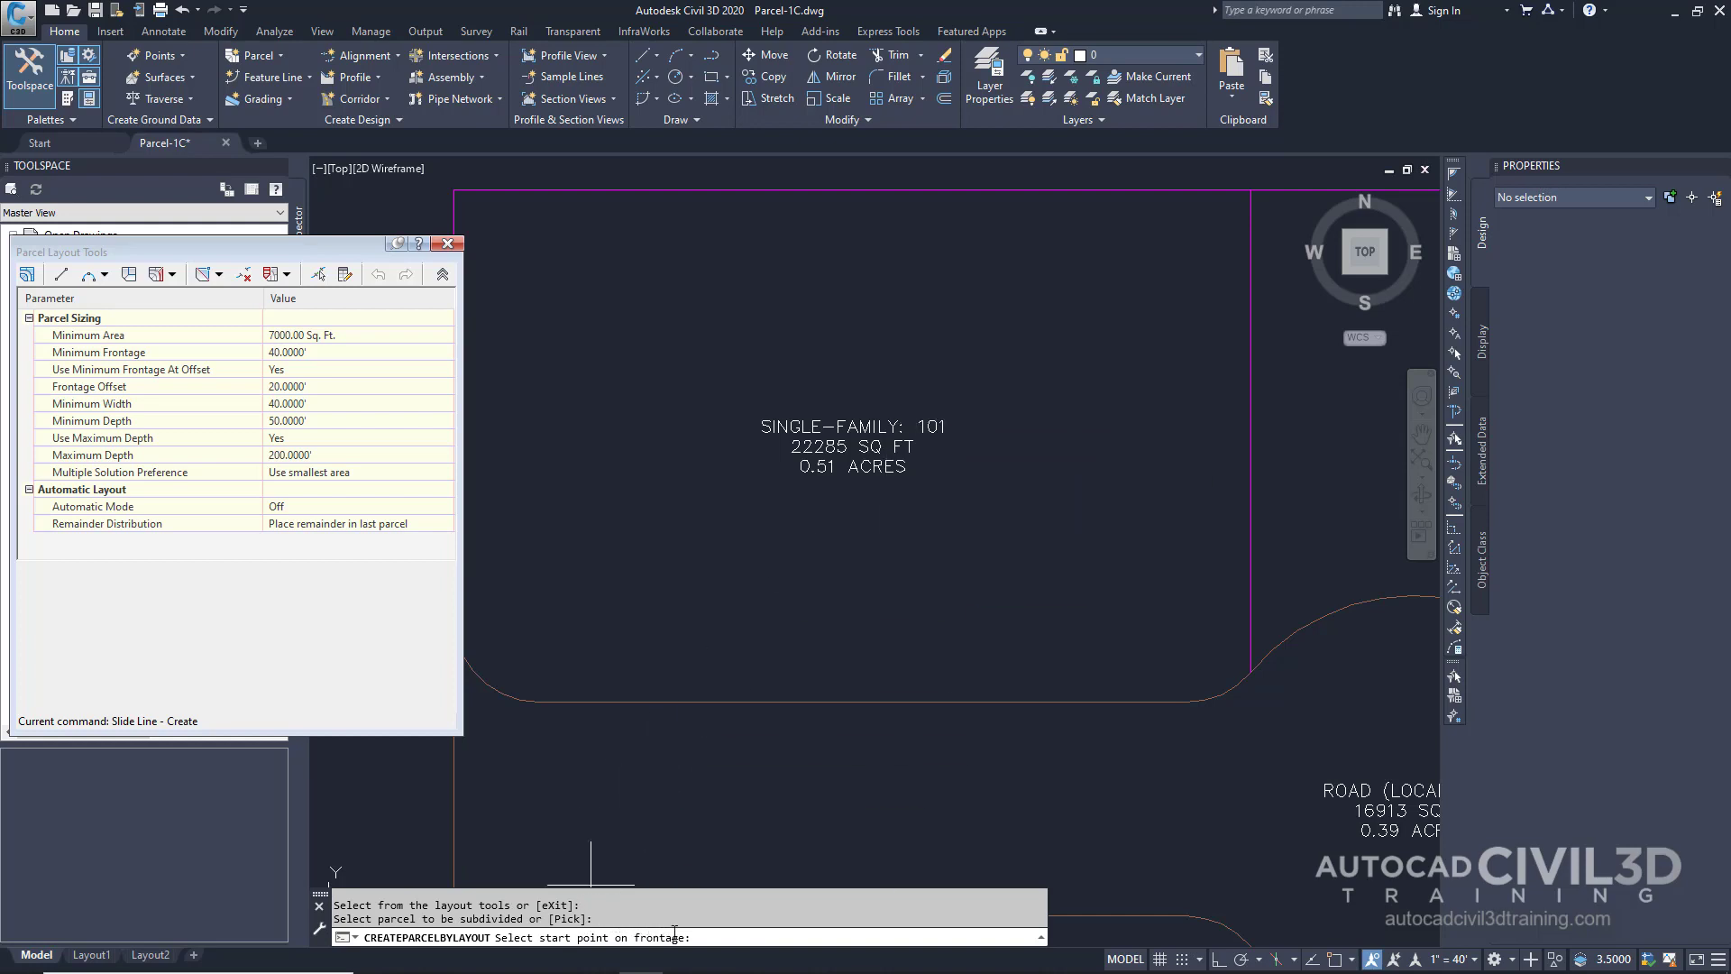
# Define parcel 101's frontage from its left road edge to the cul-de-sac corner at 90°
pyautogui.scroll(-2, 721, 811)
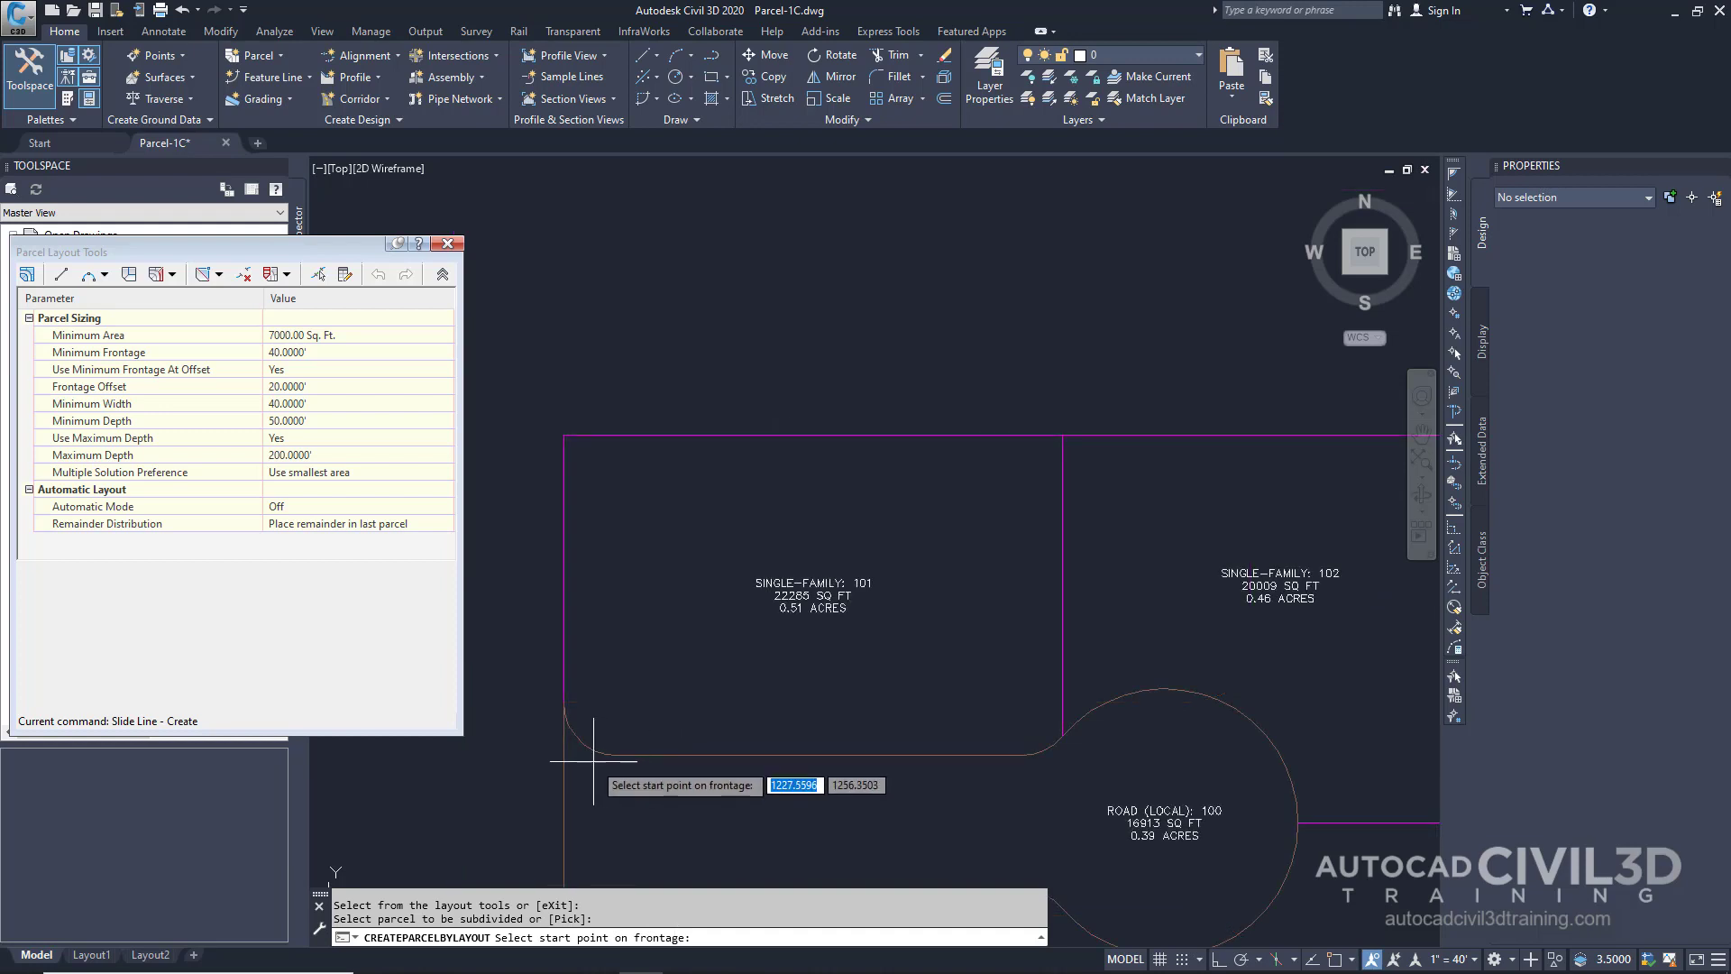
pyautogui.write('nea')
pyautogui.press('Return')
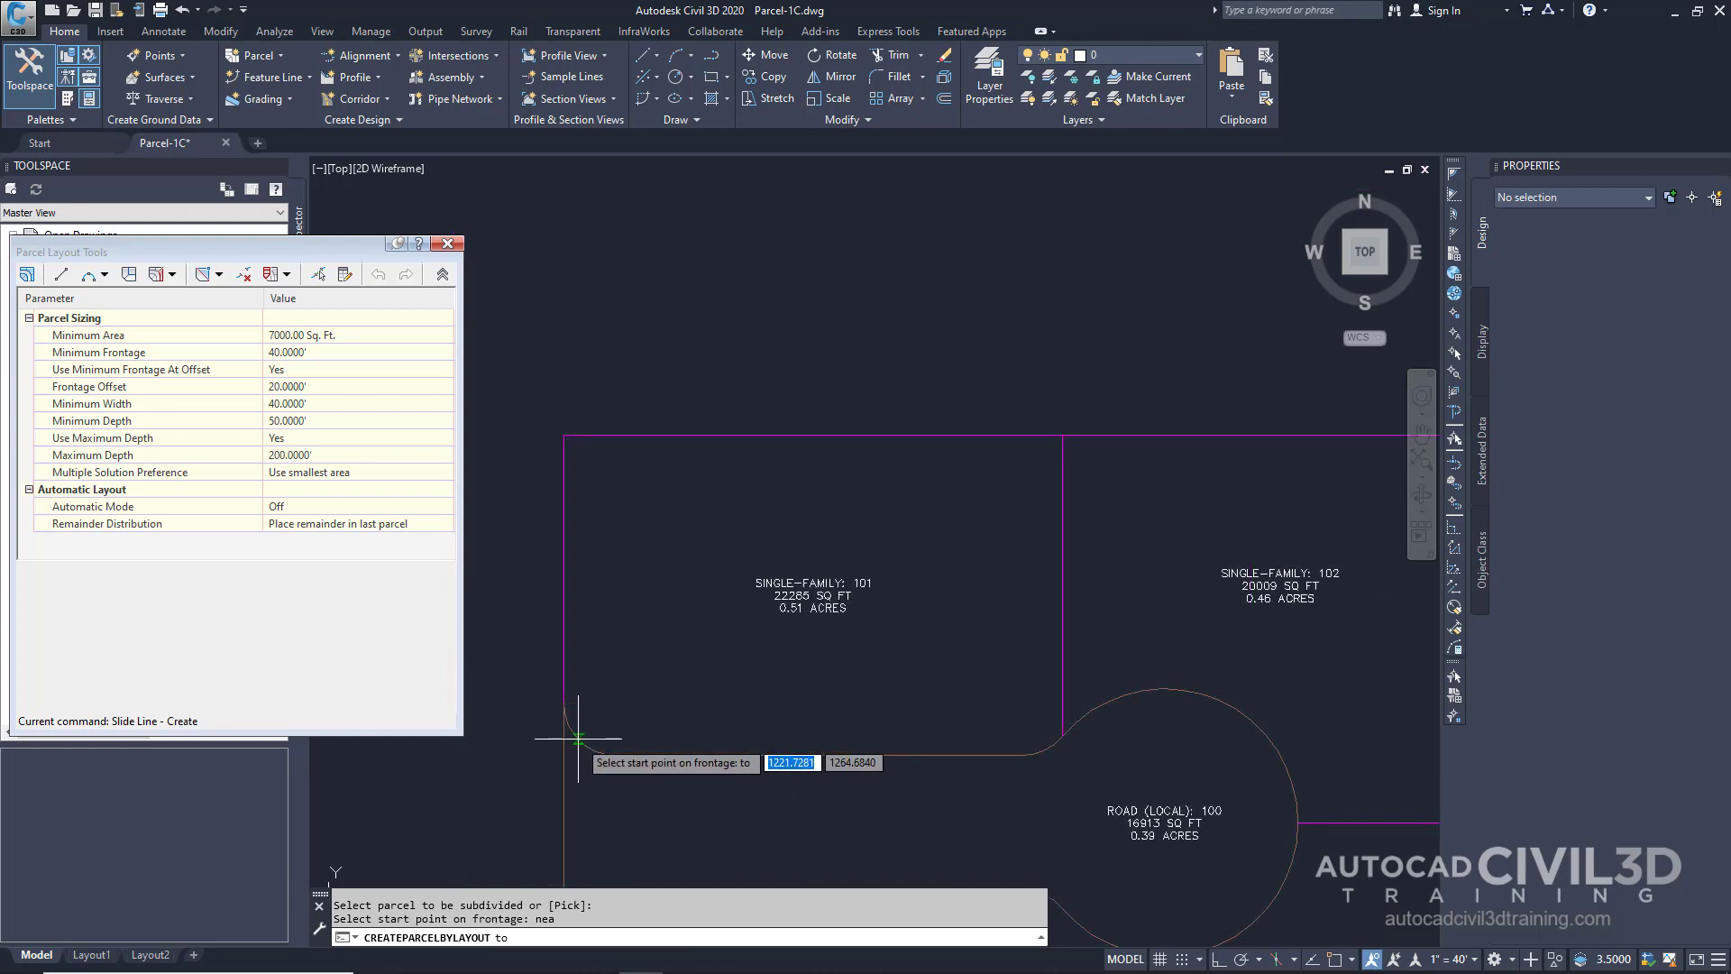
pyautogui.click(578, 738)
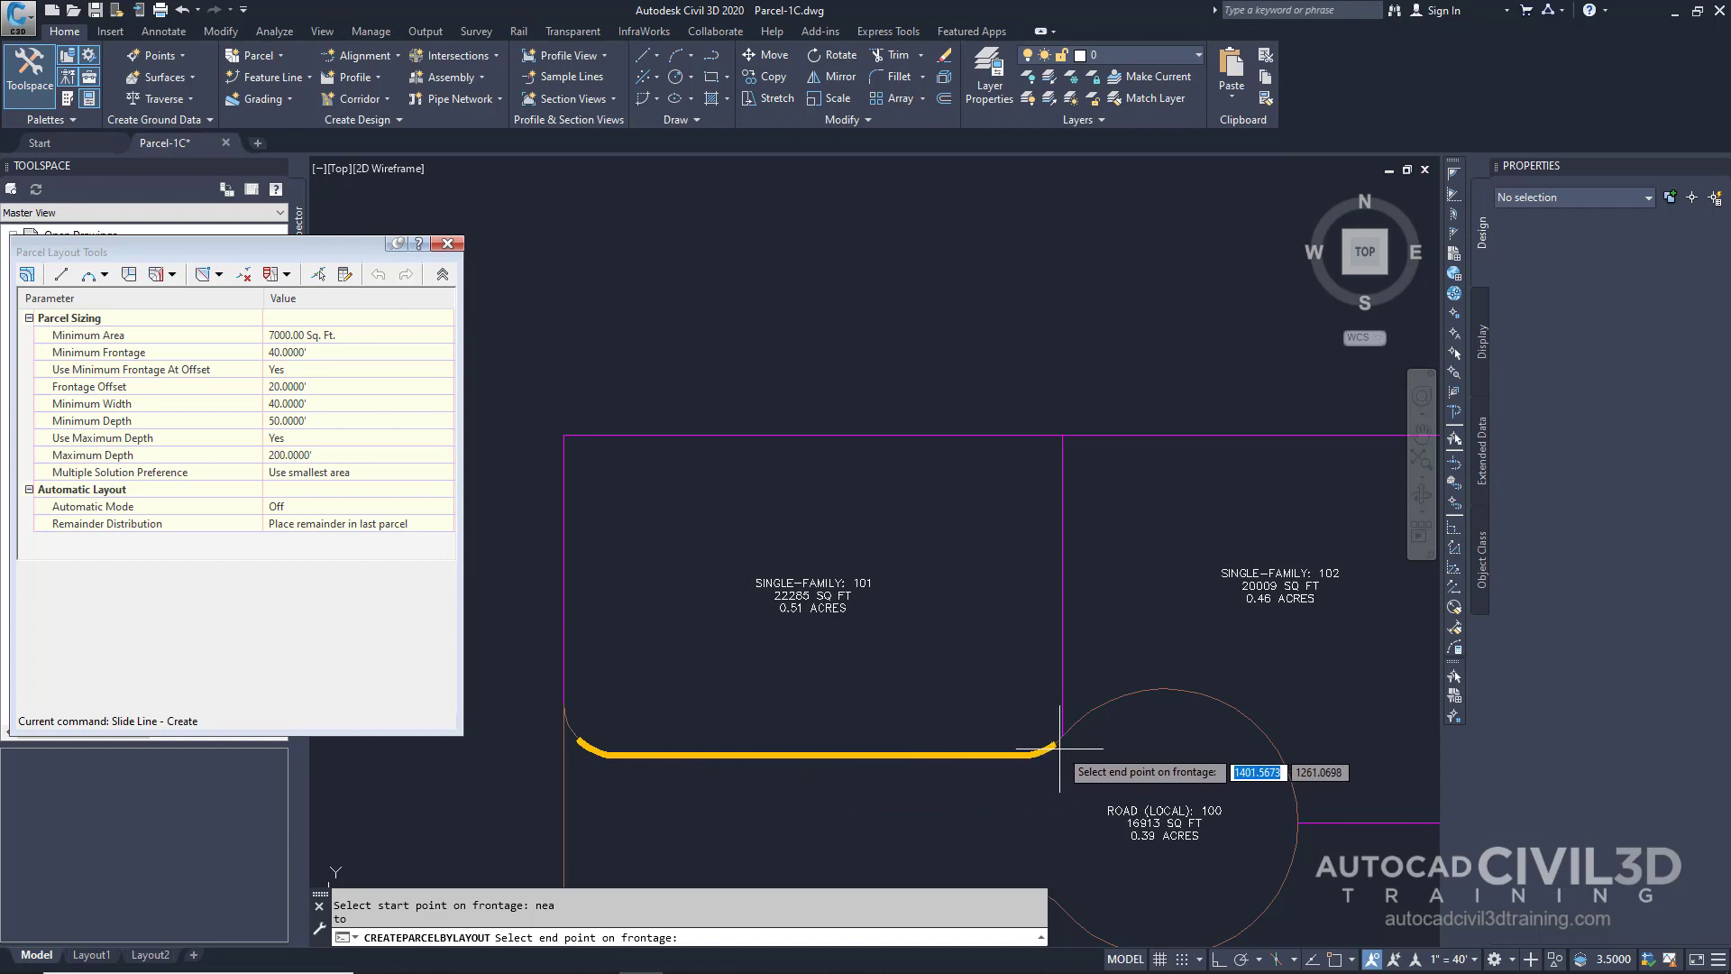
pyautogui.write('end')
pyautogui.press('Return')
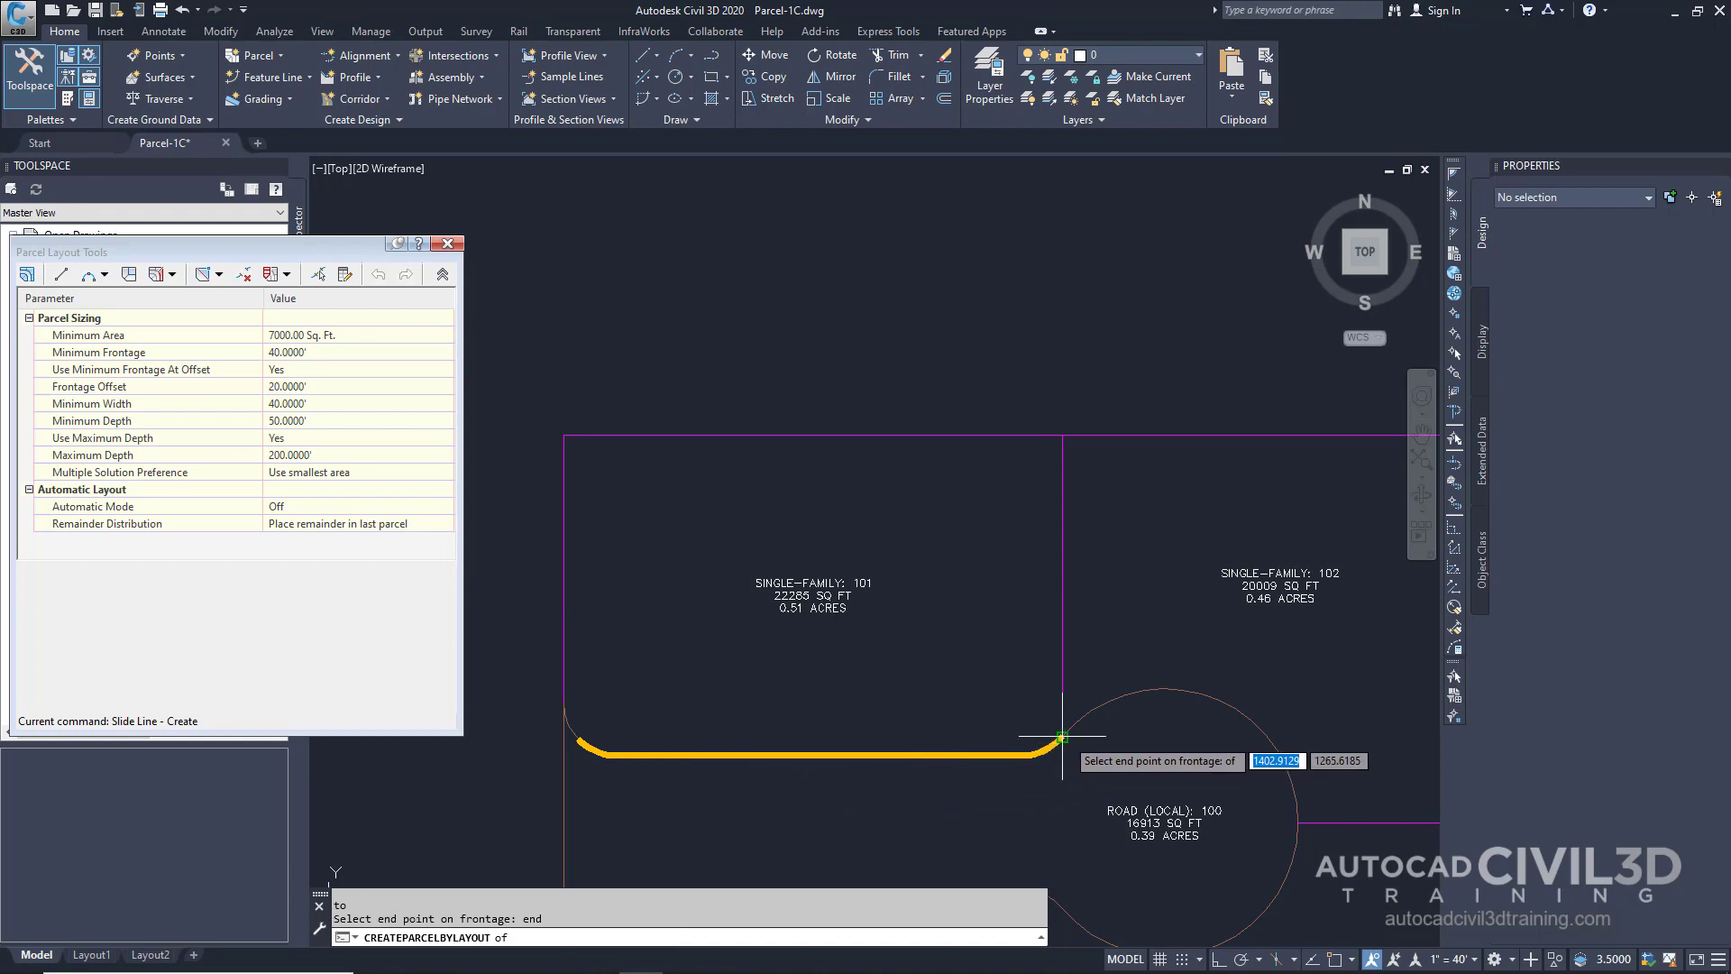
pyautogui.click(1062, 736)
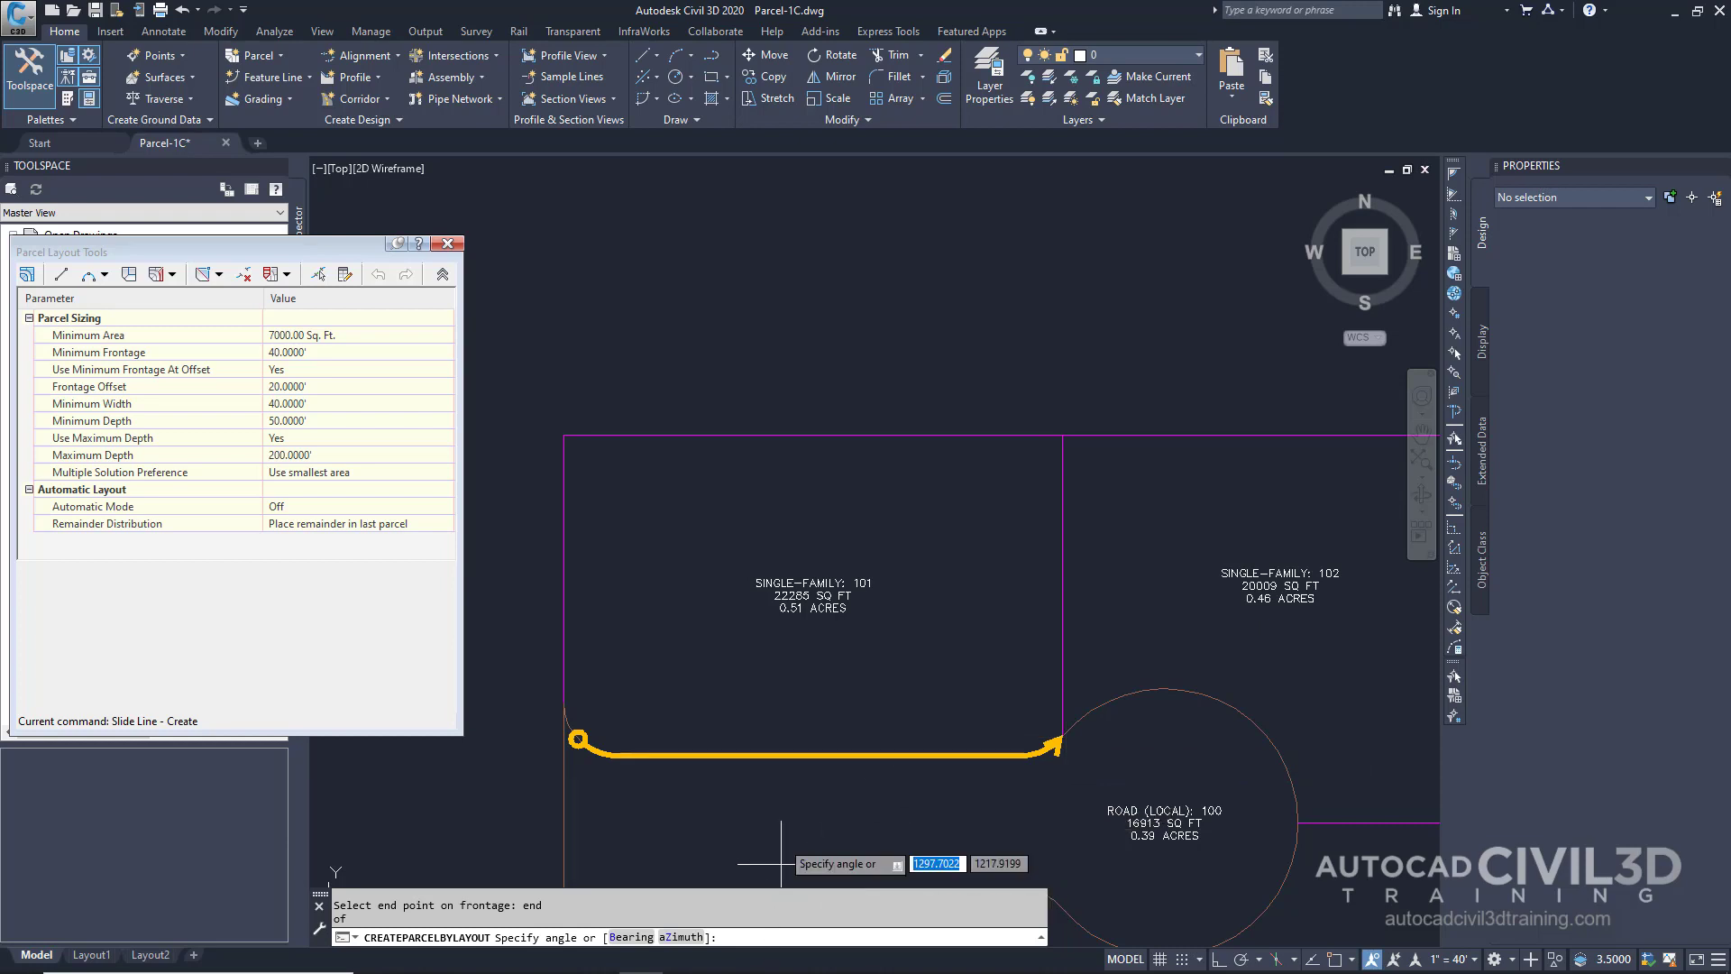
pyautogui.write('90')
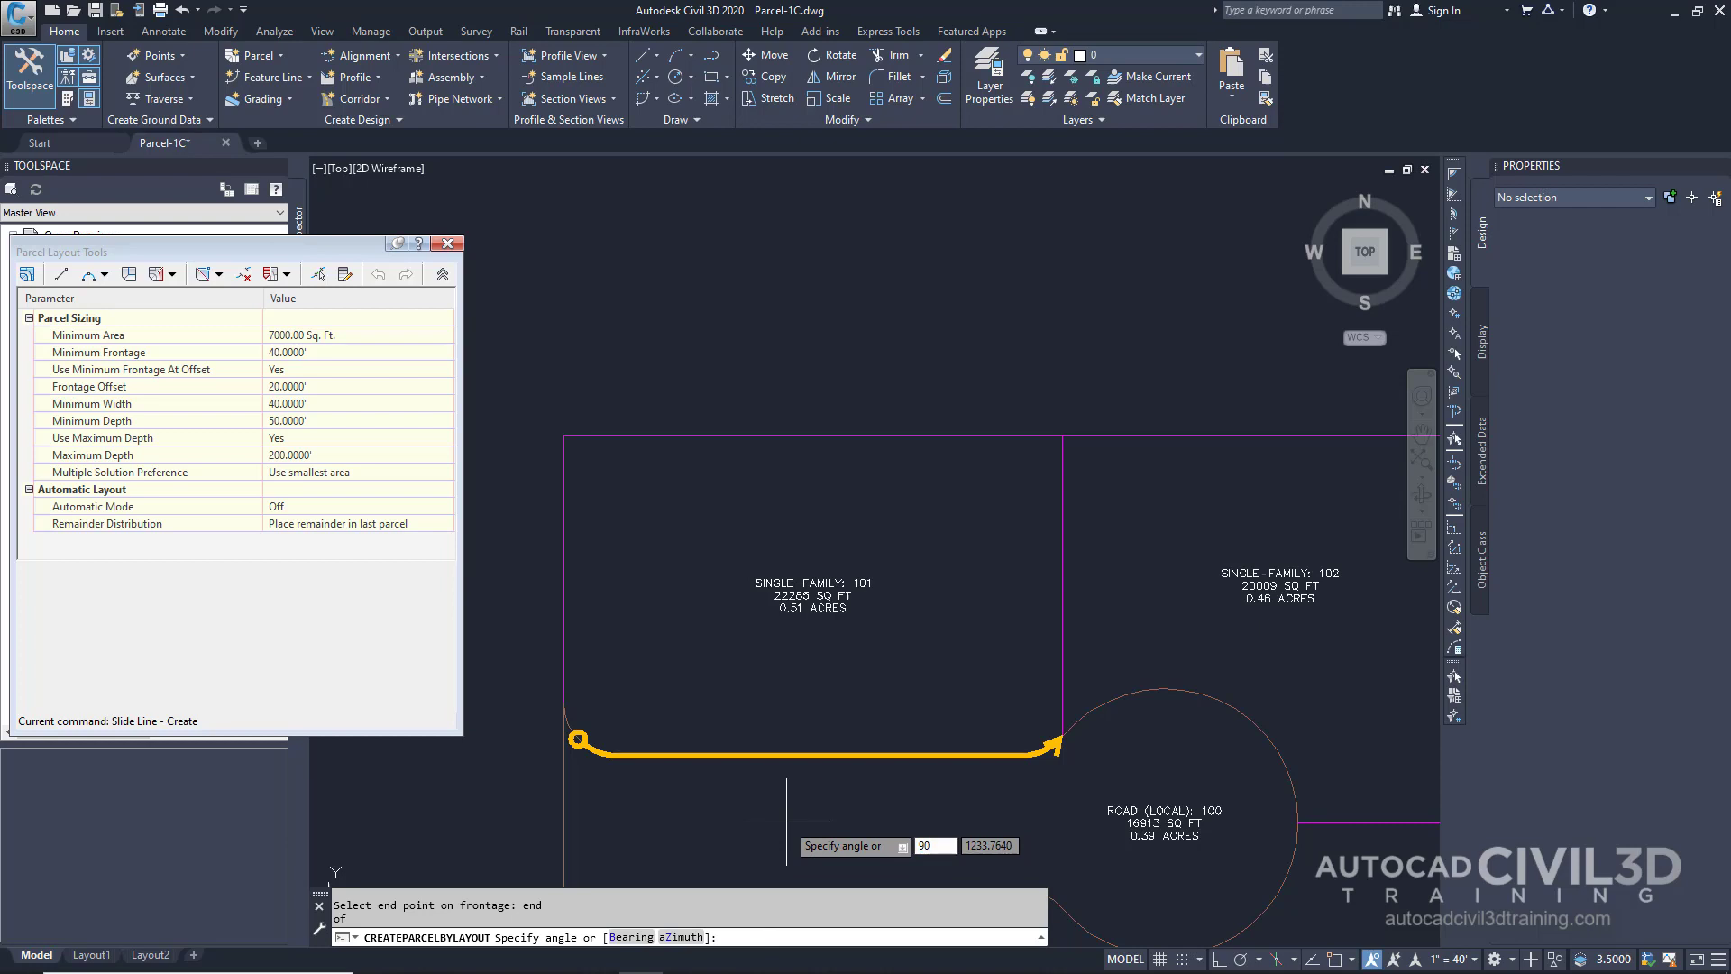
pyautogui.press('Return')
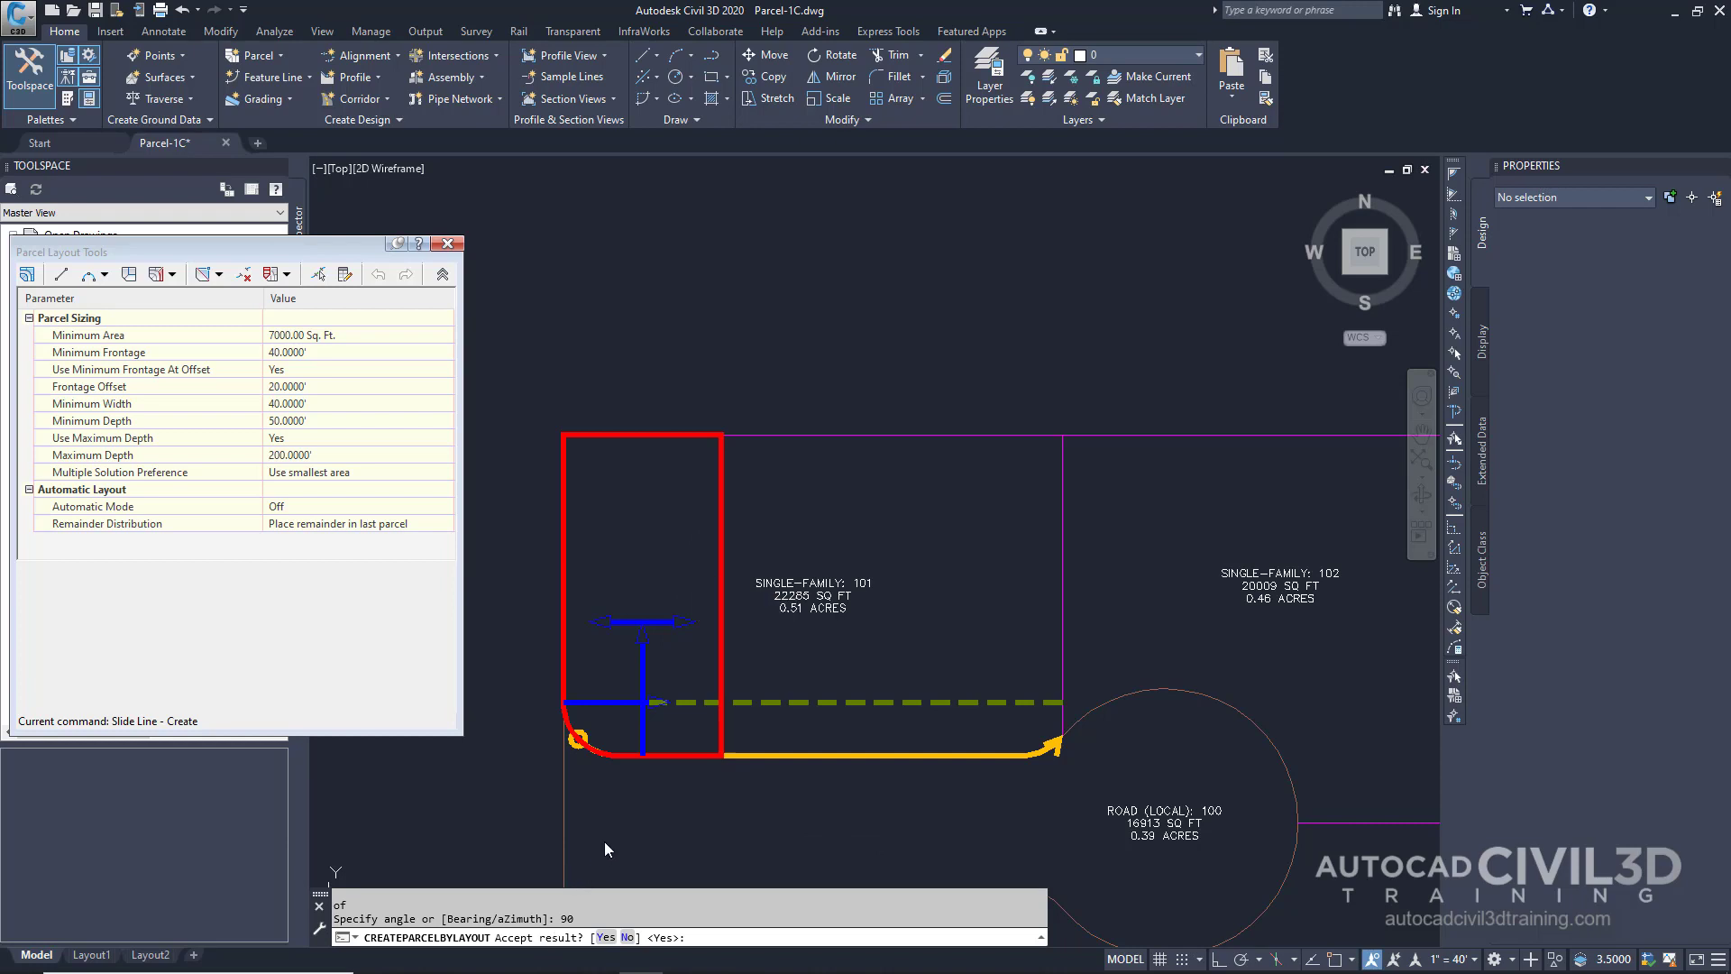
# Accept the 7000 sq ft first lot, raise Minimum Area to 8000, and accept the 8000 sq ft lot
pyautogui.press('Return')
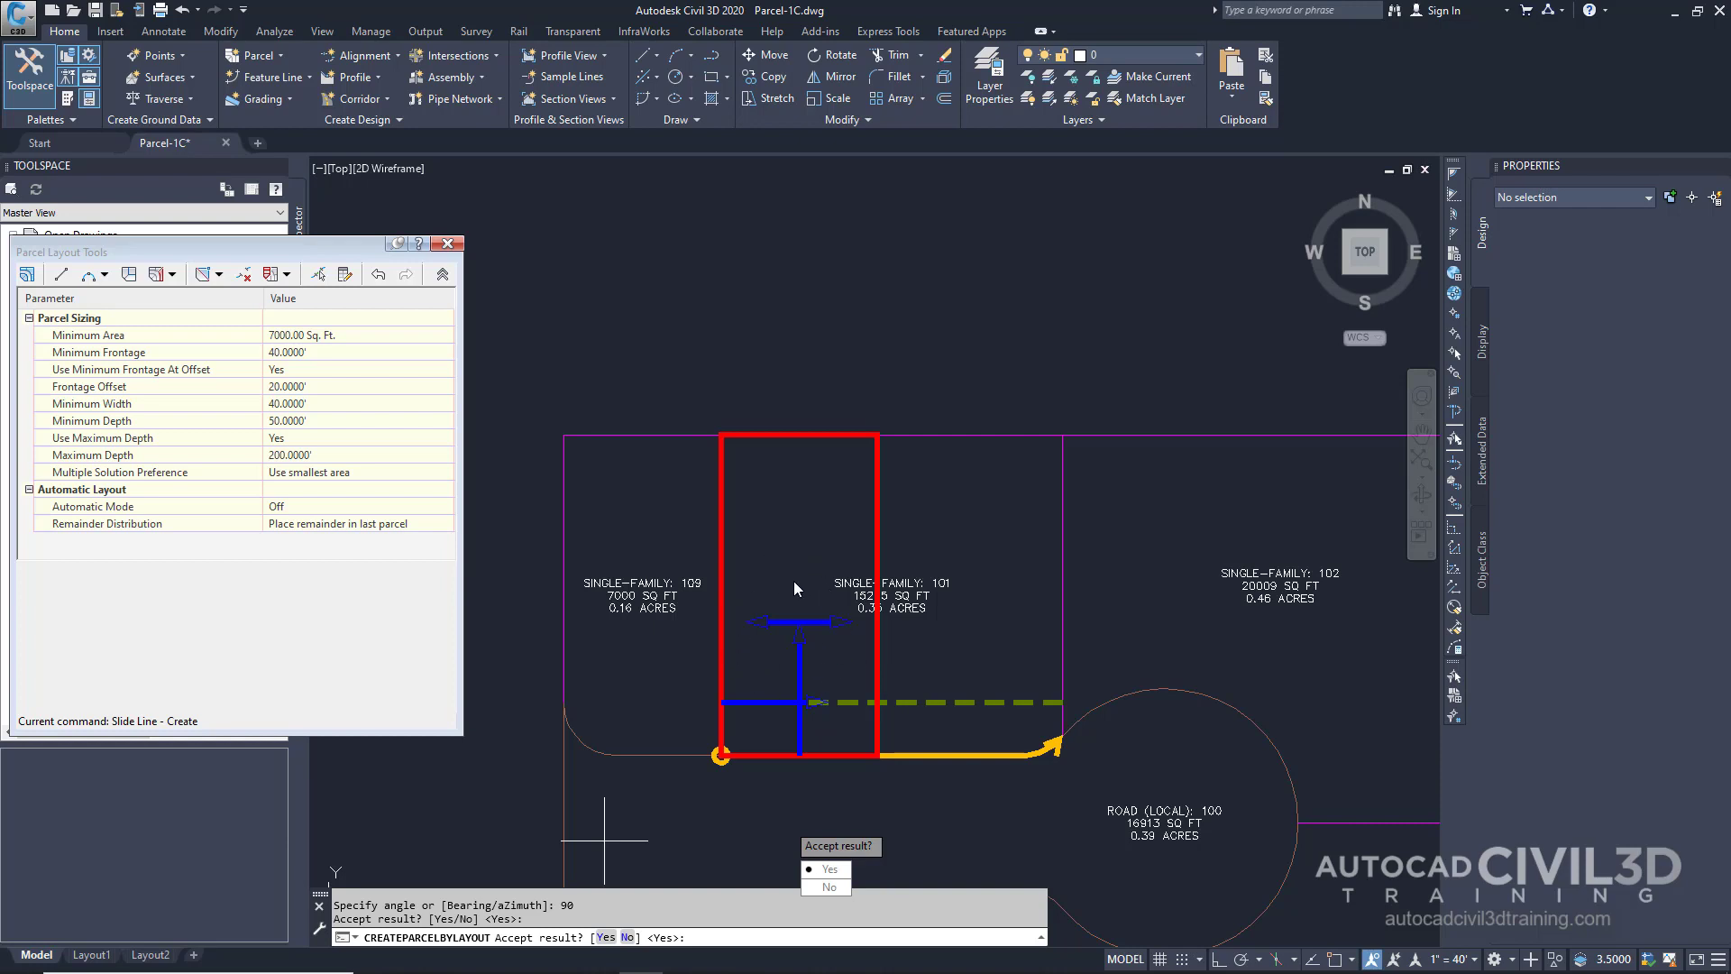
pyautogui.click(353, 339)
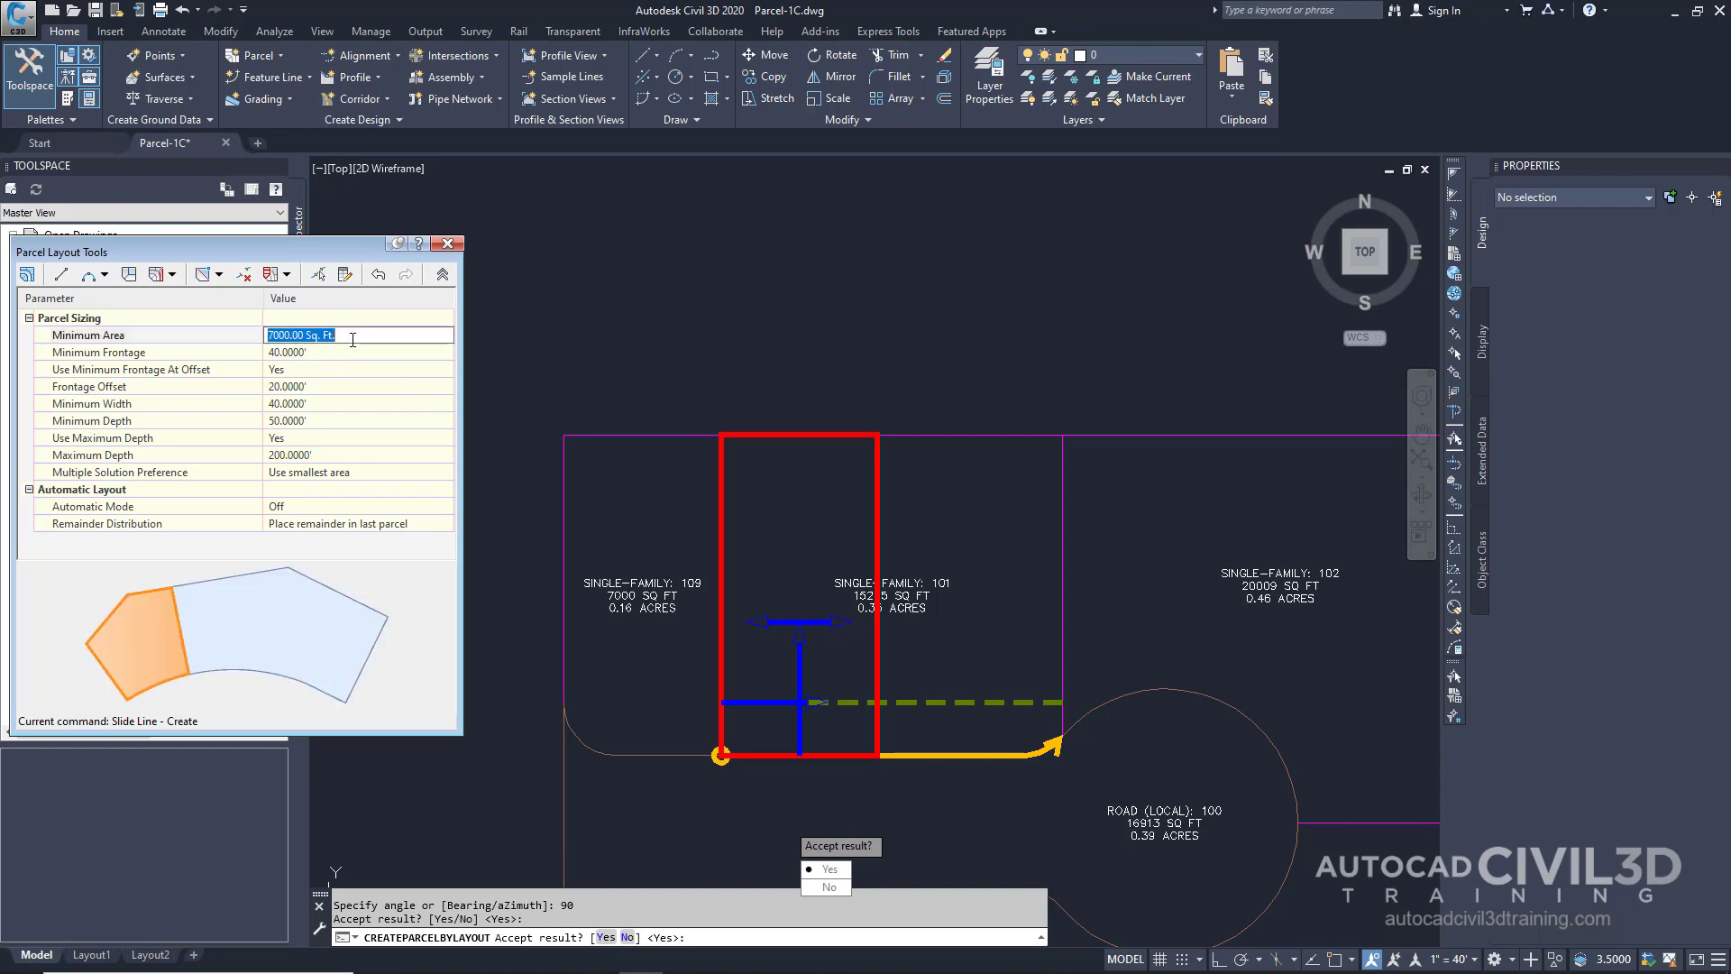
pyautogui.write('8000')
pyautogui.press('Return')
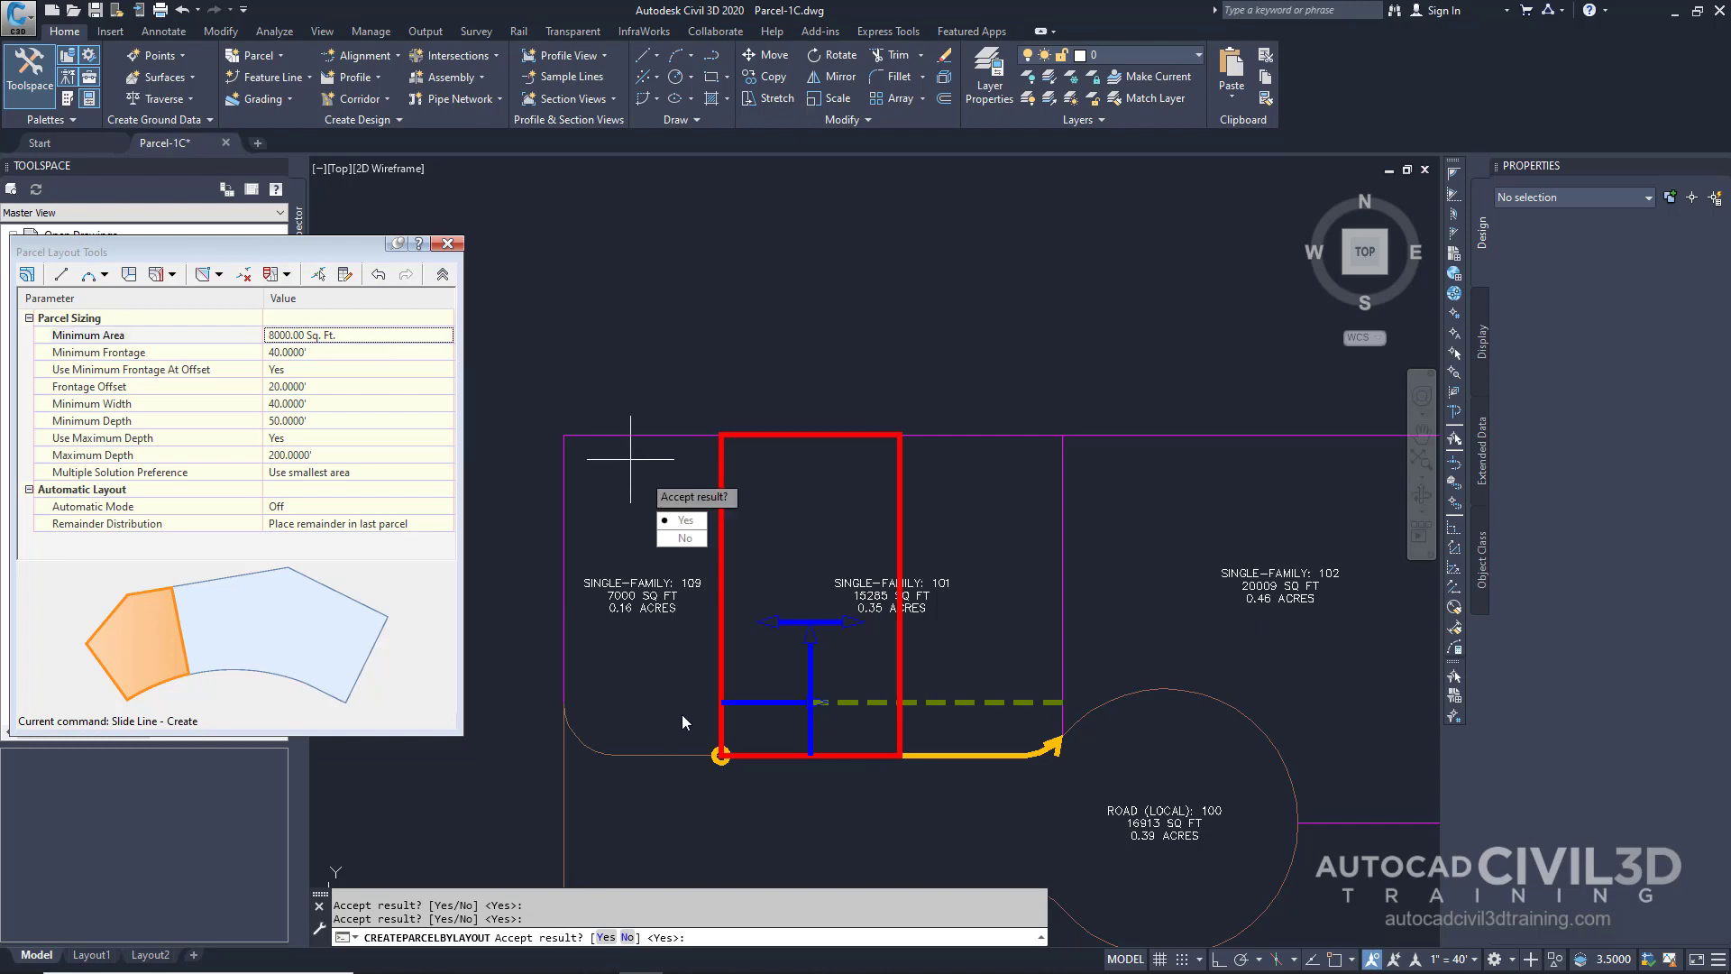
pyautogui.press('Return')
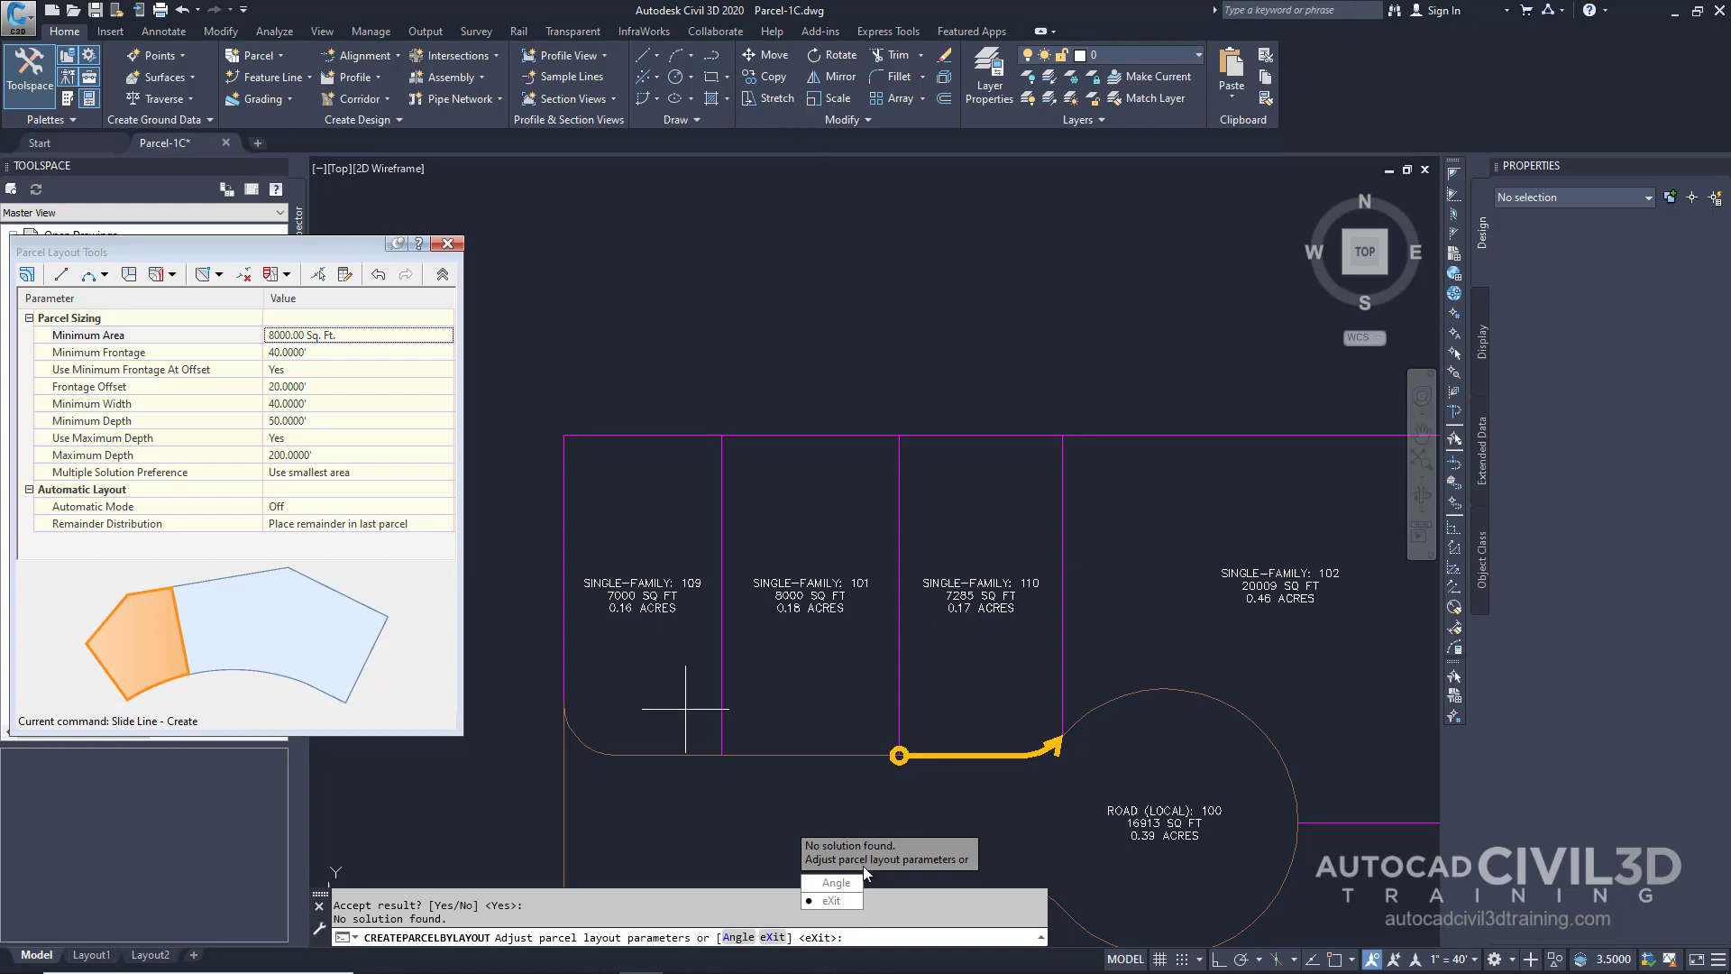
# Exit the layout command and restart Slide Line - Create with the same parcel settings
pyautogui.click(841, 902)
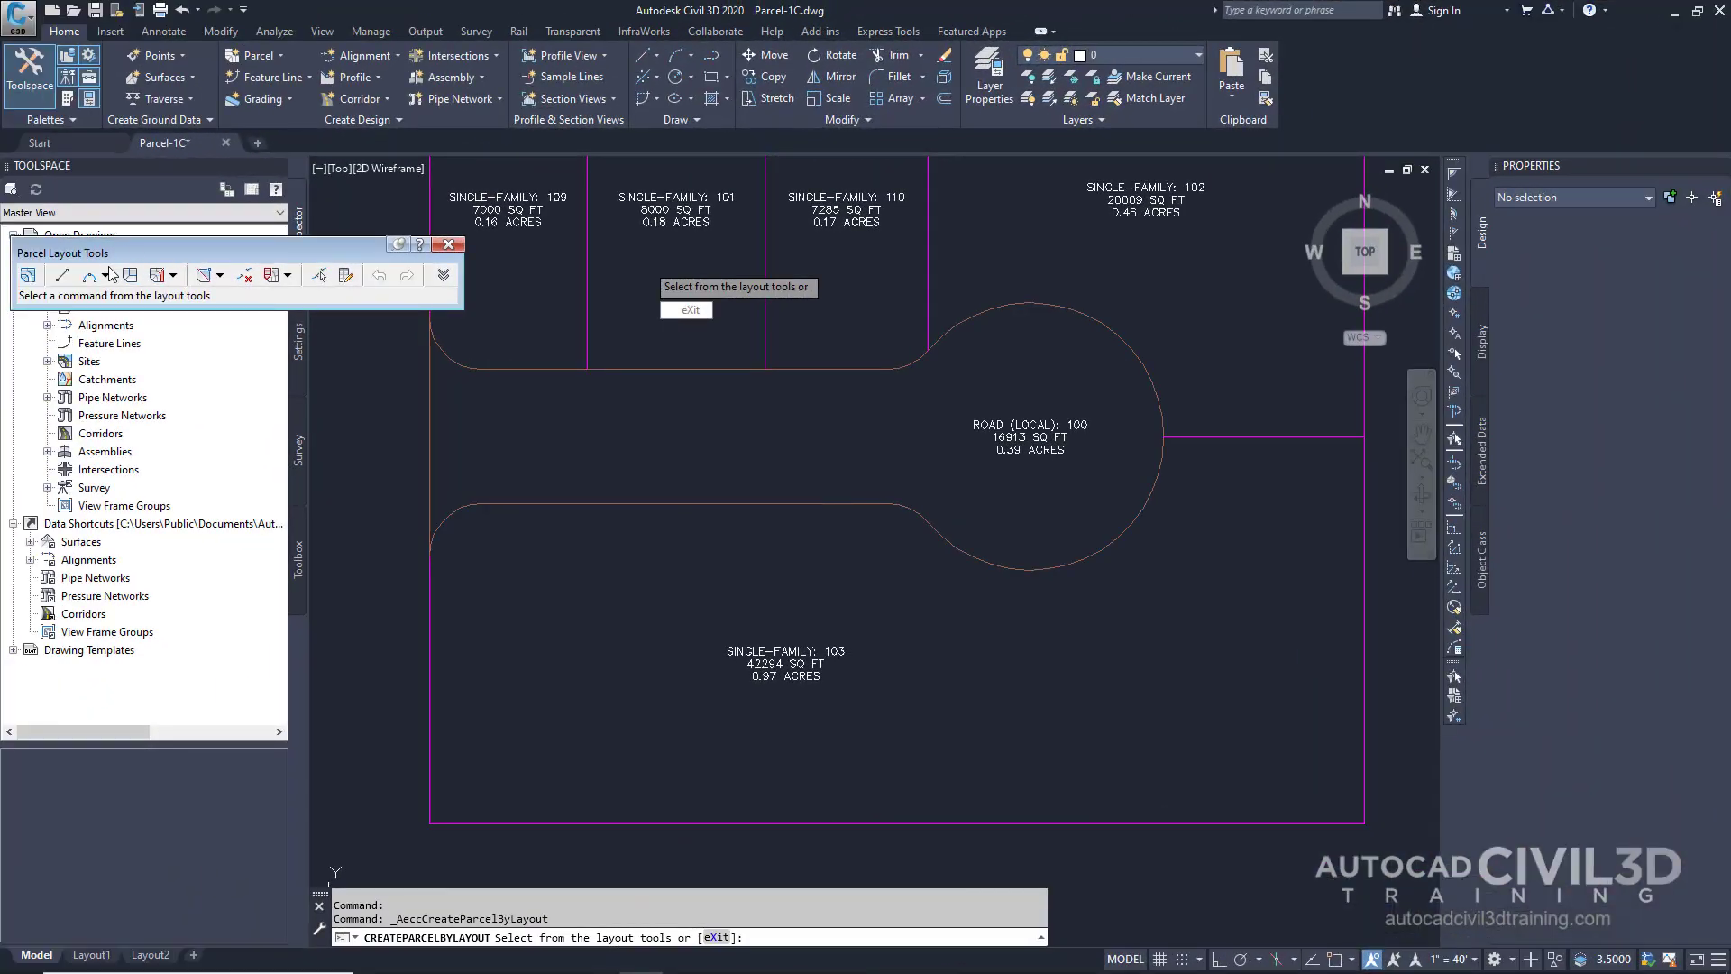
pyautogui.click(173, 276)
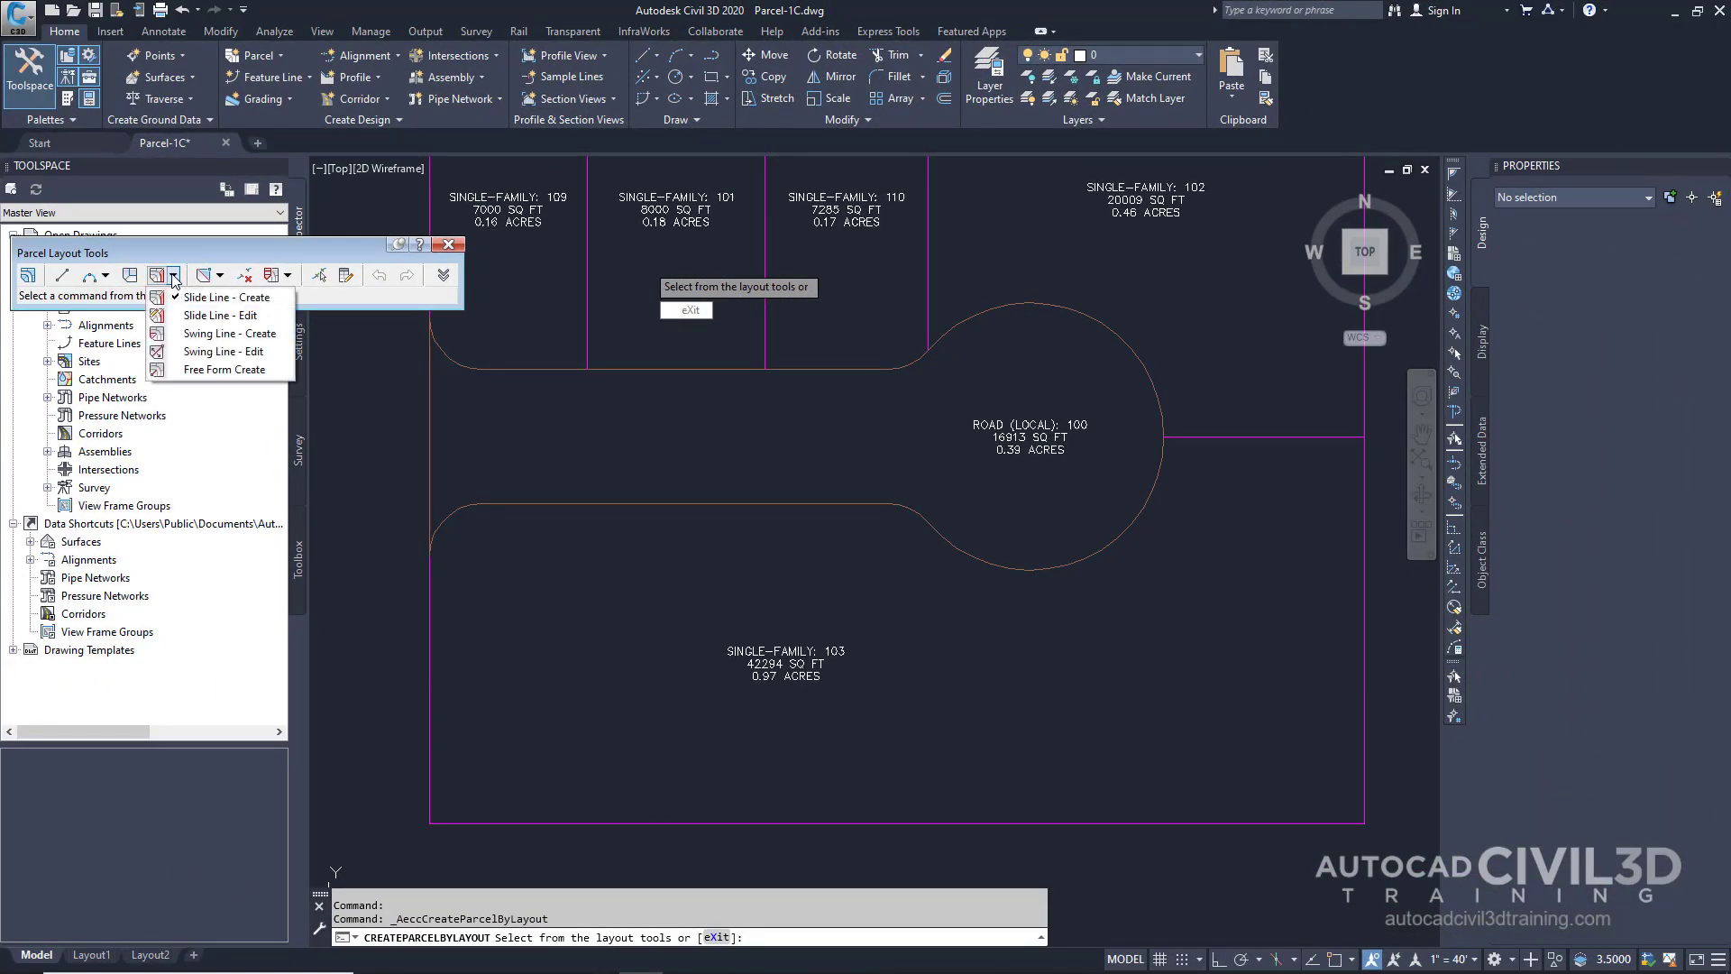
pyautogui.click(279, 300)
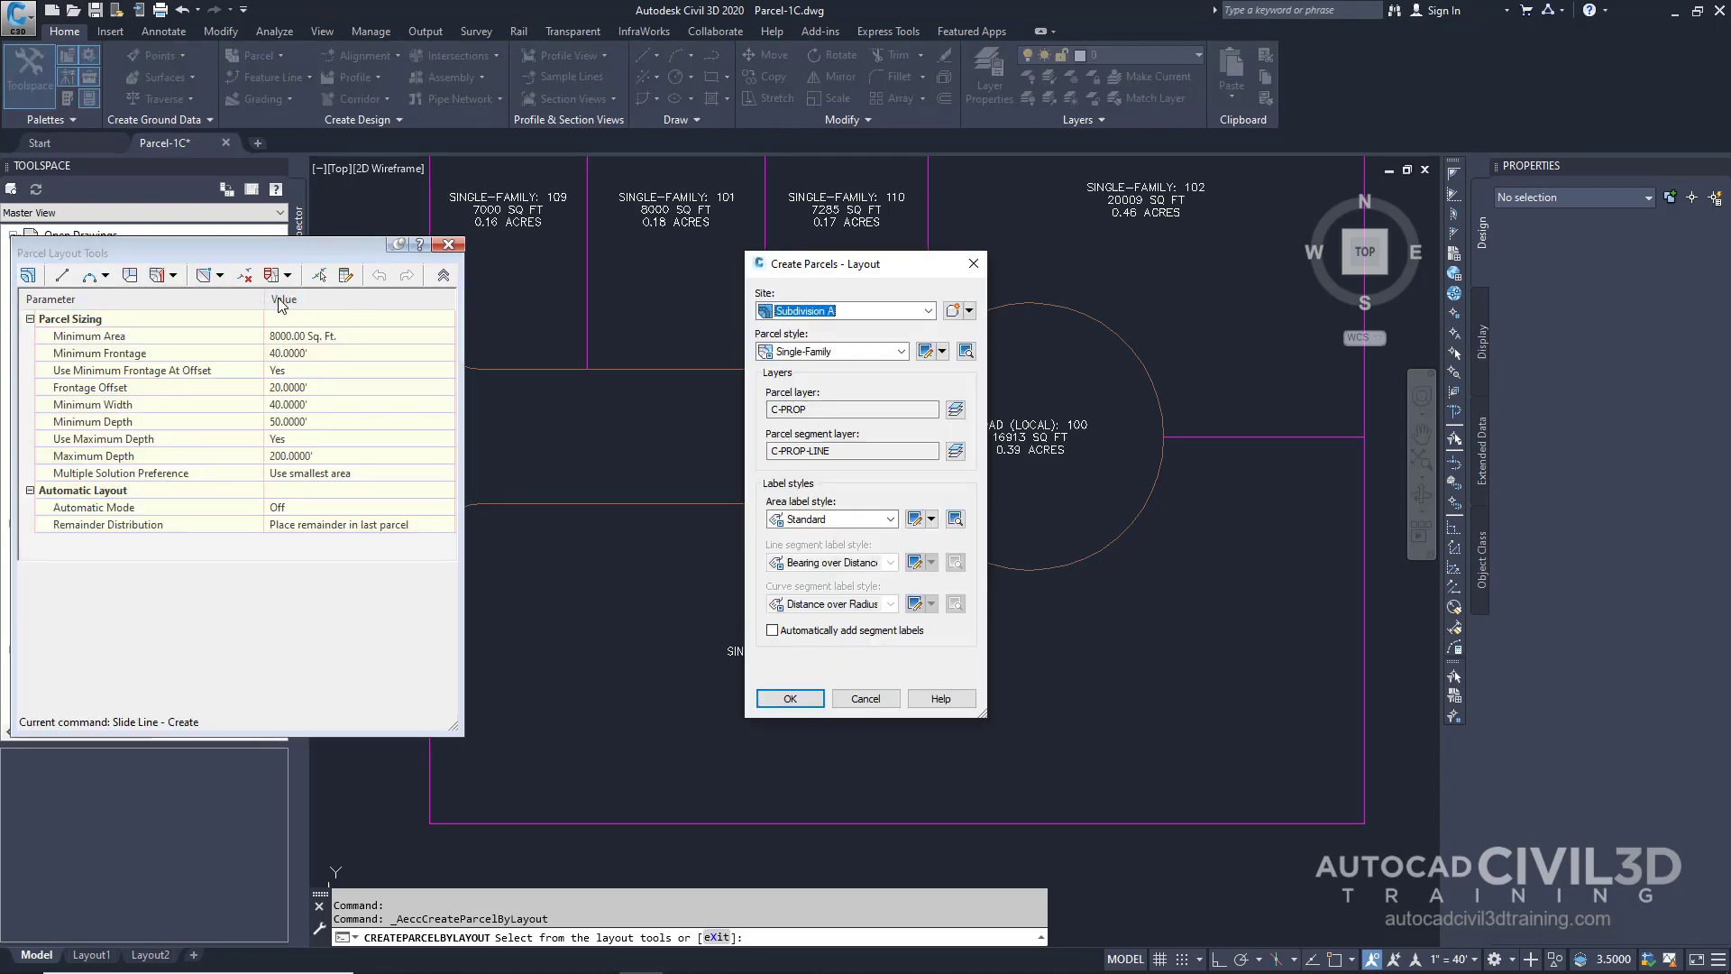
pyautogui.click(790, 699)
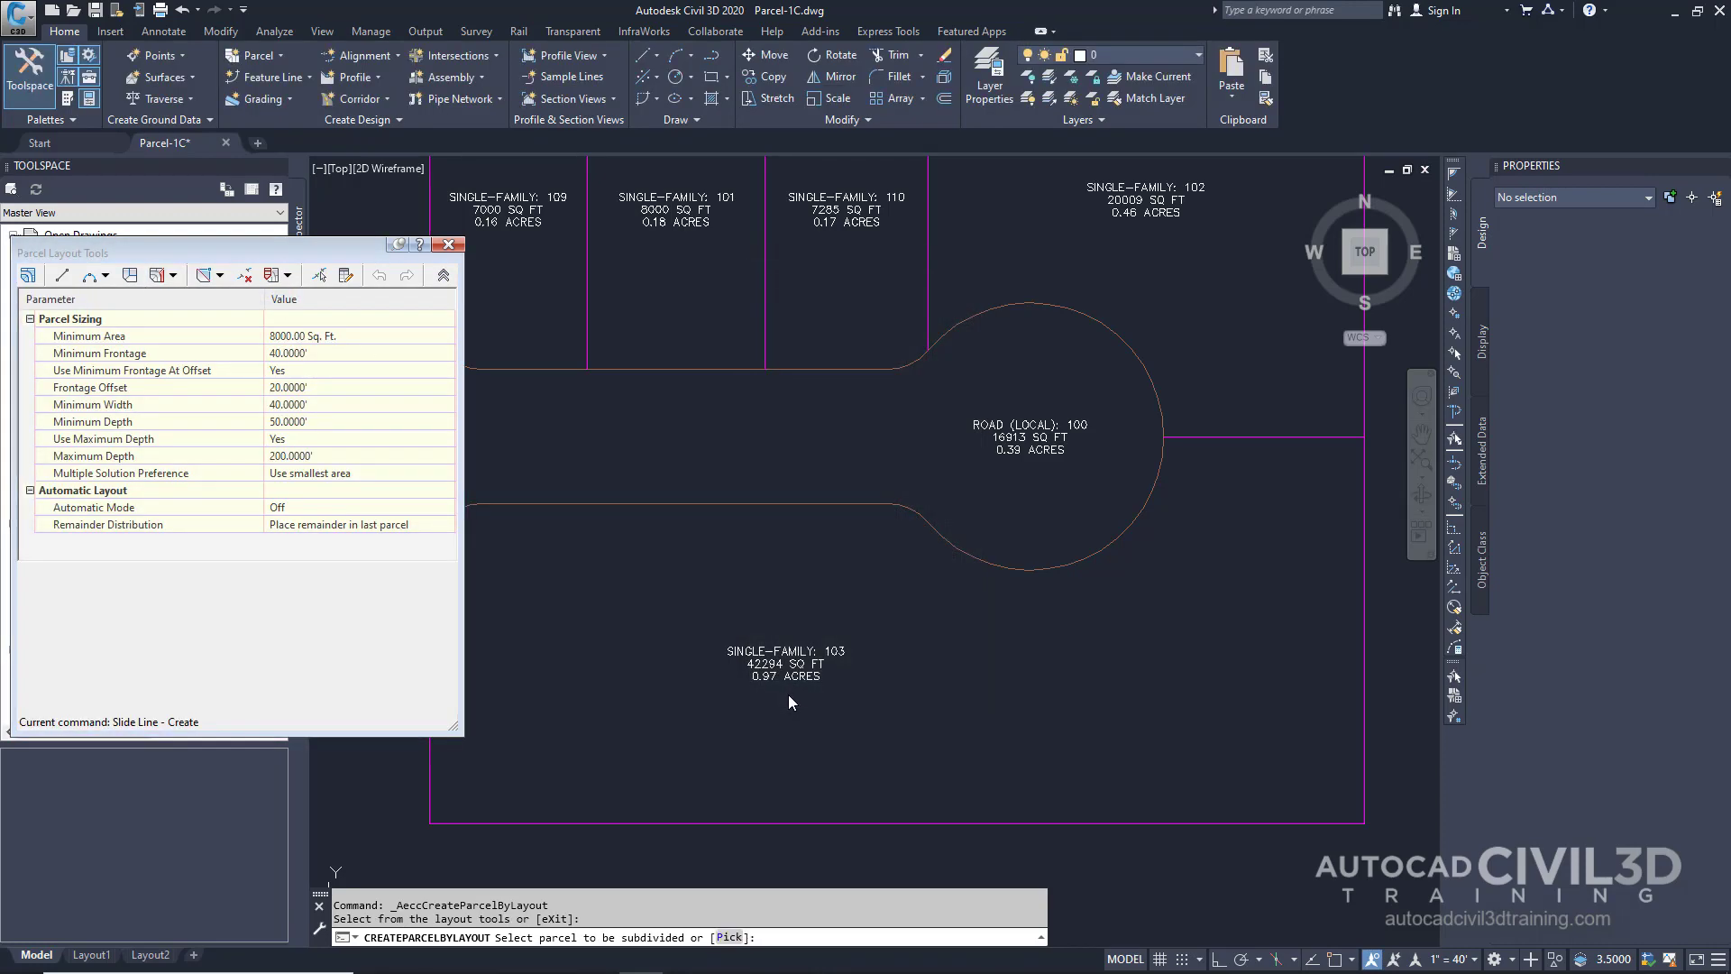
# Turn Automatic Mode on and bring parcel 103 into view
pyautogui.click(314, 507)
pyautogui.click(314, 506)
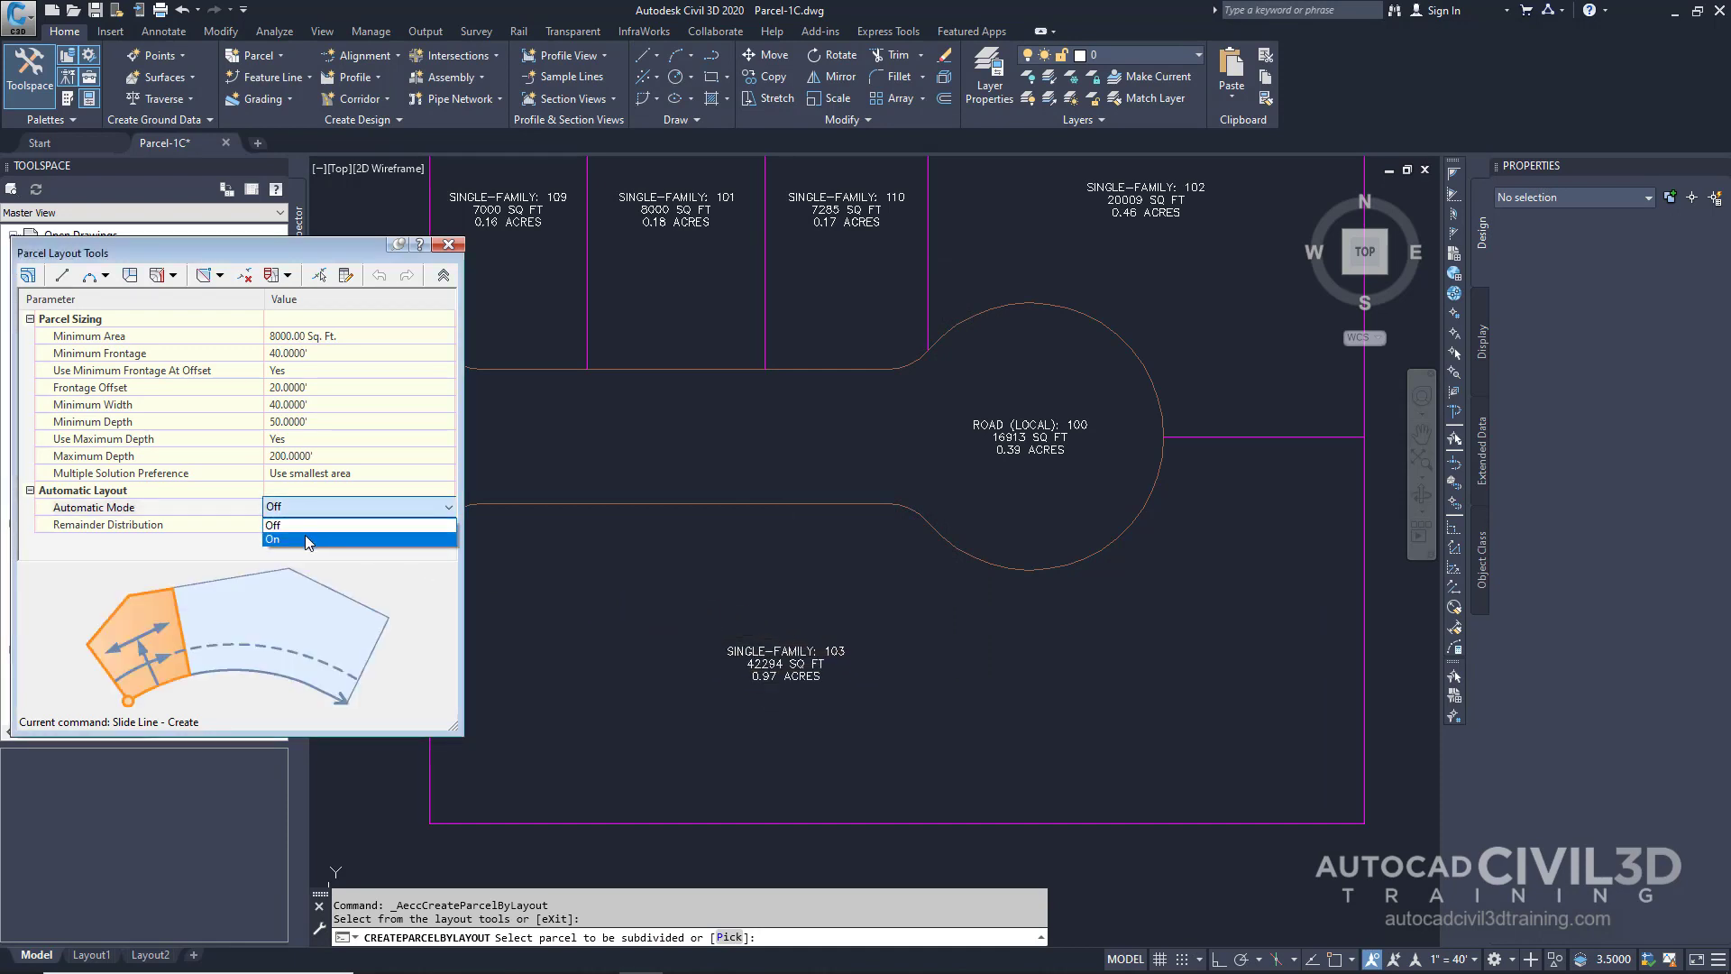
pyautogui.click(308, 539)
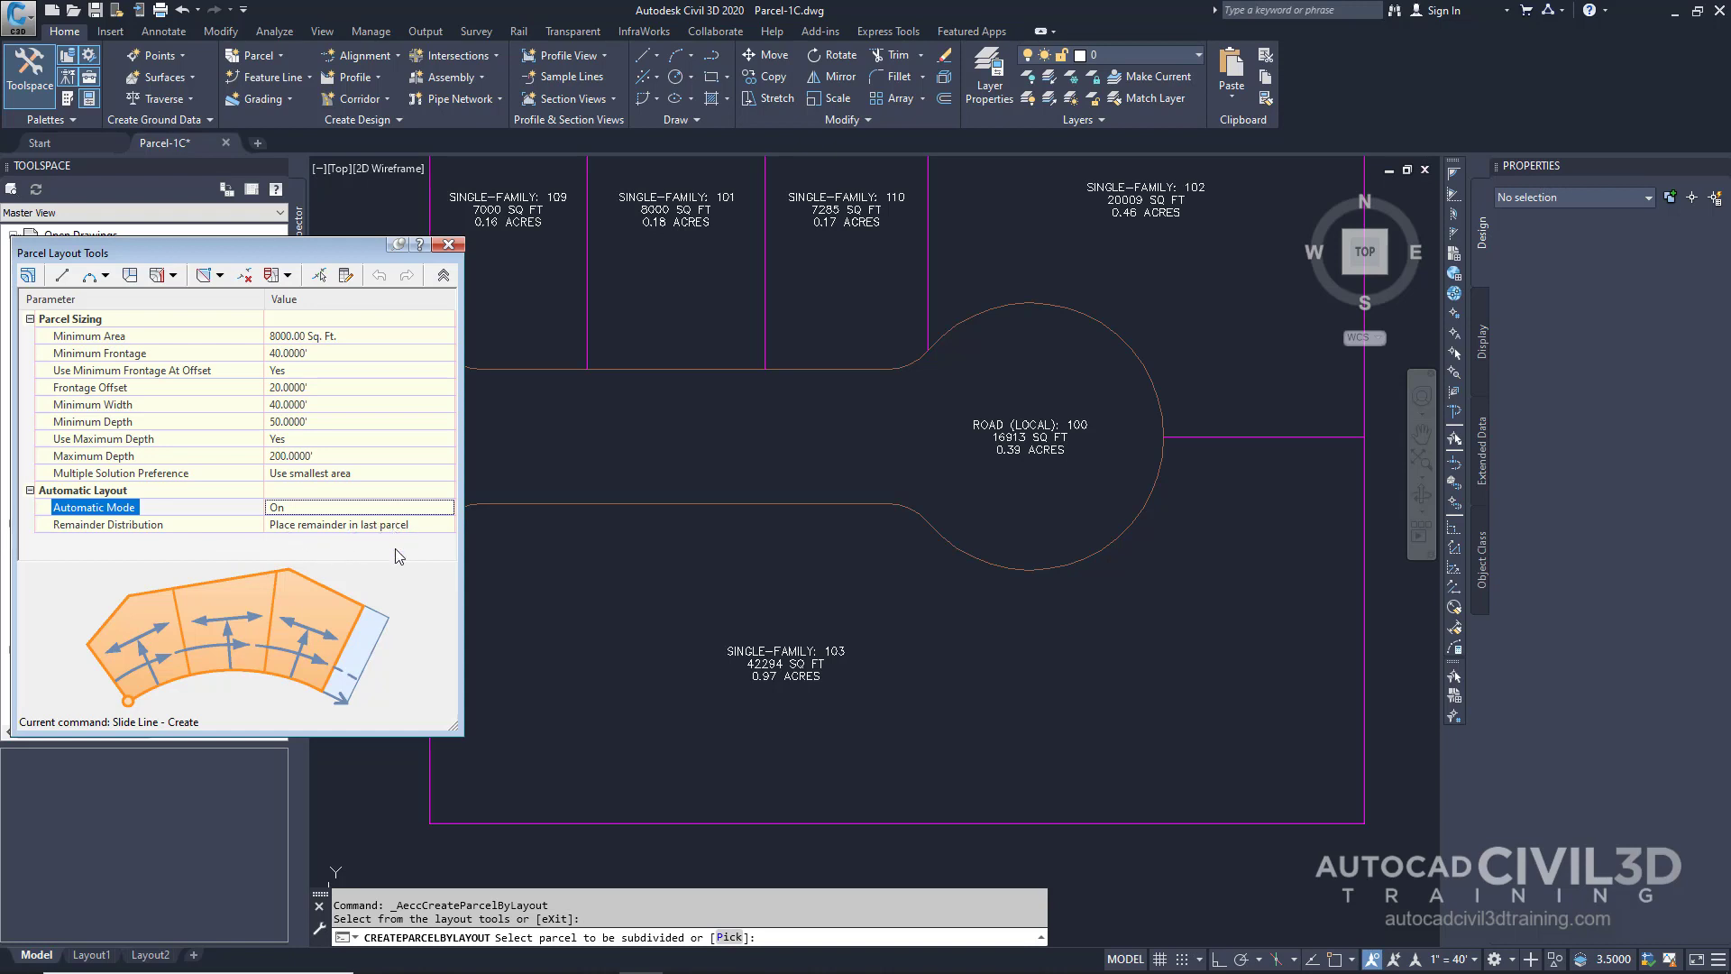
pyautogui.moveTo(717, 660); pyautogui.dragTo(812, 644, button='middle')
# Pick parcel 103, set its frontage from the cul-de-sac endpoint to the left road edge, angle 90°
pyautogui.click(888, 638)
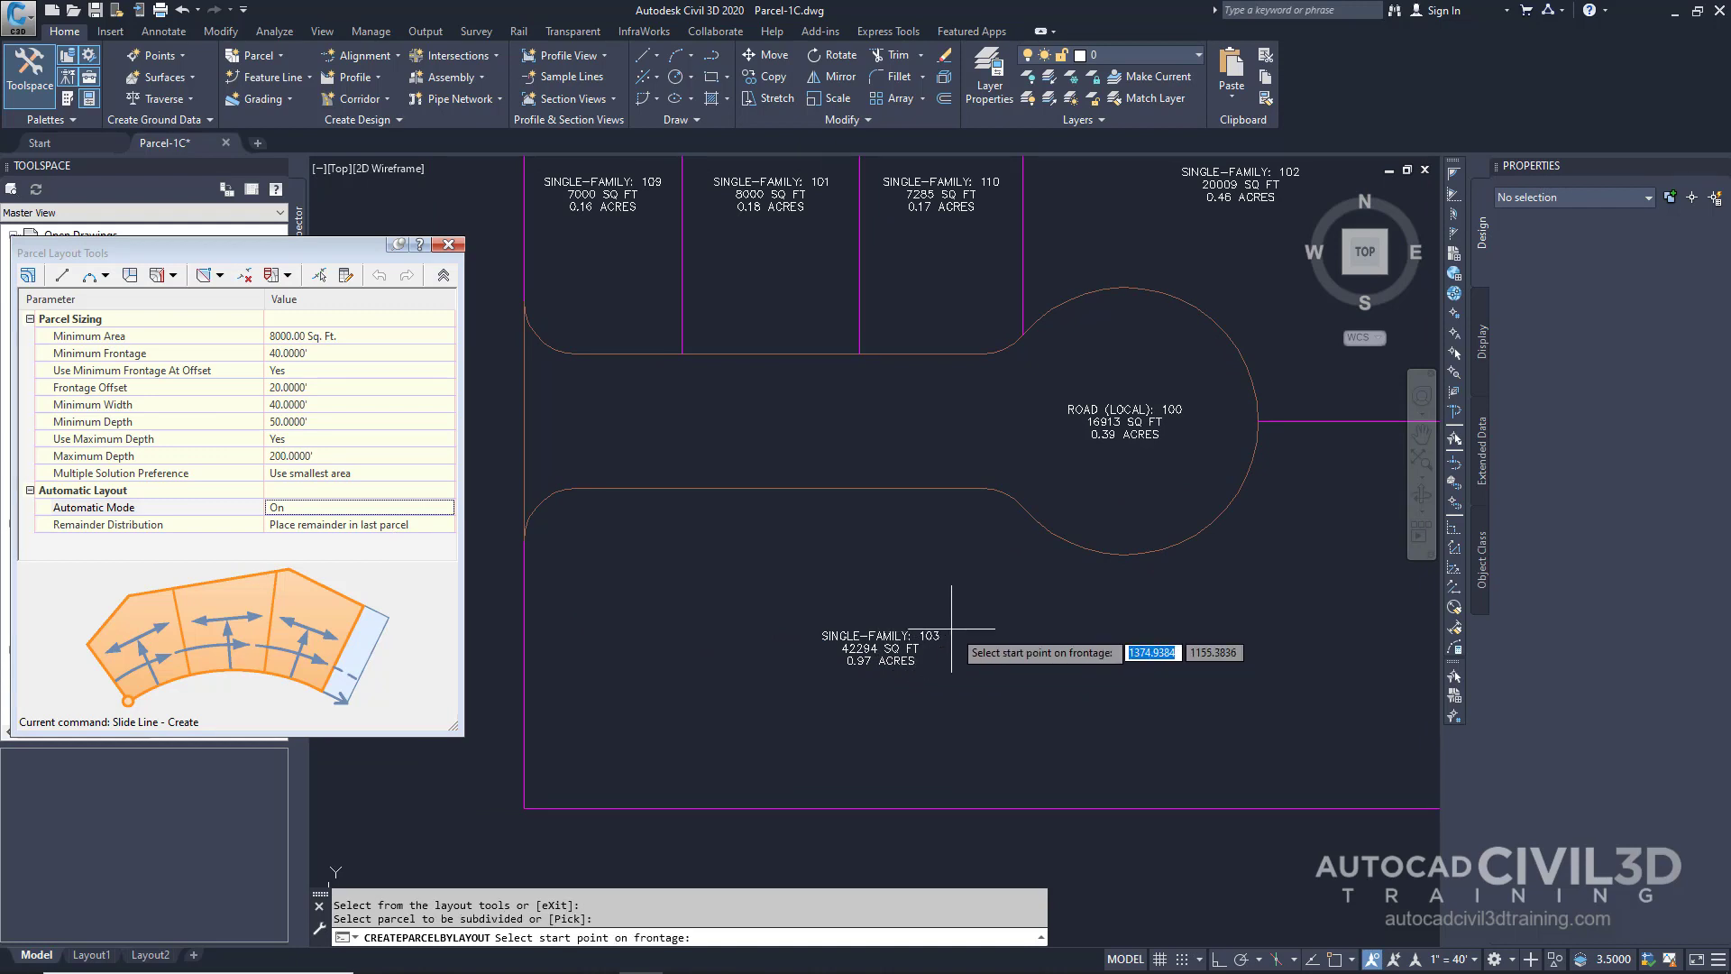
pyautogui.moveTo(1182, 547); pyautogui.dragTo(1134, 564, button='middle')
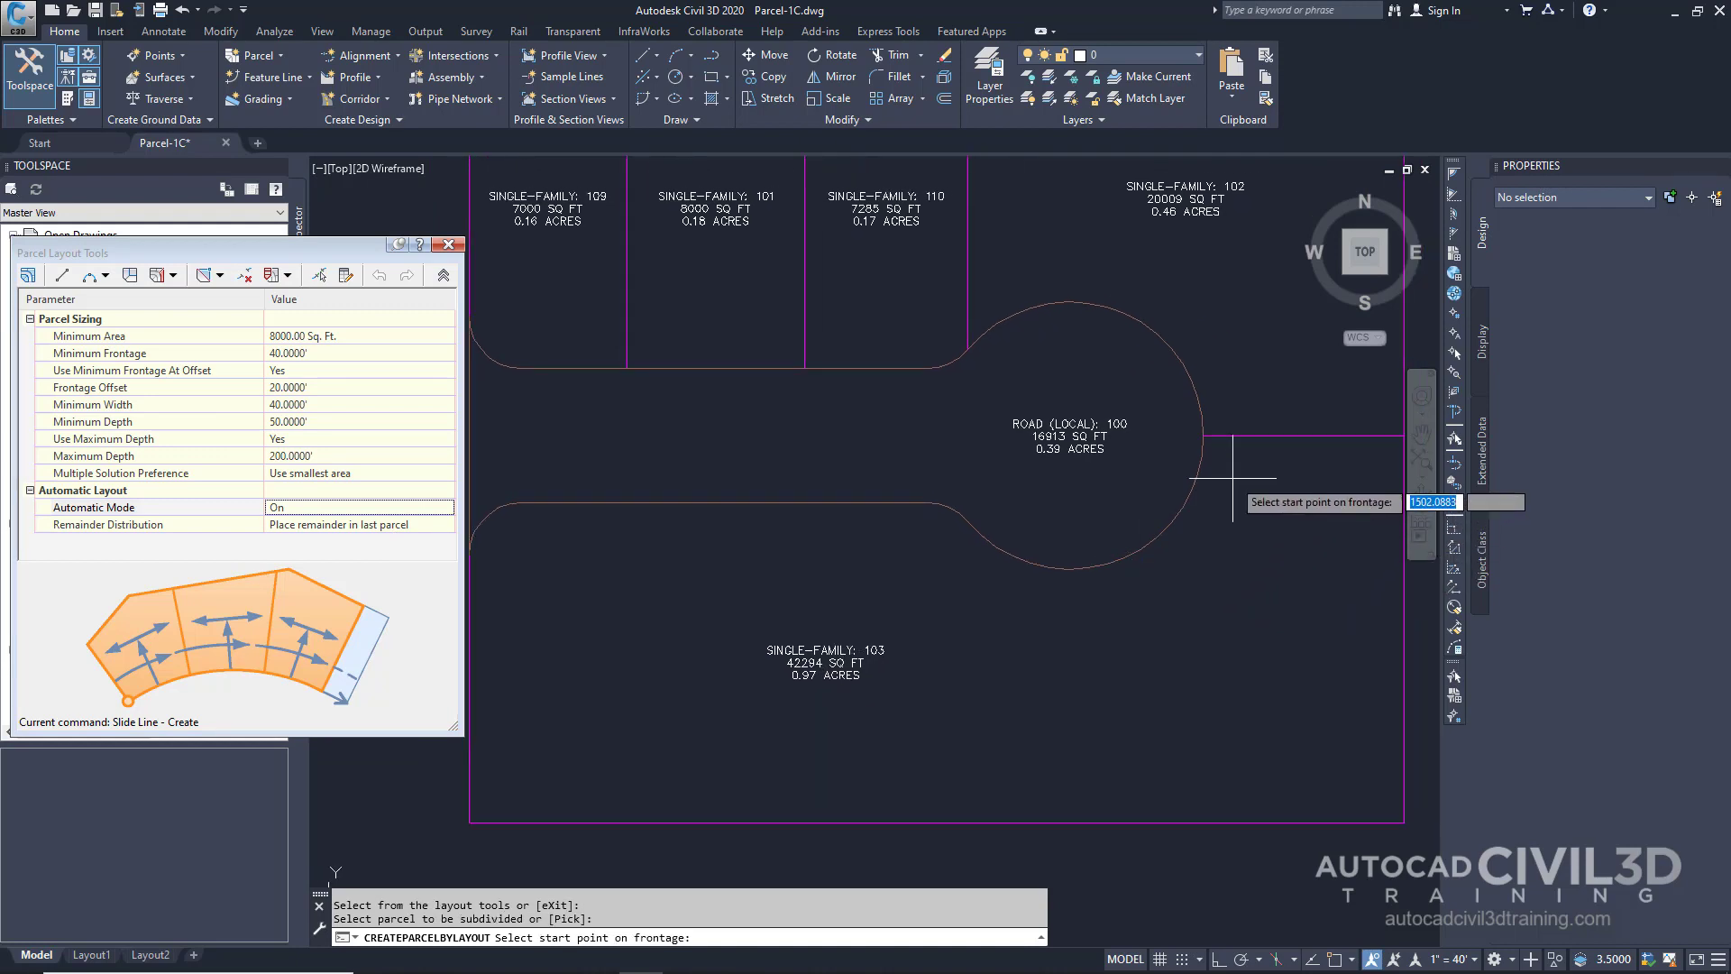
pyautogui.write('end')
pyautogui.press('Return')
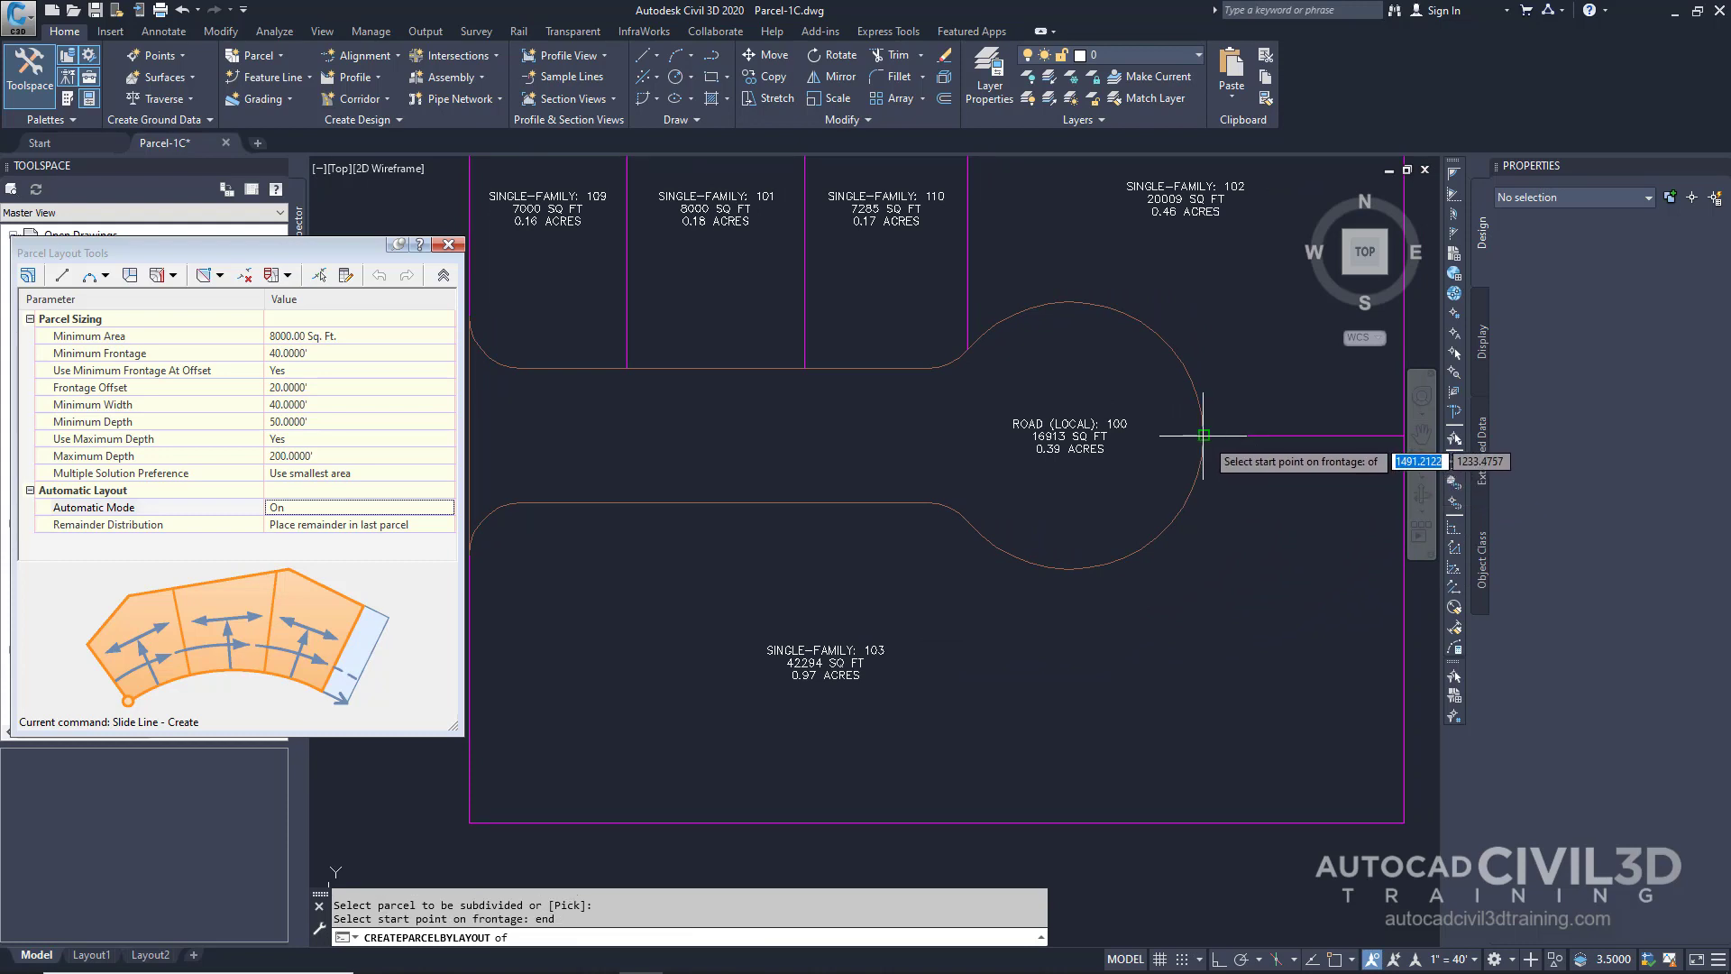
pyautogui.click(1204, 436)
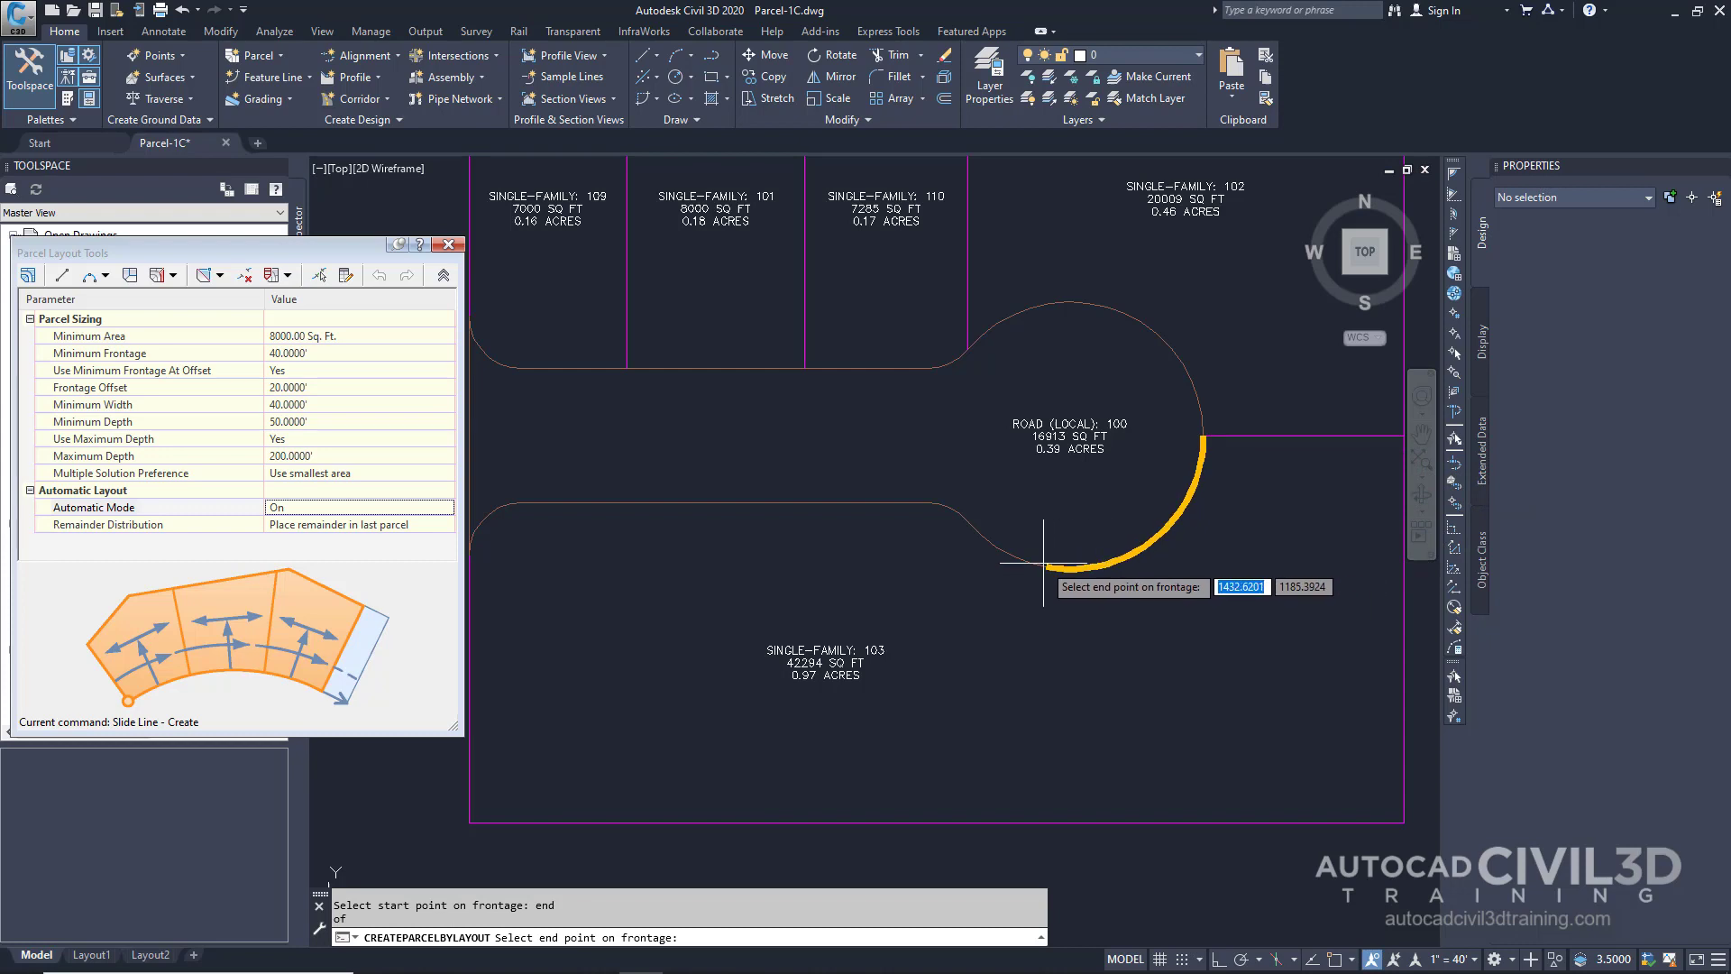
pyautogui.moveTo(757, 527); pyautogui.dragTo(828, 517, button='middle')
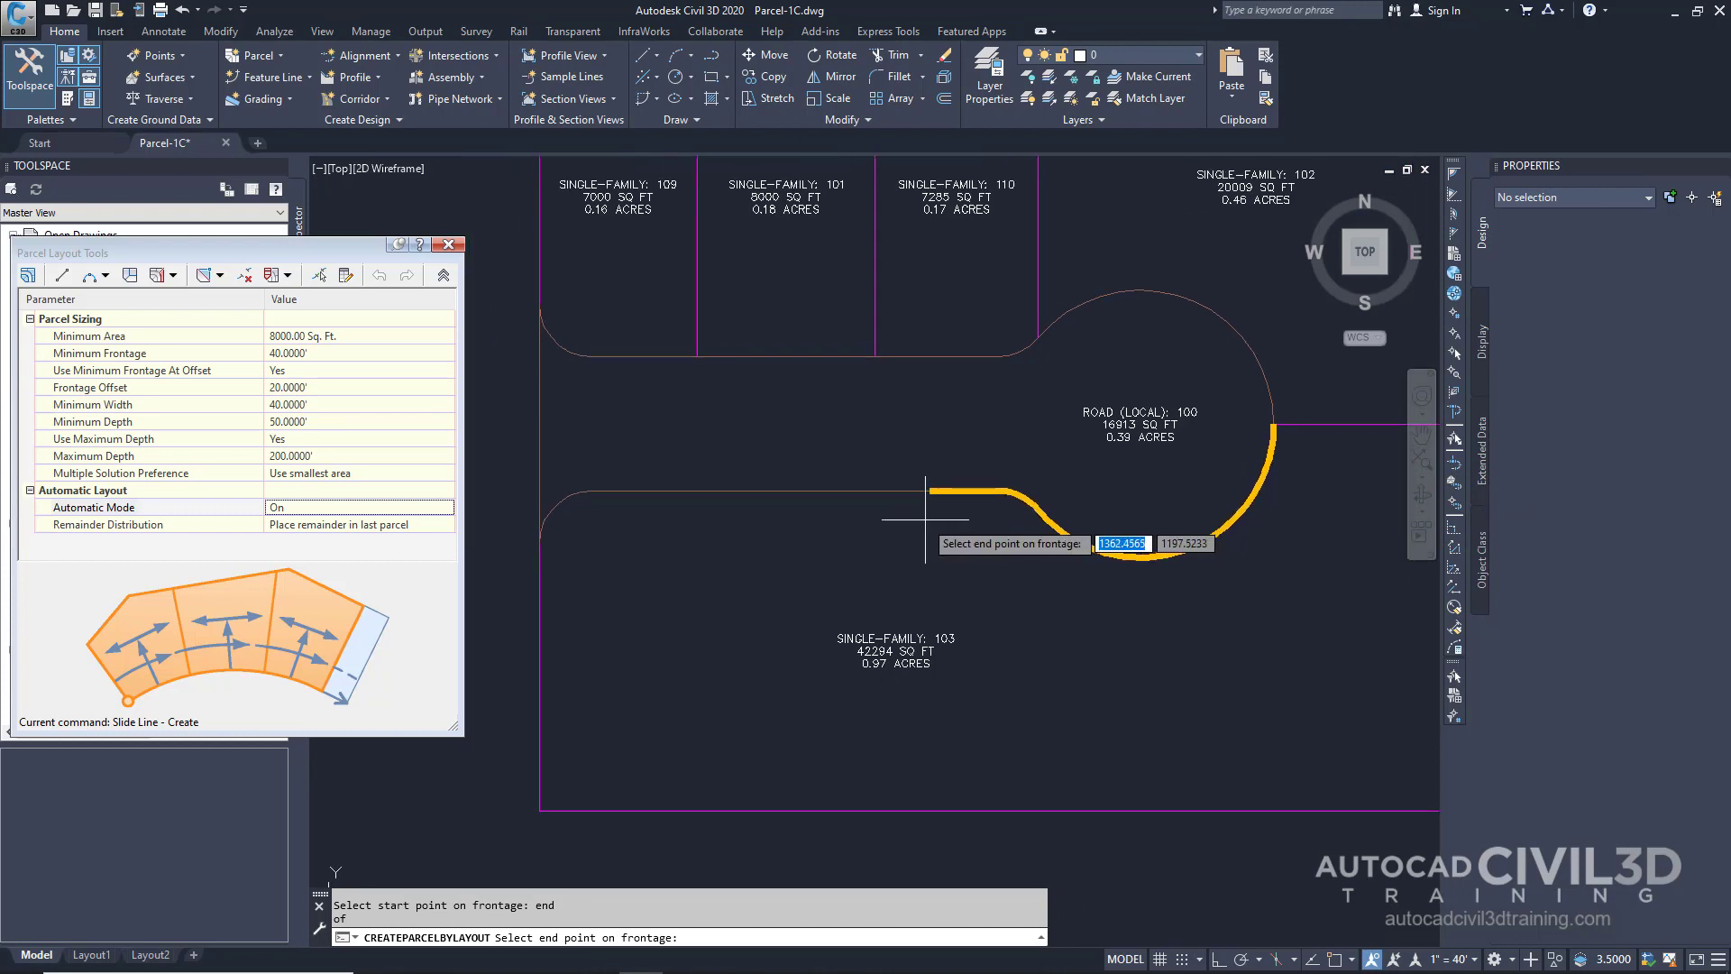
pyautogui.click(556, 512)
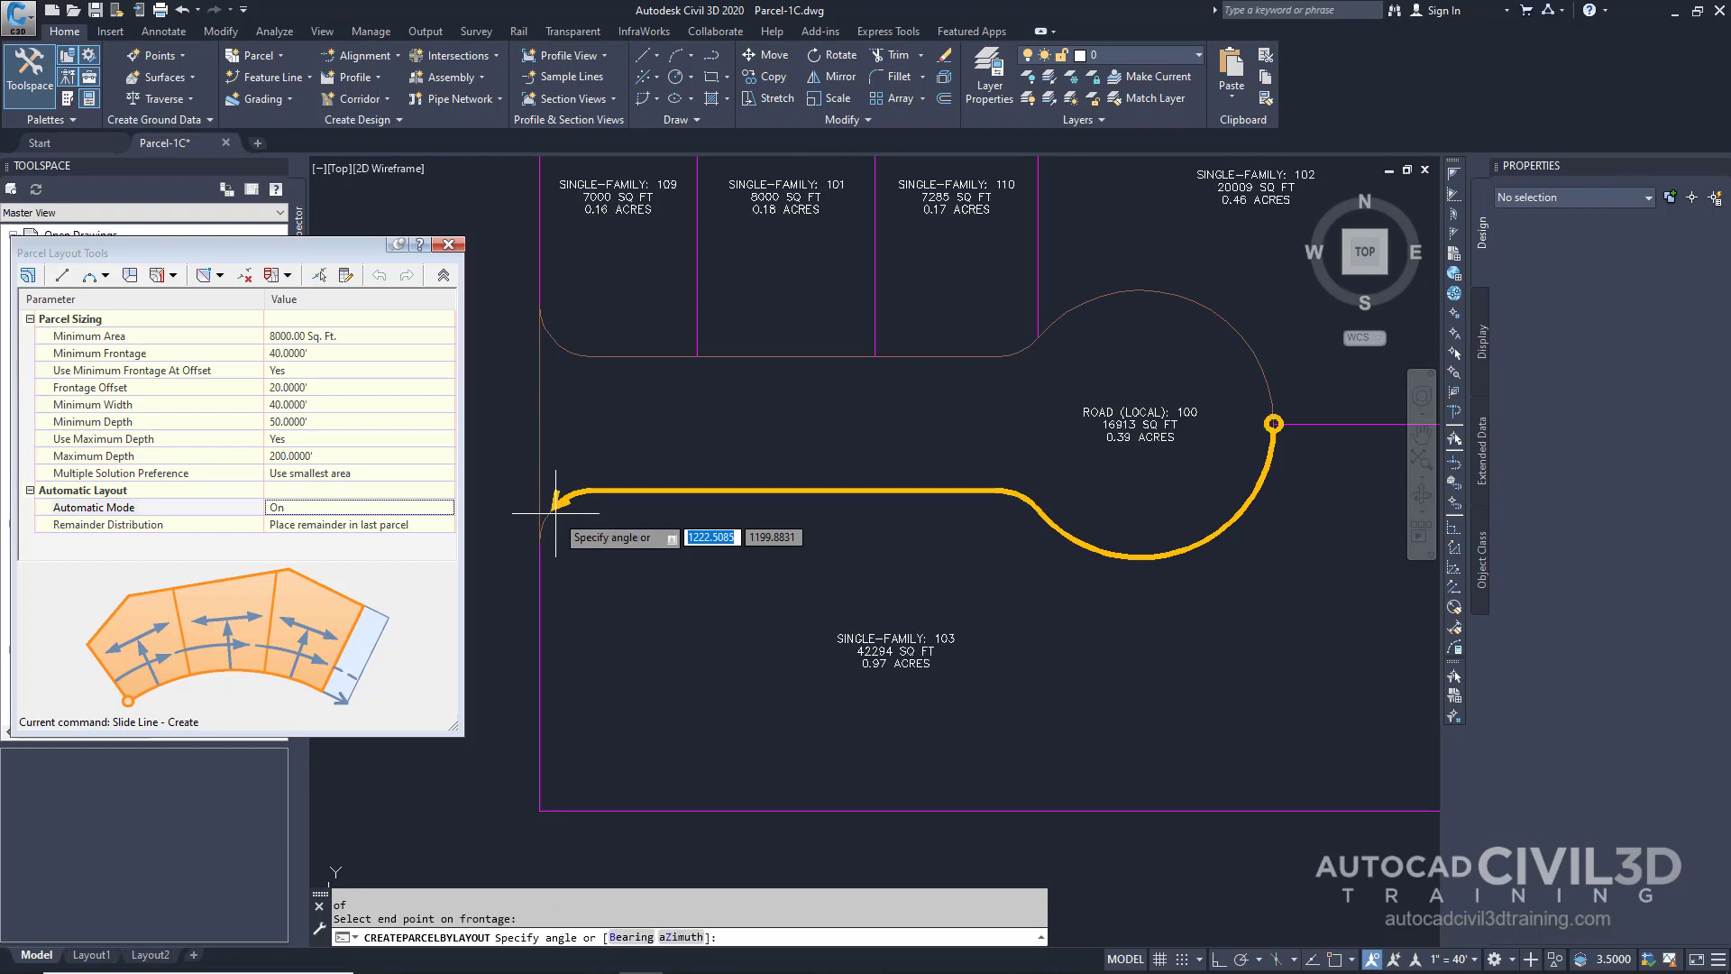
pyautogui.write('90')
pyautogui.press('Return')
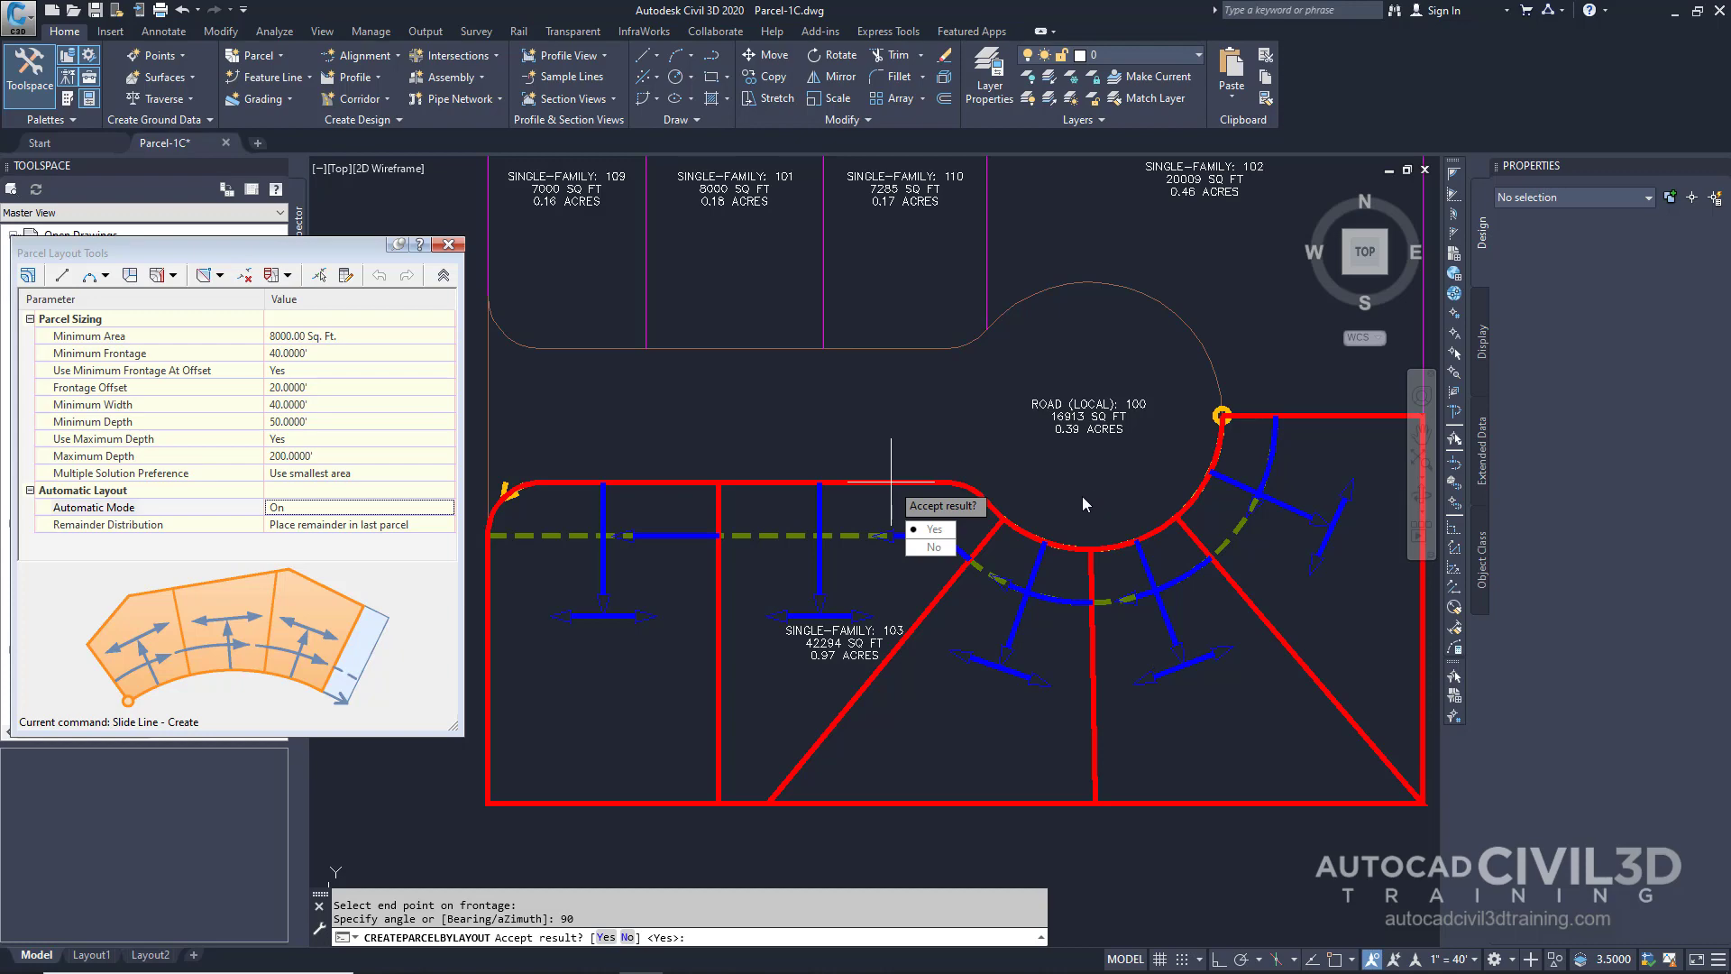
# Accept the automatic layout and inspect lots 111–114 and the 10294 sq ft remainder 103
pyautogui.click(934, 536)
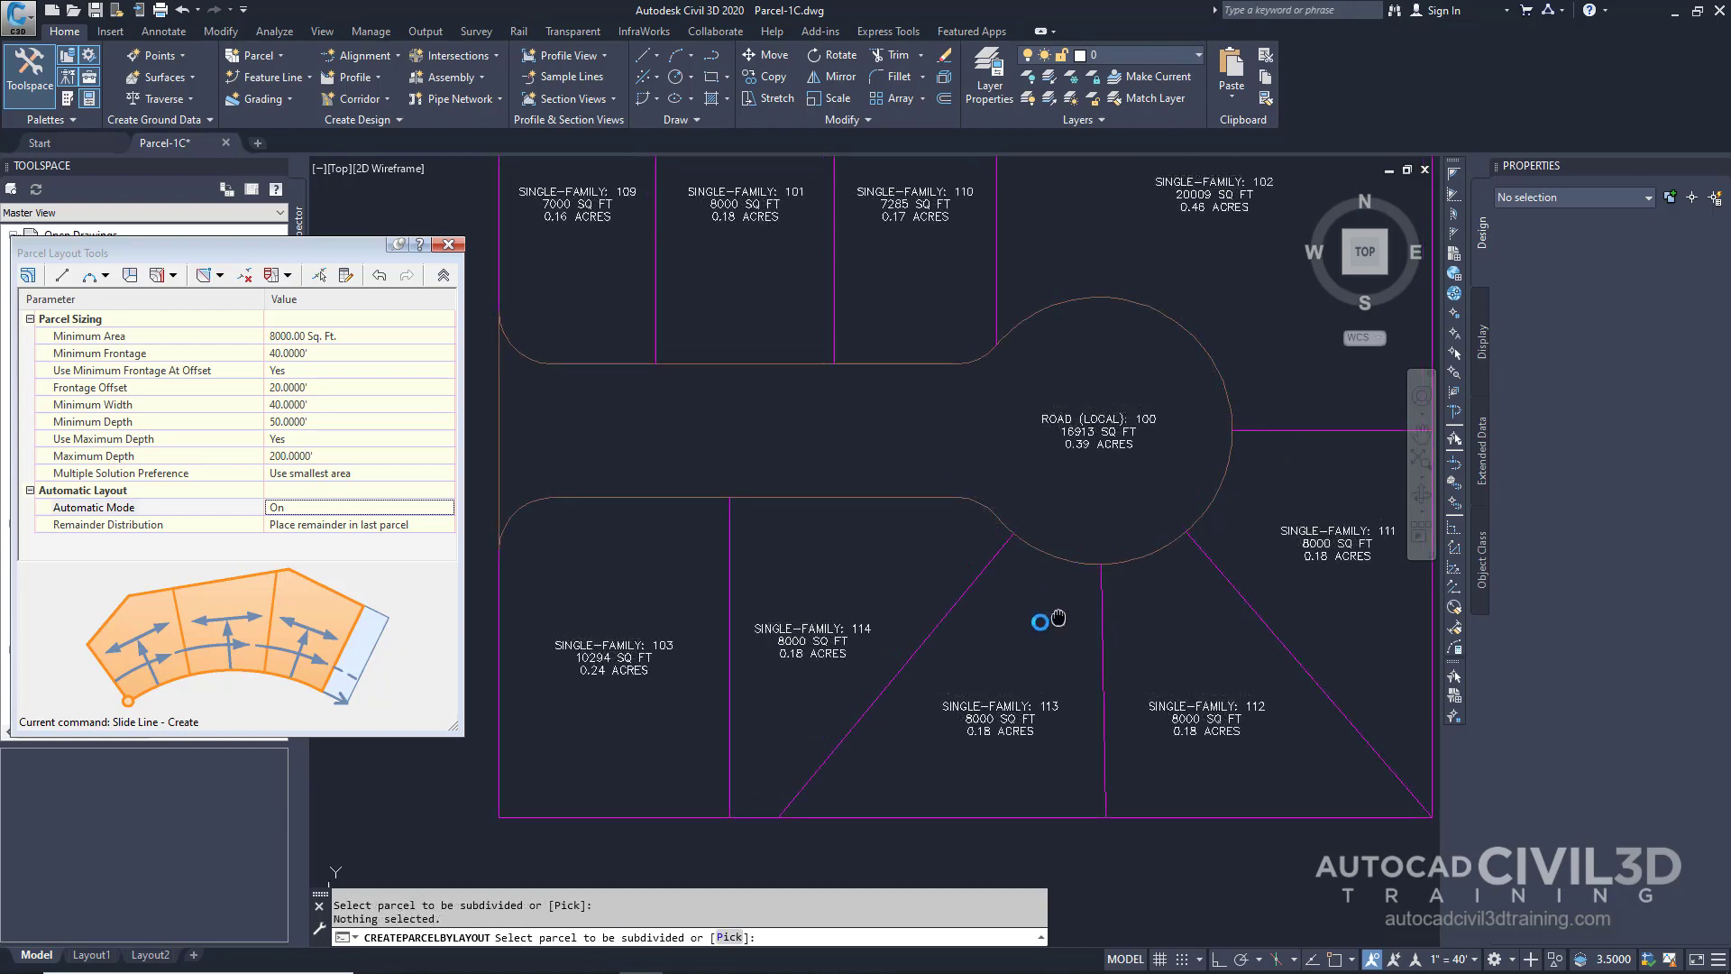
pyautogui.moveTo(1046, 621); pyautogui.dragTo(967, 635, button='middle')
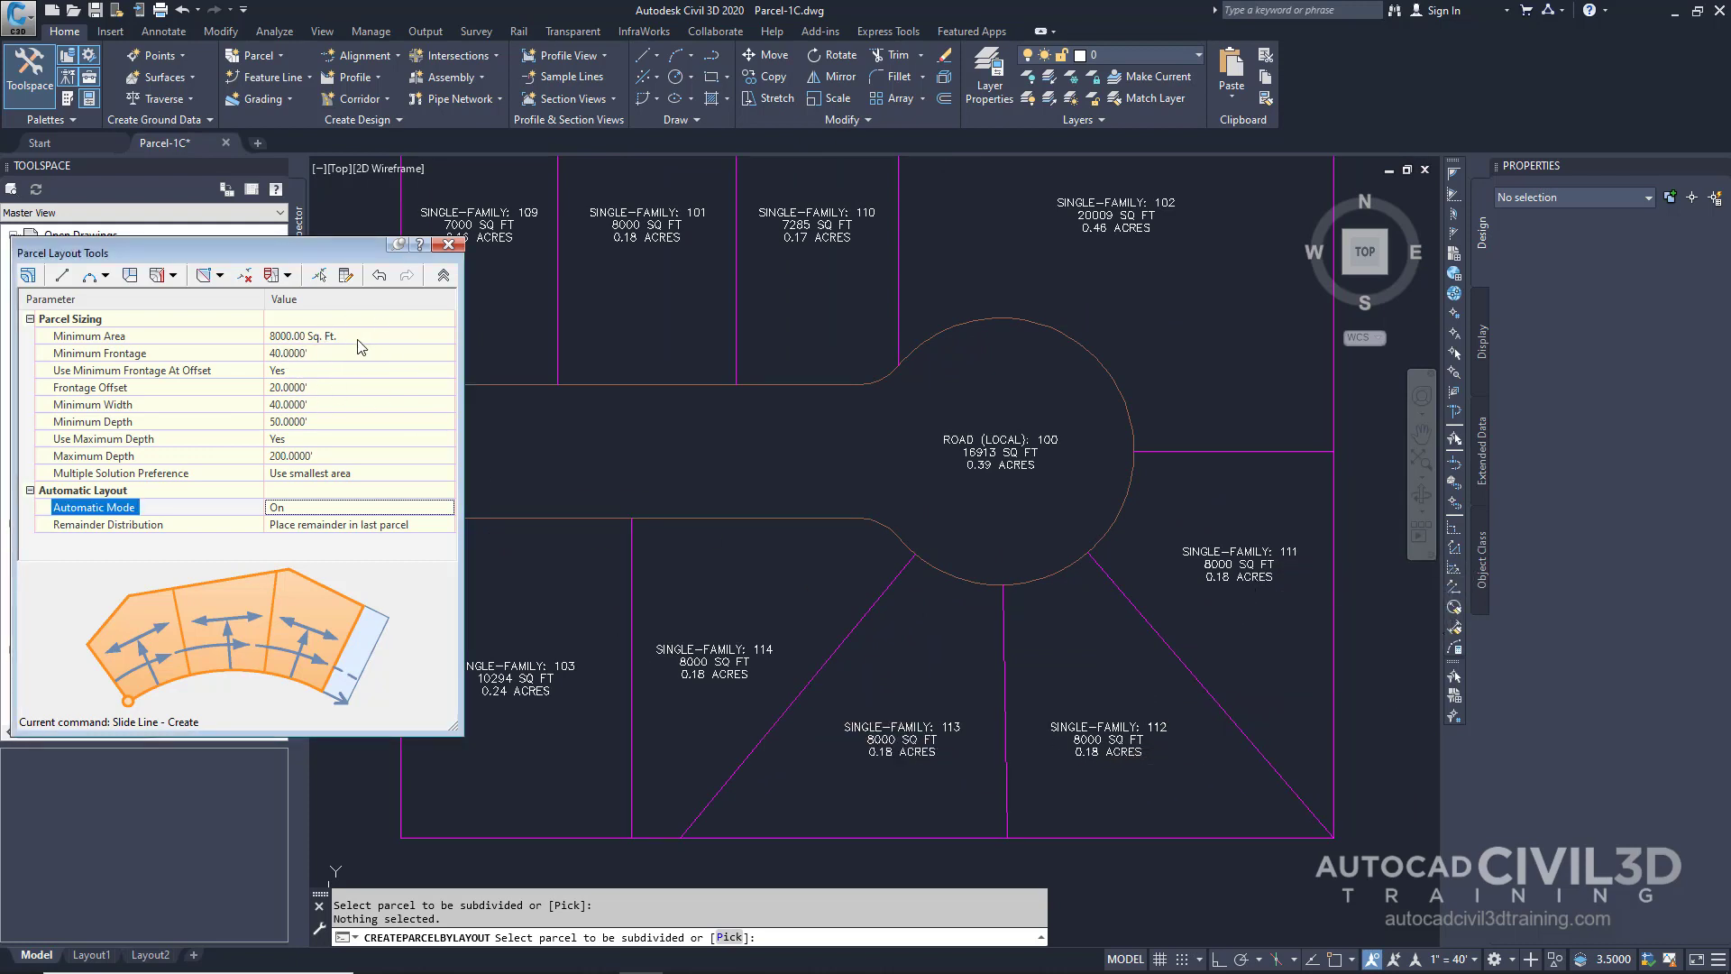
pyautogui.moveTo(664, 641); pyautogui.dragTo(864, 627, button='middle')
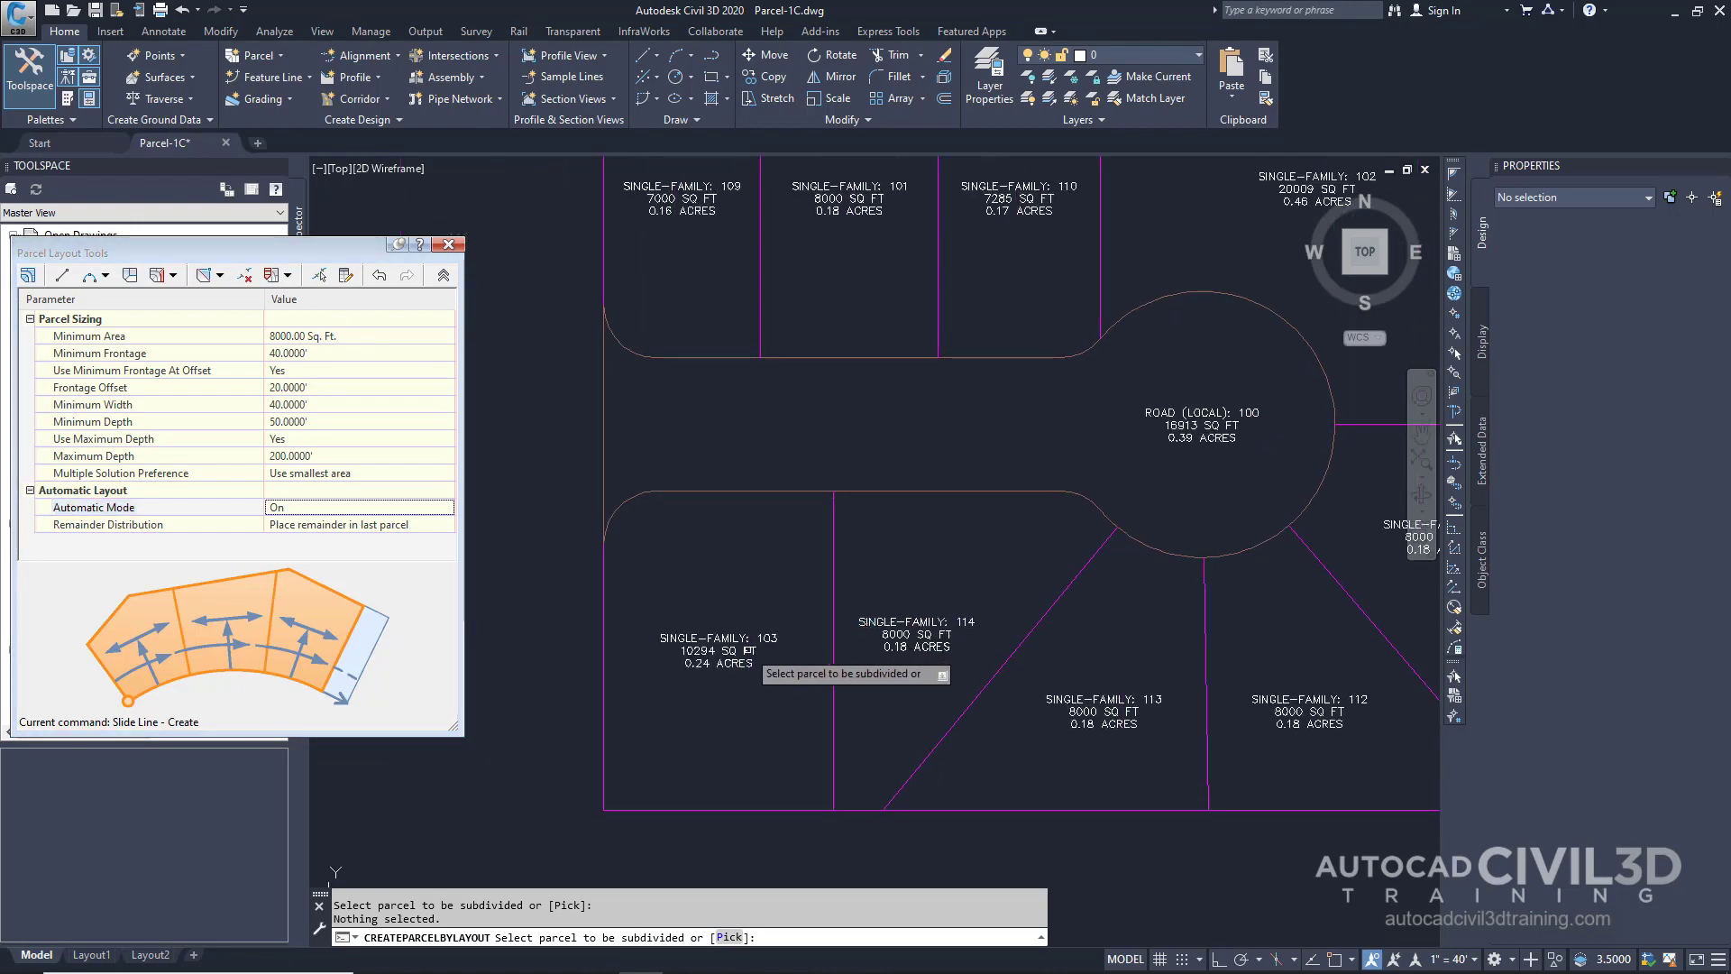
pyautogui.scroll(2, 715, 658)
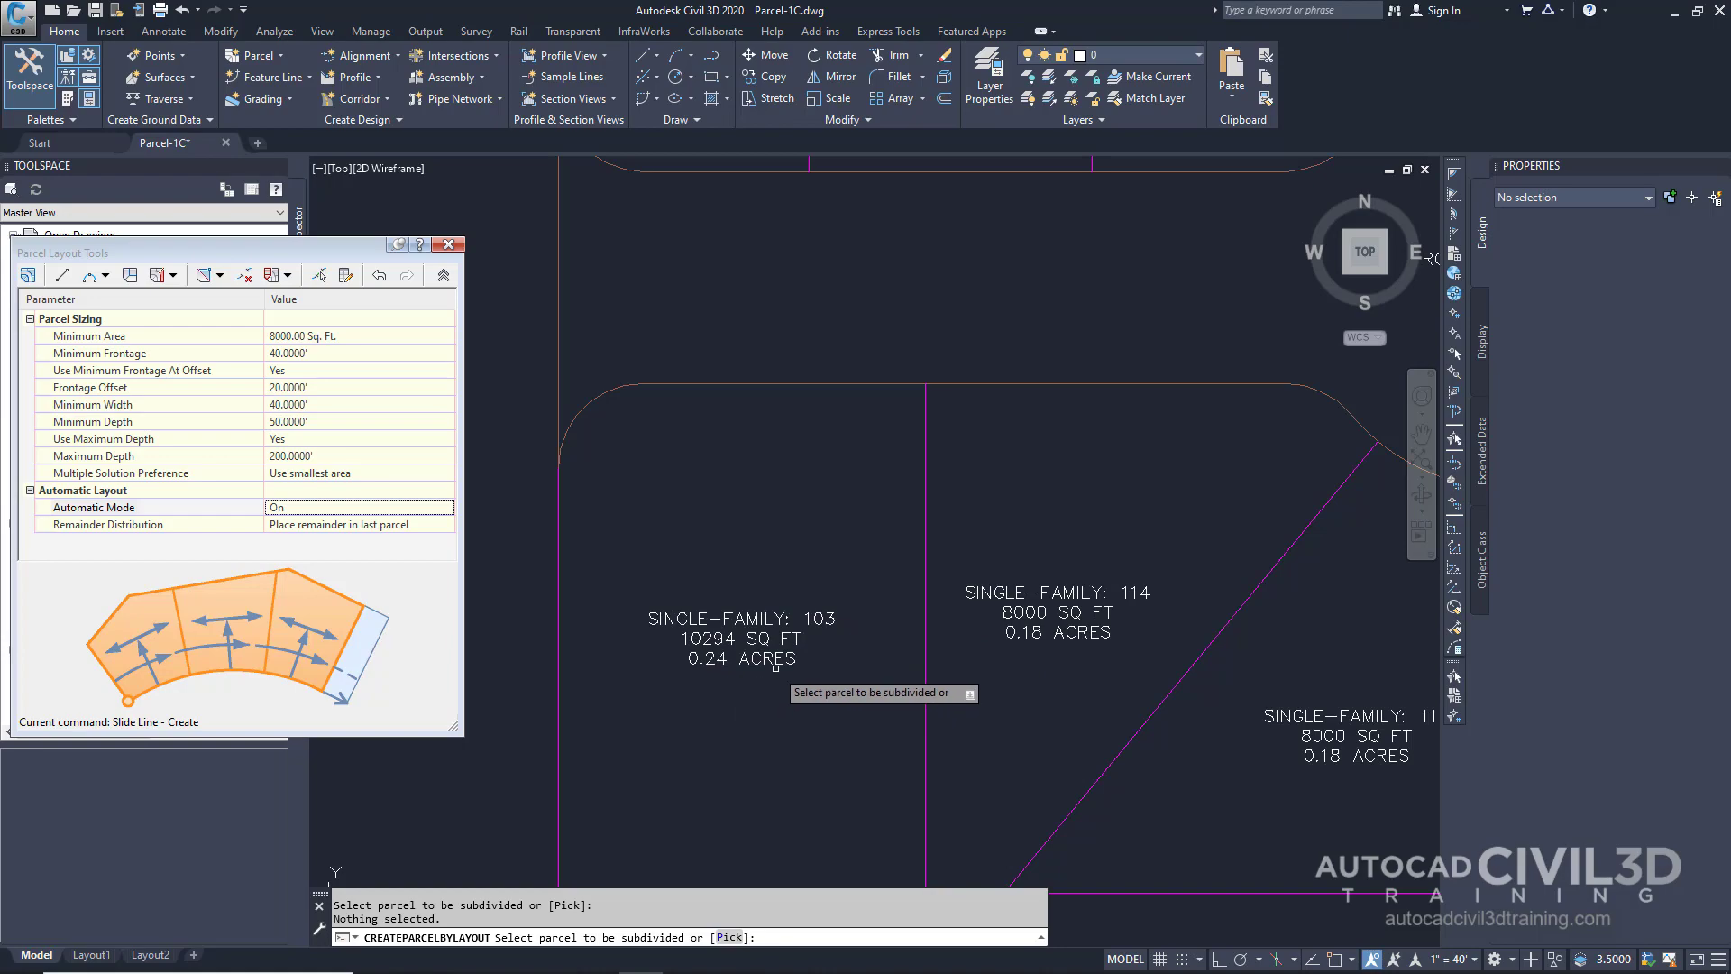
pyautogui.scroll(-3, 785, 677)
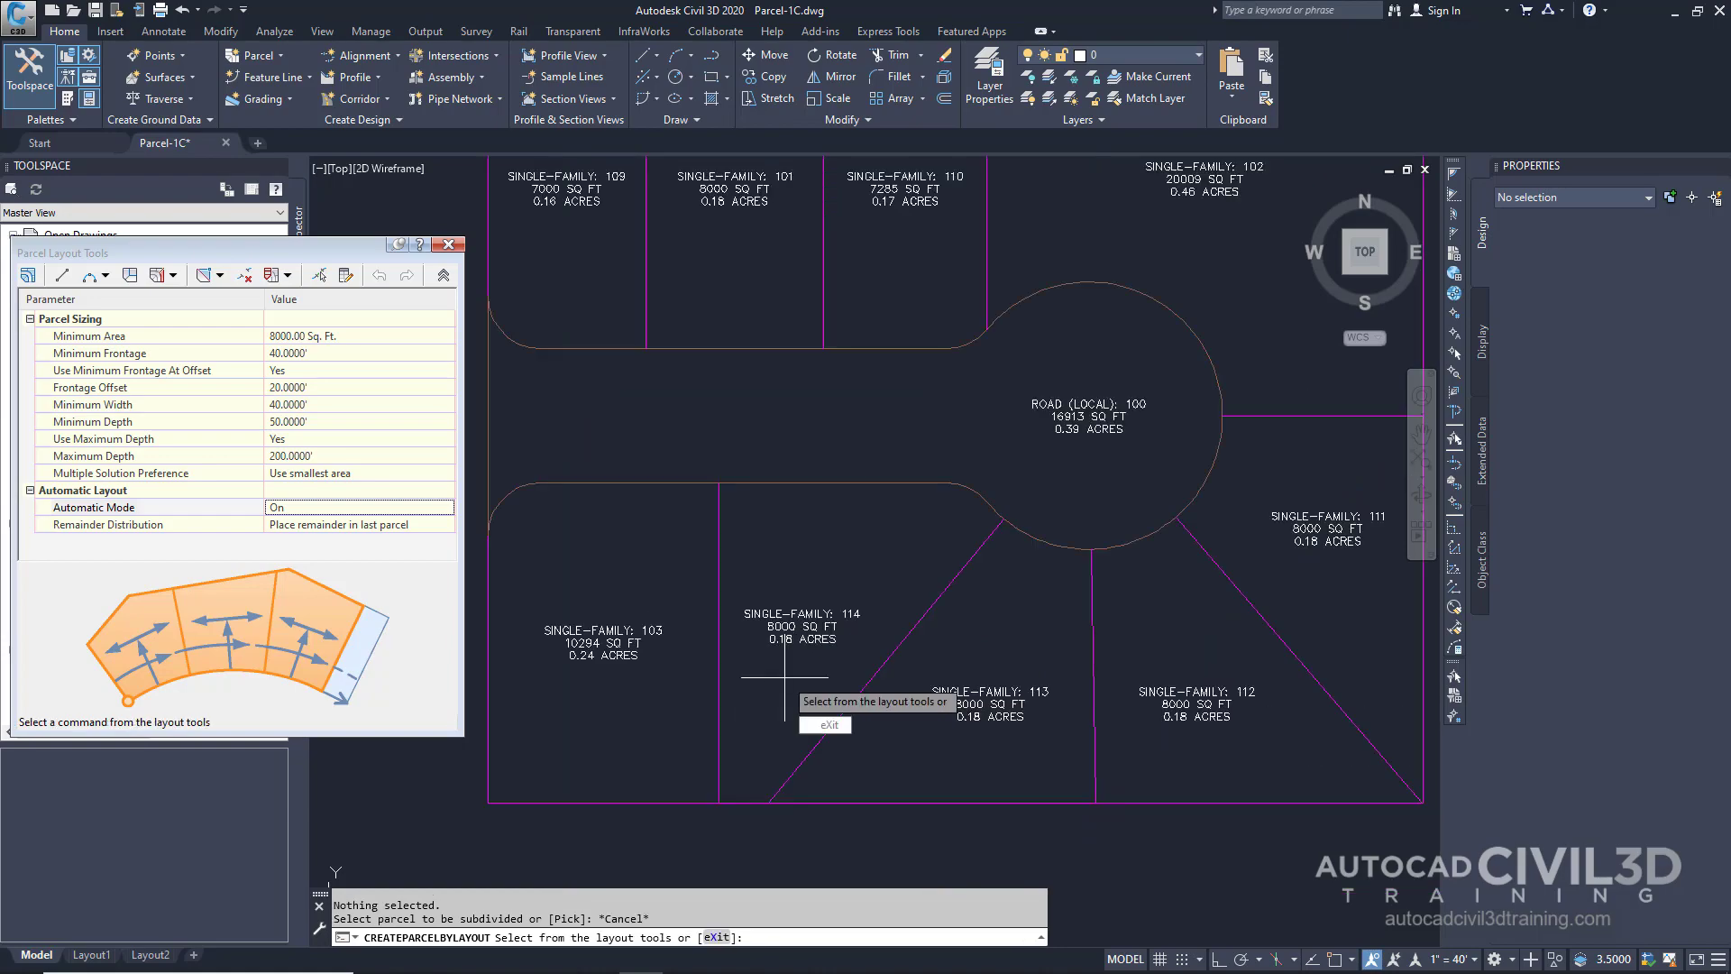